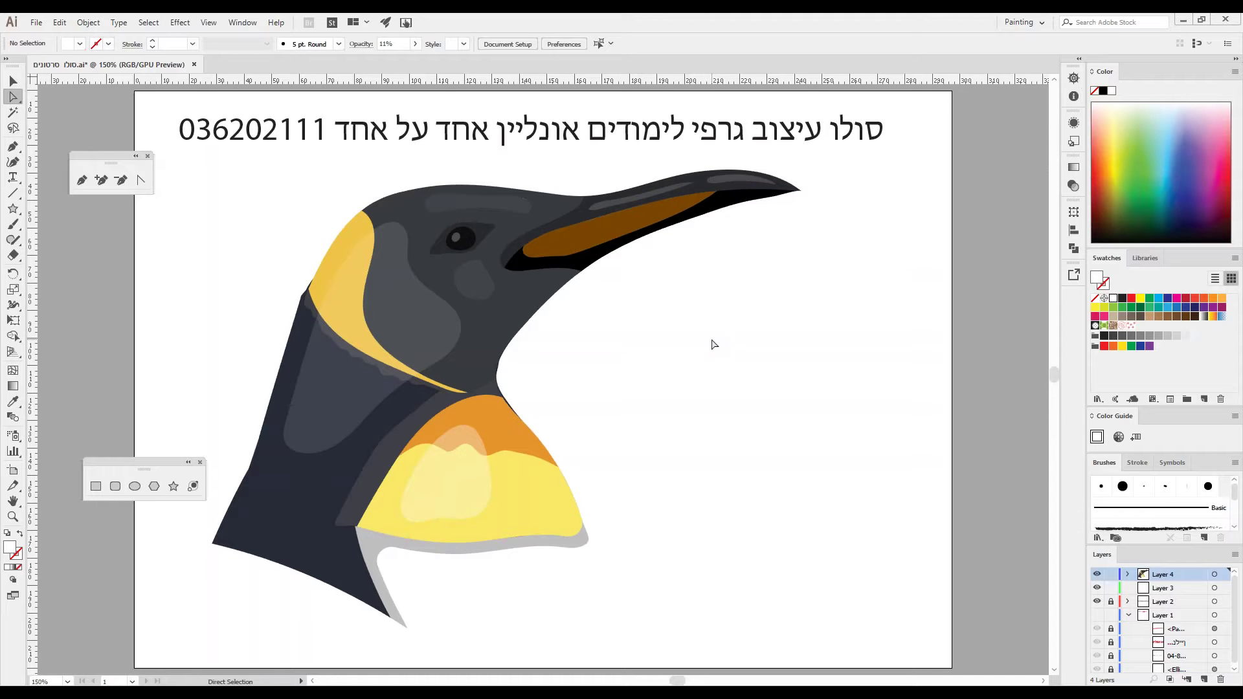
Inspect the penguin artwork's paths in Outline view and return to the normal preview
left_click(81, 181)
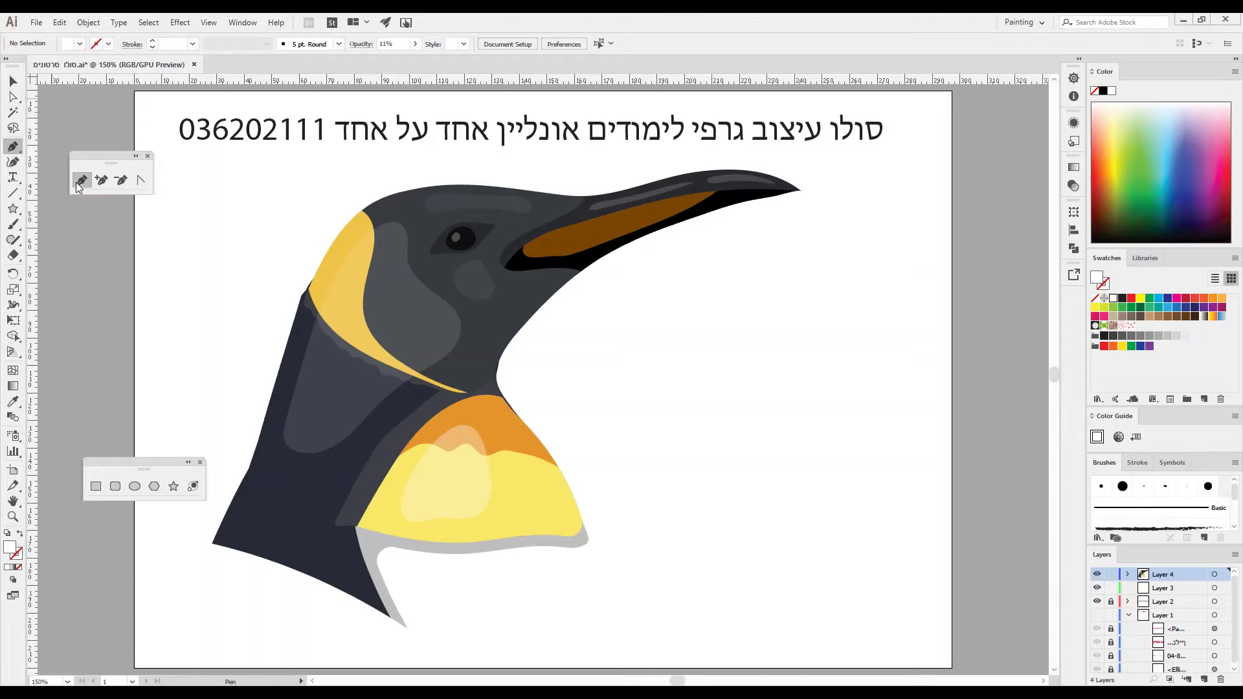
left_click(8, 534)
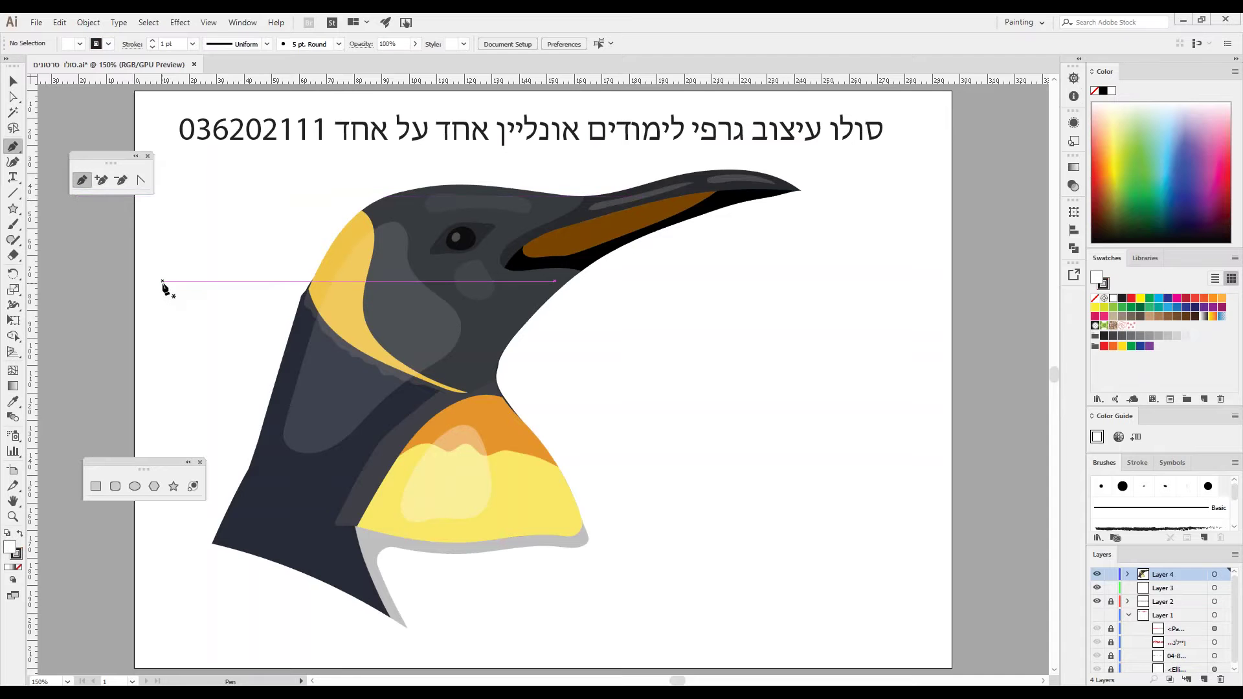
key("ctrl+y")
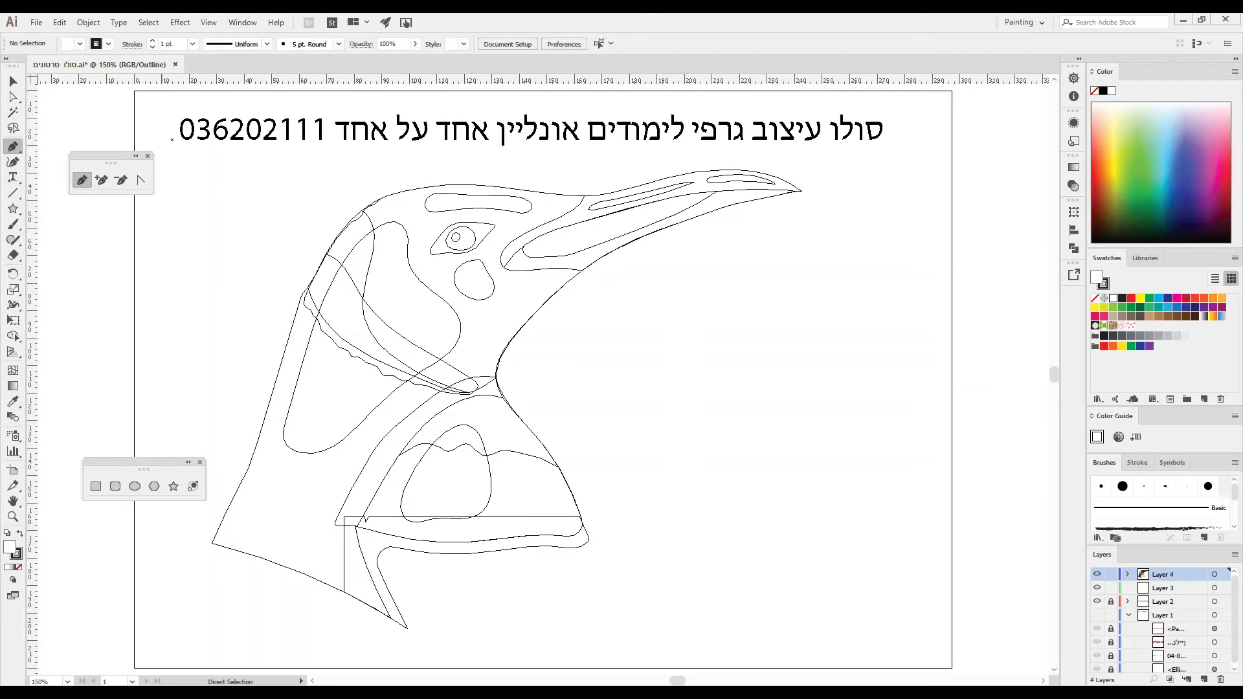
key("ctrl+y")
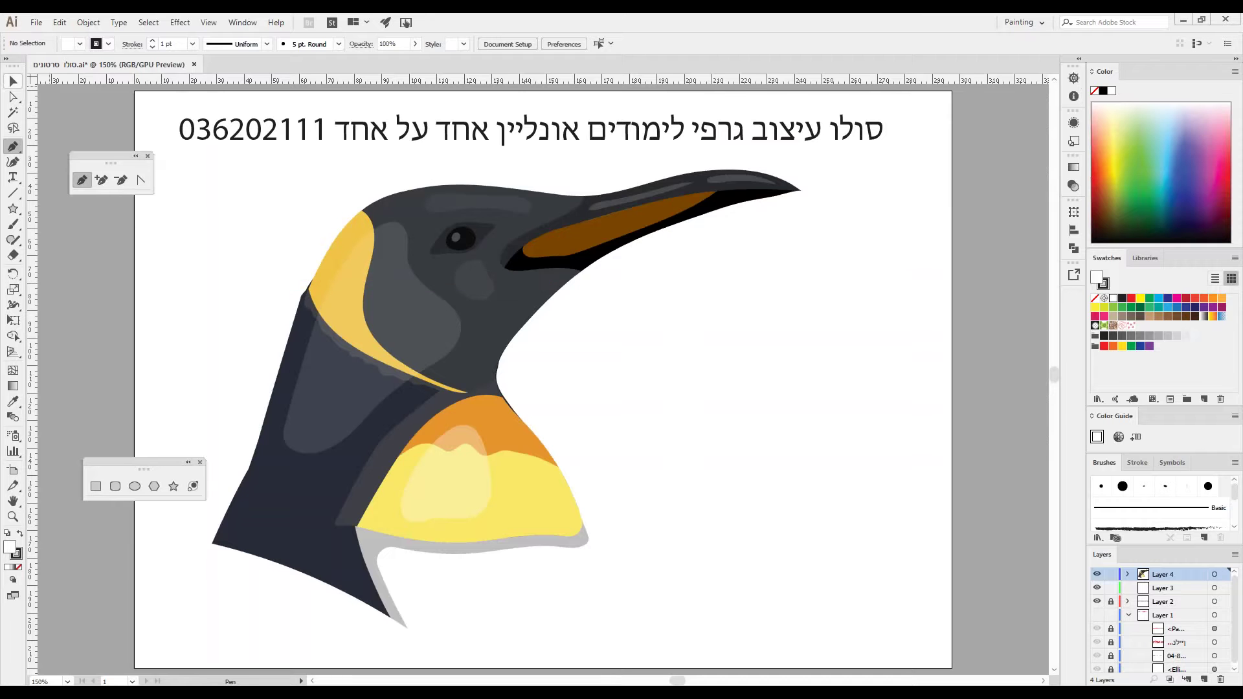
Lengthen the penguin's beak by moving its tip anchor point horizontally outward
left_click(13, 96)
left_click_drag(801, 191, 843, 191)
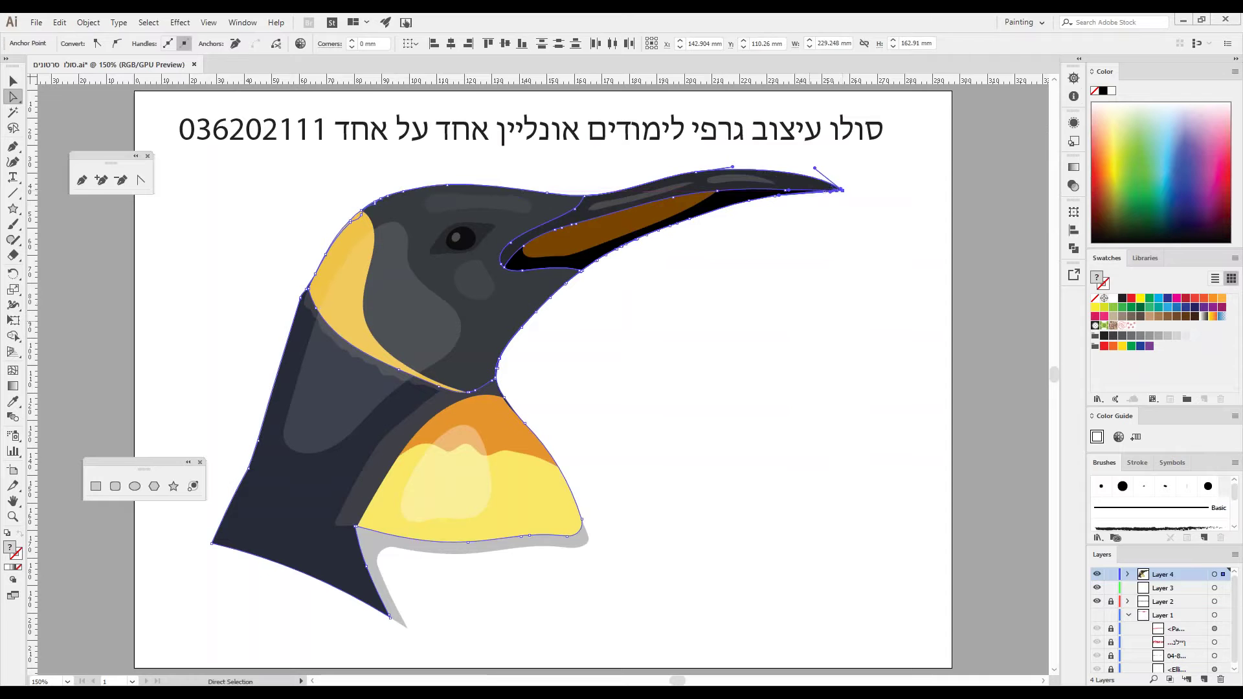
left_click(721, 305)
Draw a closed, bent shape below the beak with the Pen tool, filled with the dark grey sampled from the penguin's head
left_click(82, 180)
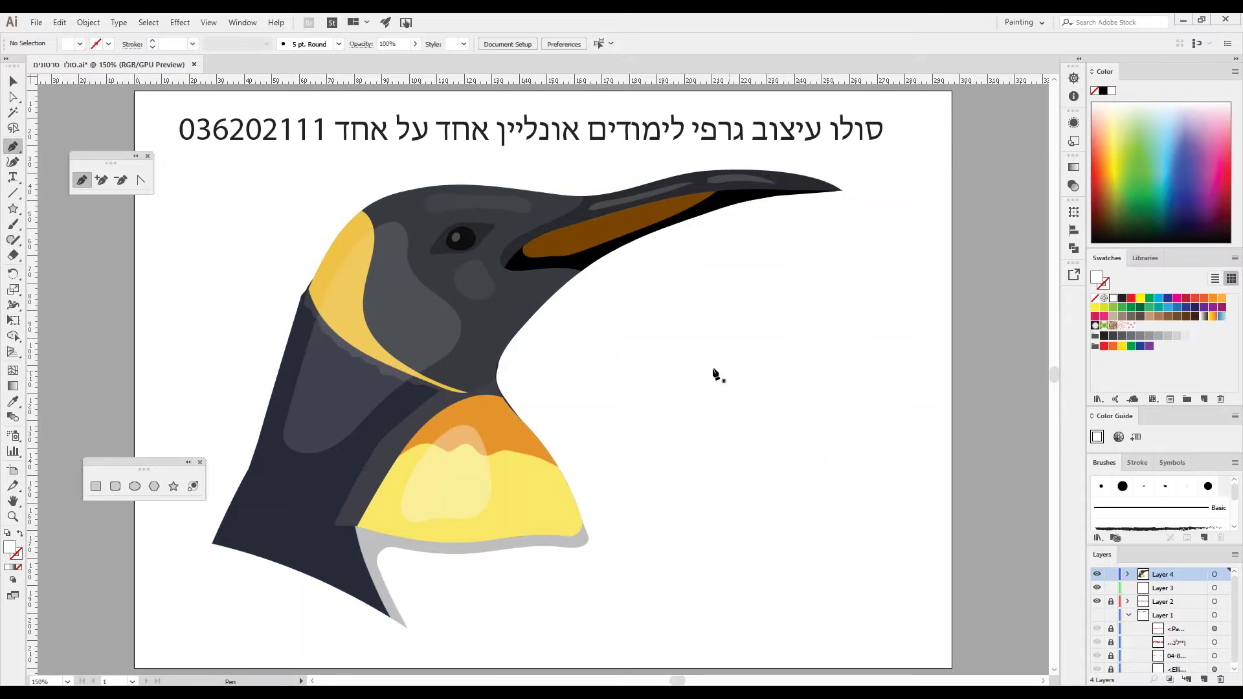
left_click(13, 403)
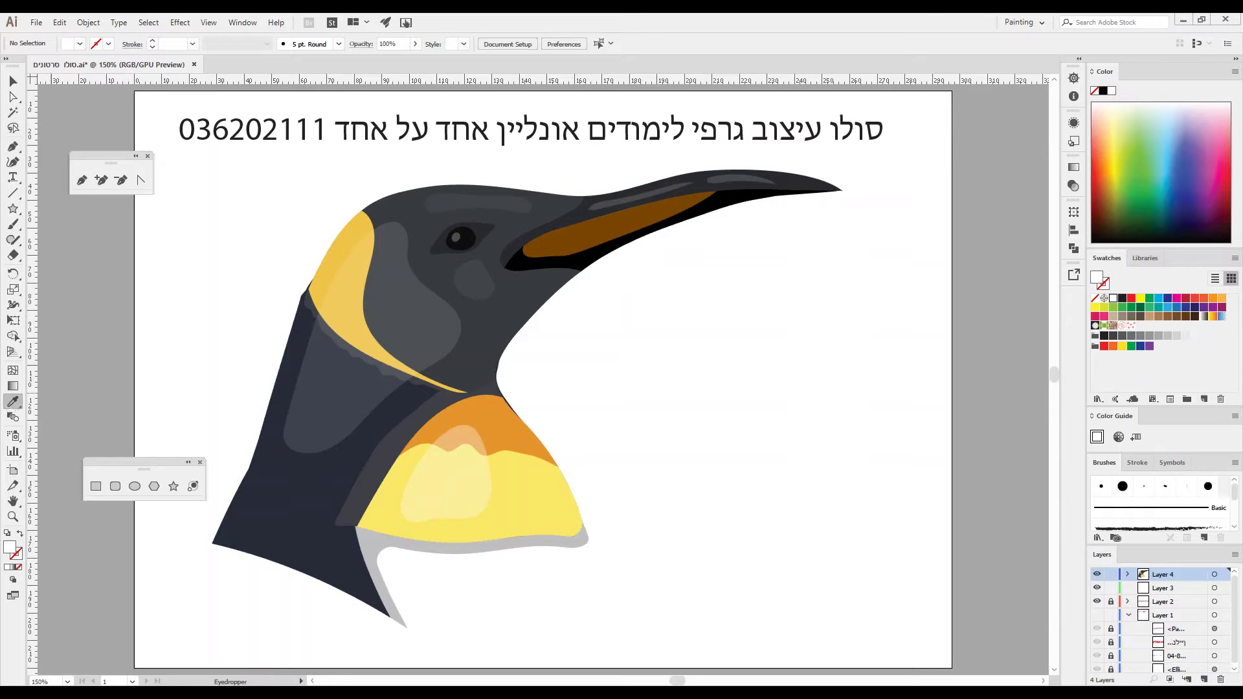
left_click(541, 319)
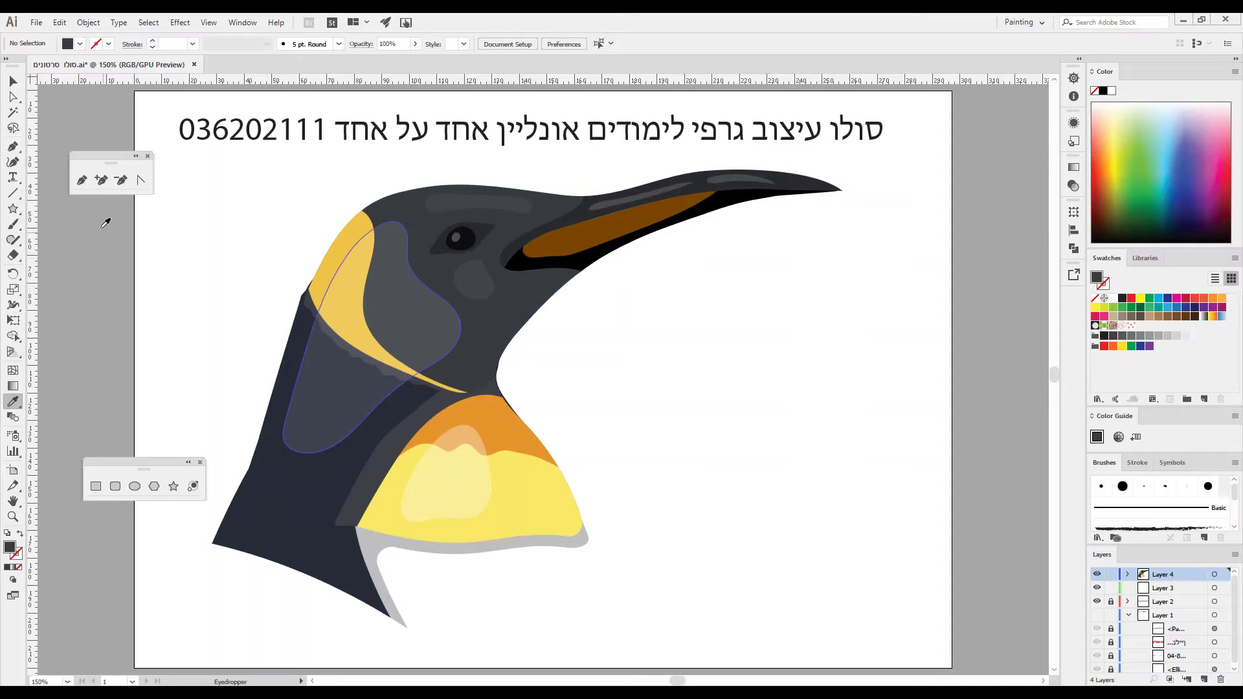
left_click(82, 179)
left_click(625, 362)
left_click_drag(747, 301, 779, 297)
left_click_drag(902, 293, 854, 304)
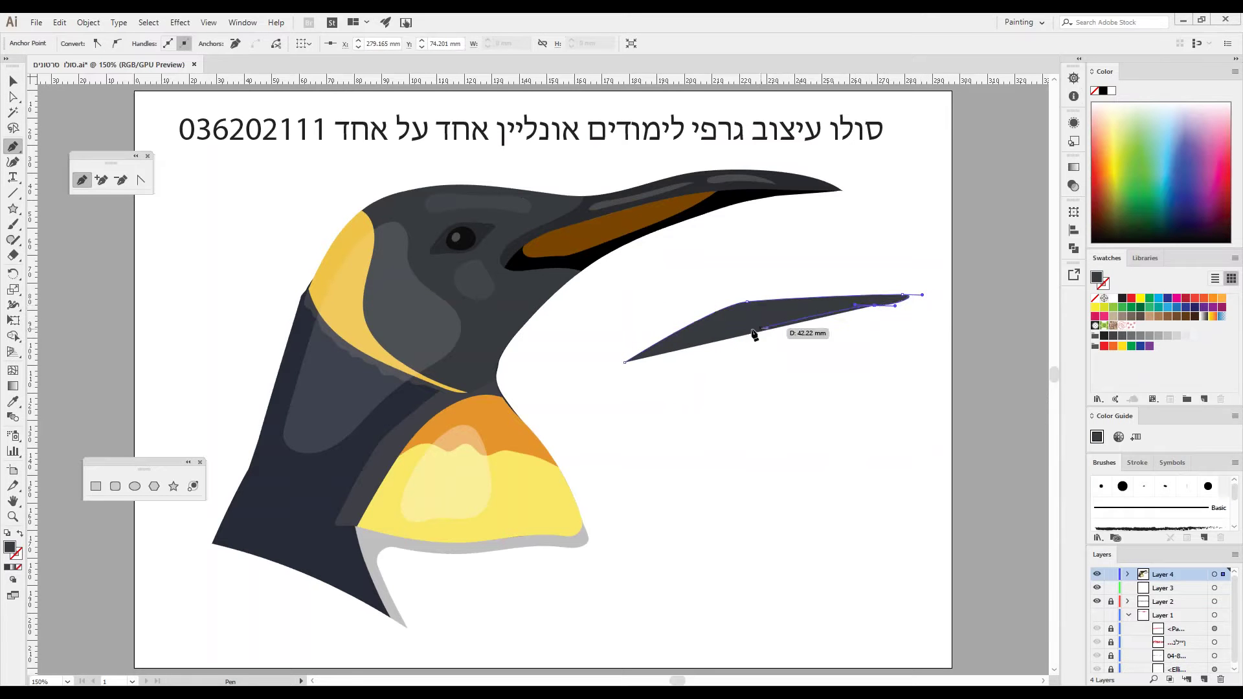
left_click_drag(741, 331, 720, 343)
left_click_drag(657, 378, 627, 364)
left_click(625, 363)
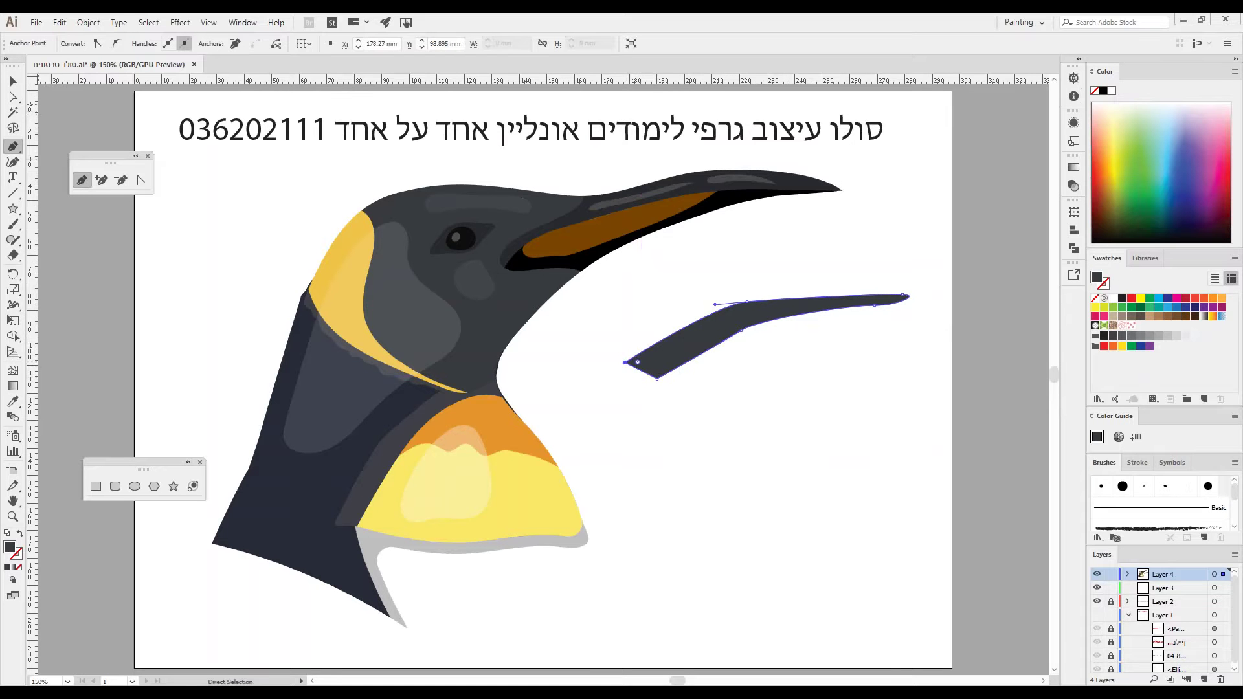
left_click(13, 82)
left_click(658, 442)
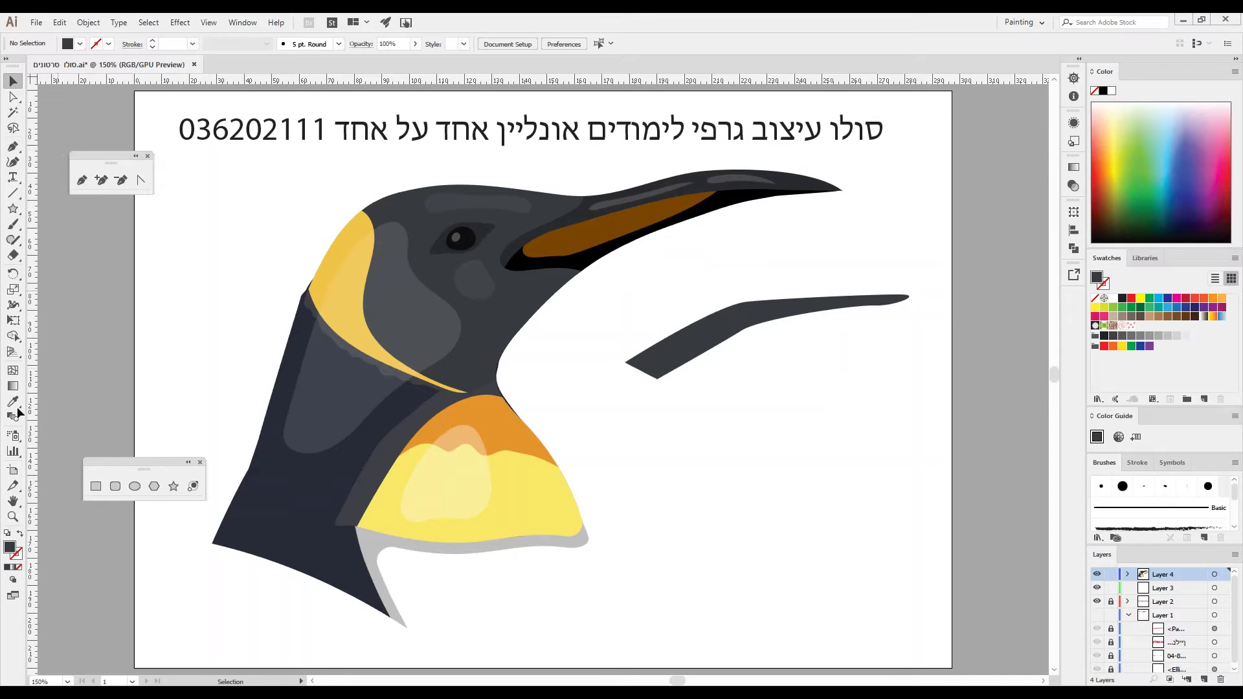
Draw a closed curvy shape below the dark grey one with the Pen tool, using the default white fill and black 1 pt stroke
left_click(7, 534)
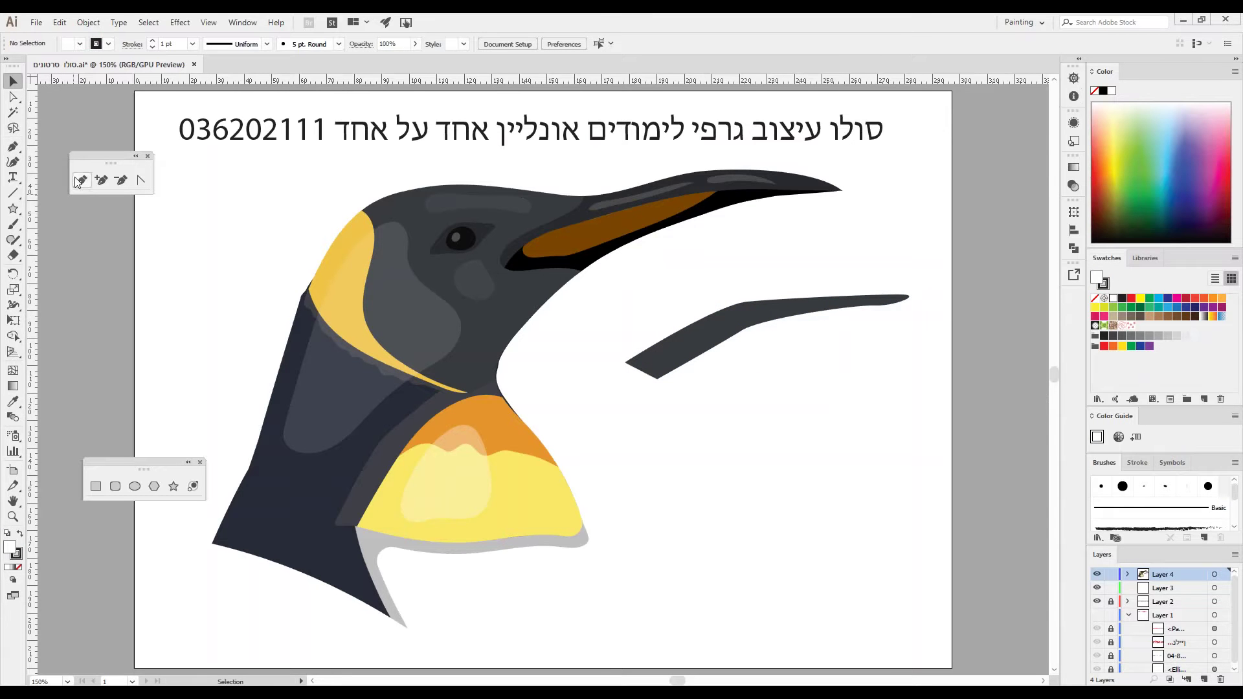
left_click(81, 180)
left_click(627, 466)
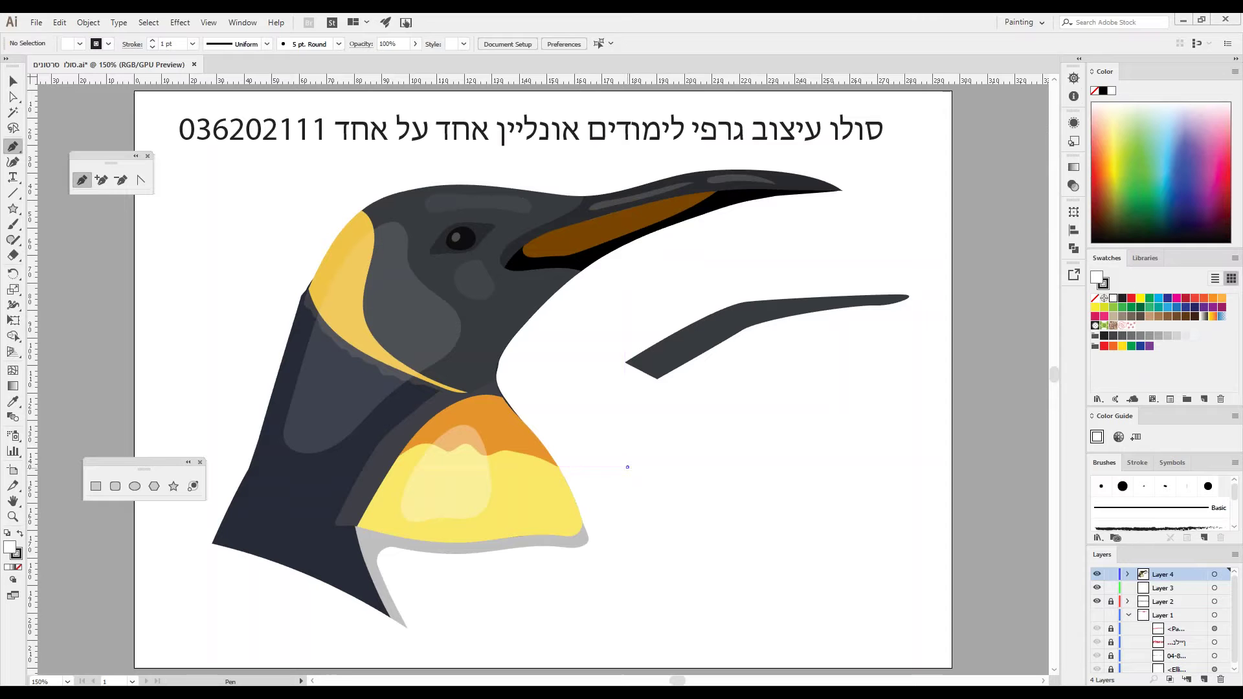
left_click(718, 403)
left_click_drag(717, 402, 746, 399)
left_click(849, 409)
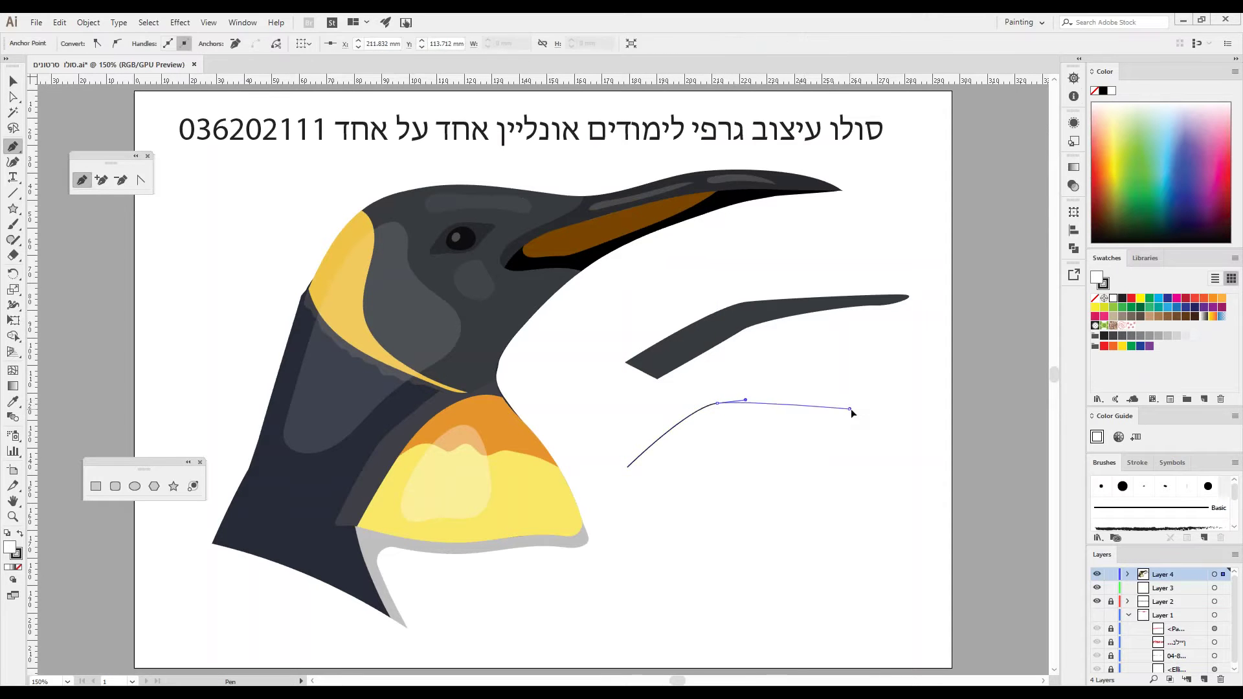
left_click_drag(857, 410, 868, 413)
left_click(923, 459)
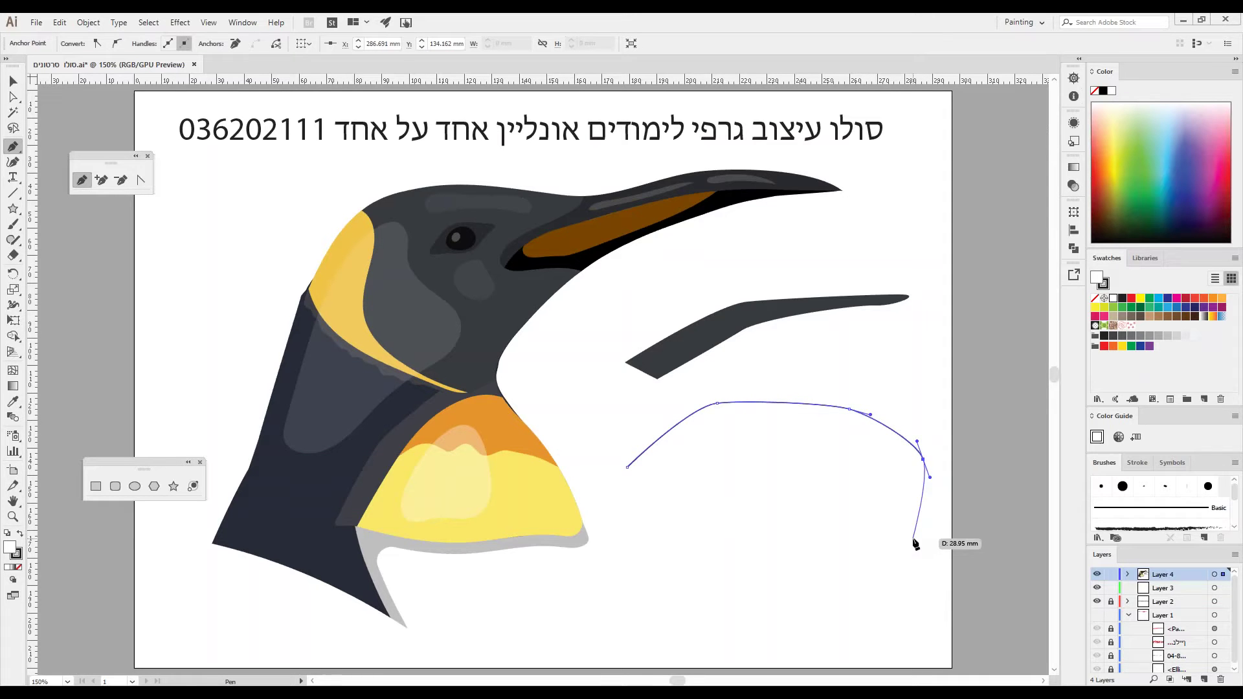
left_click_drag(909, 542, 845, 549)
left_click(858, 531)
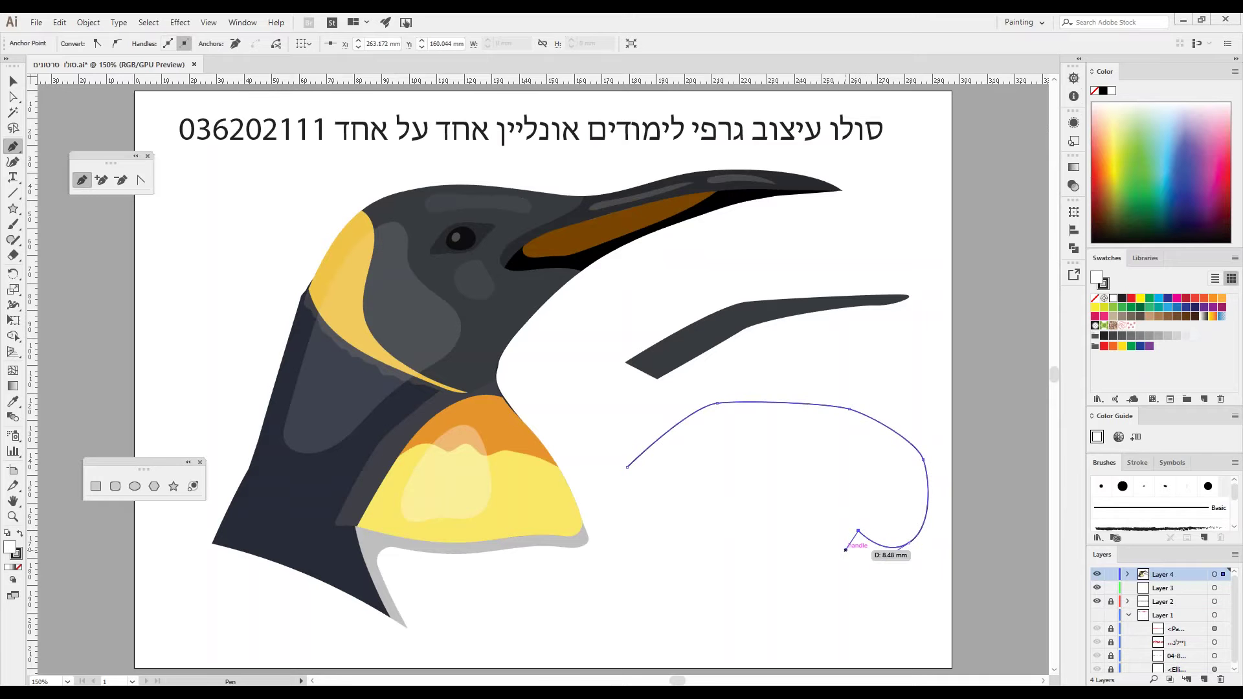
left_click_drag(767, 525, 767, 479)
left_click_drag(837, 430, 815, 419)
mouse_move(738, 449)
left_mouse_down()
mouse_move(754, 435)
mouse_move(724, 459)
left_mouse_up()
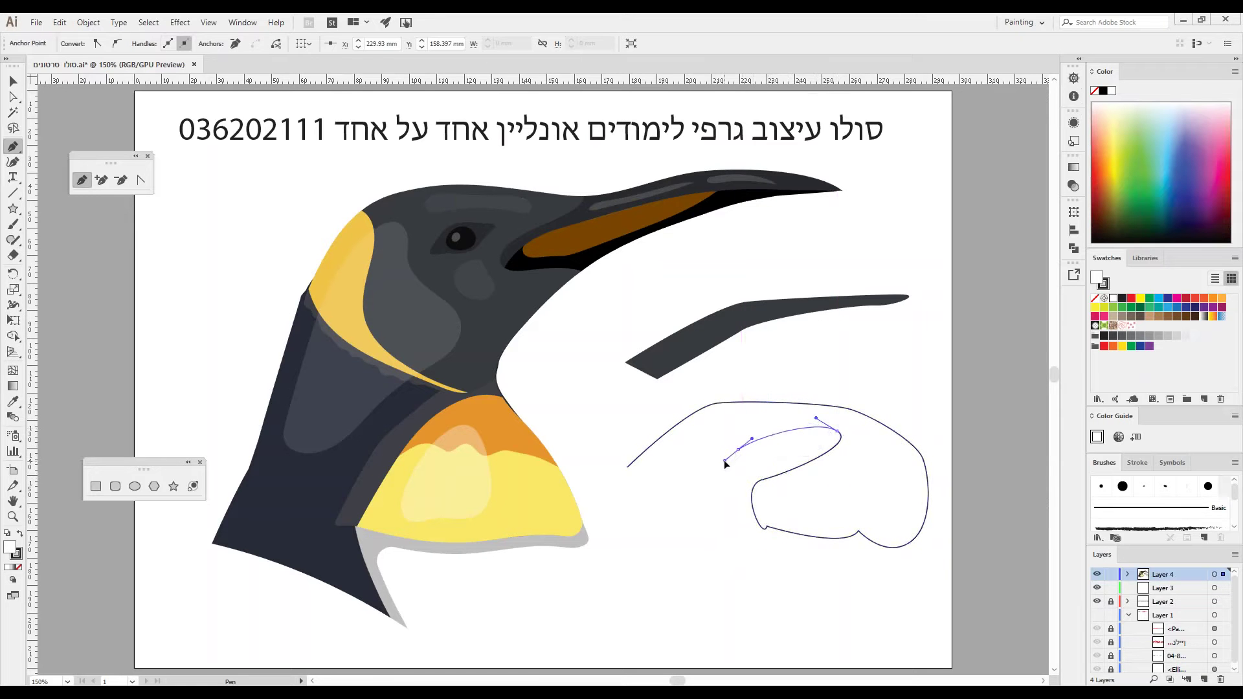
left_click(627, 466)
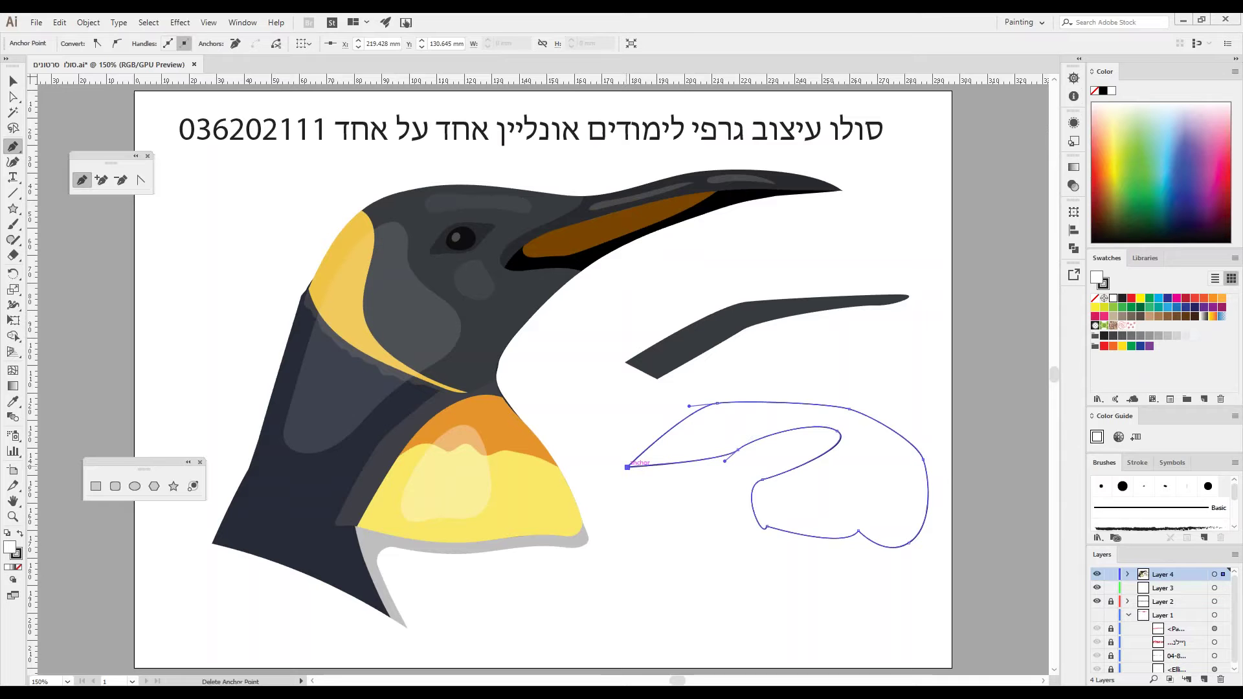
Narrow the blunt end of the dark grey shape by moving its lower corner anchor closer to the upper corner
key("a")
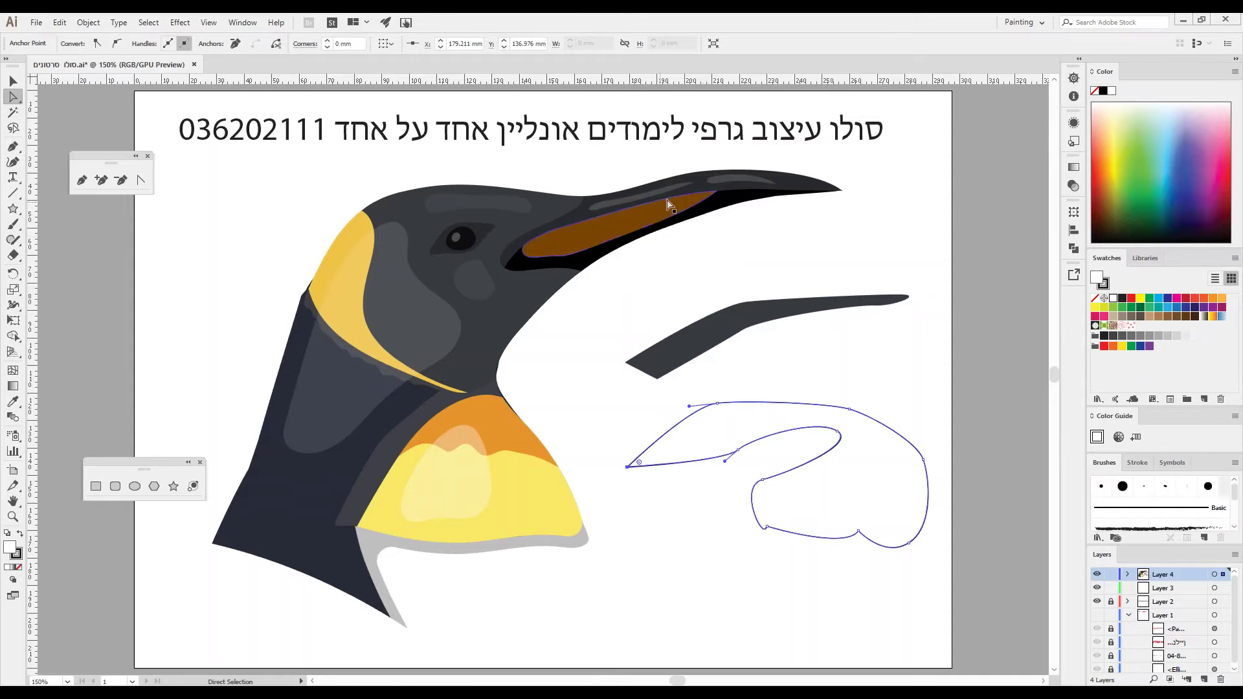
left_click(659, 383)
left_click_drag(657, 378, 637, 367)
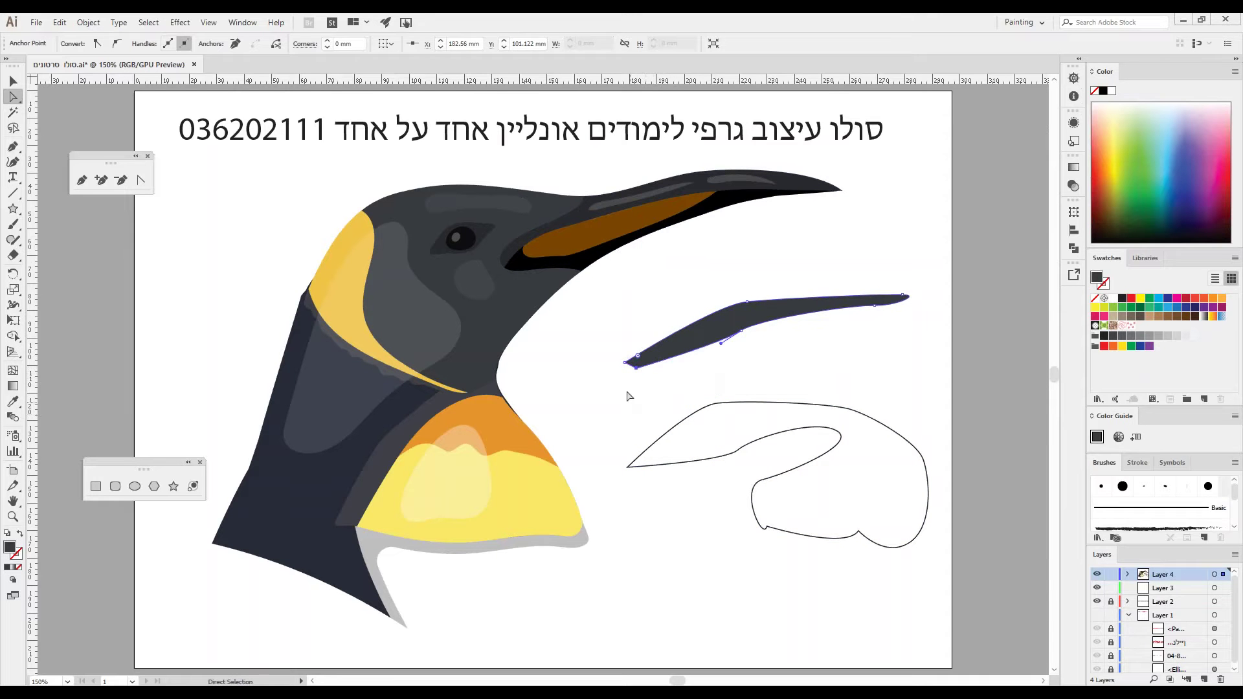
Smooth the dark grey shape's upper and lower edges by adjusting the direction handles at its bend and near its tip
left_click(741, 331)
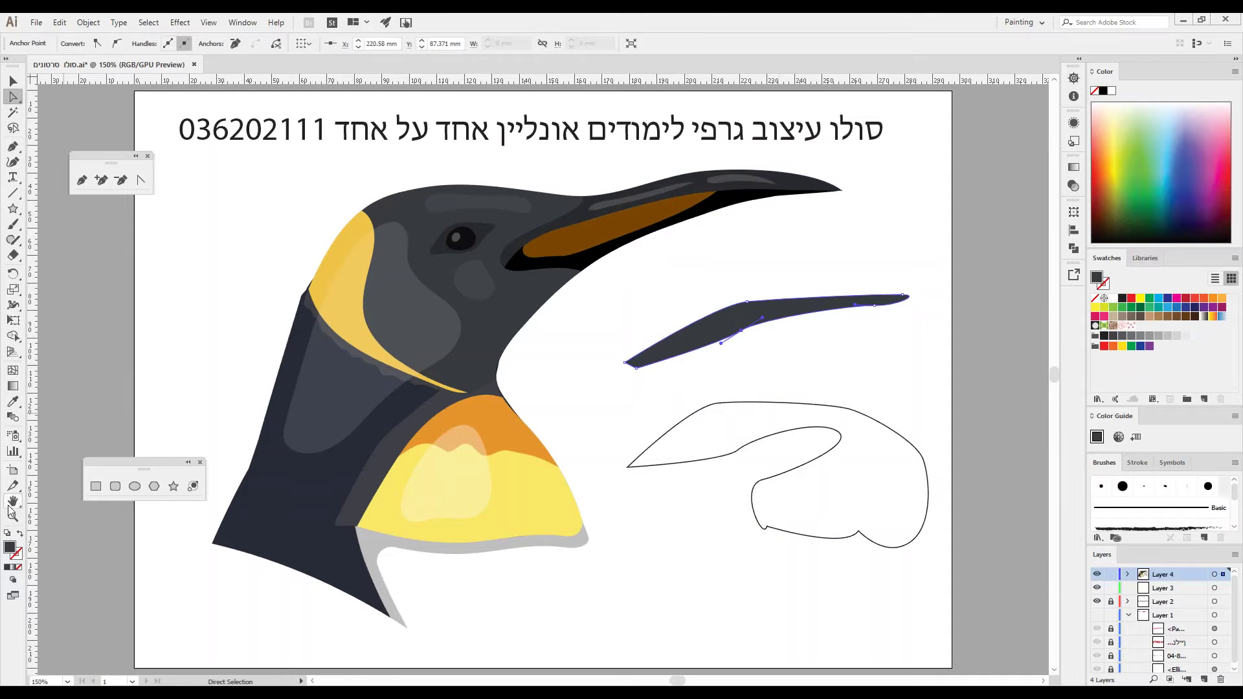
left_click(13, 517)
left_click(766, 332)
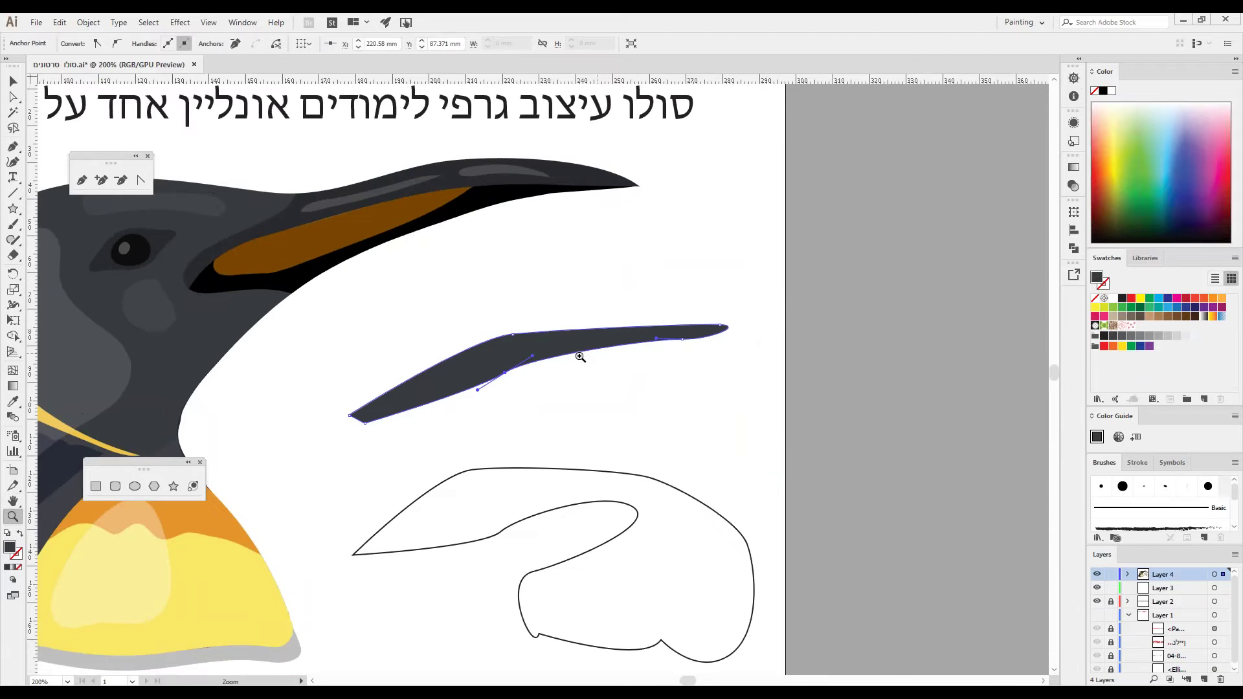
left_click(542, 360)
left_click(542, 359)
left_click(13, 96)
left_click(473, 341)
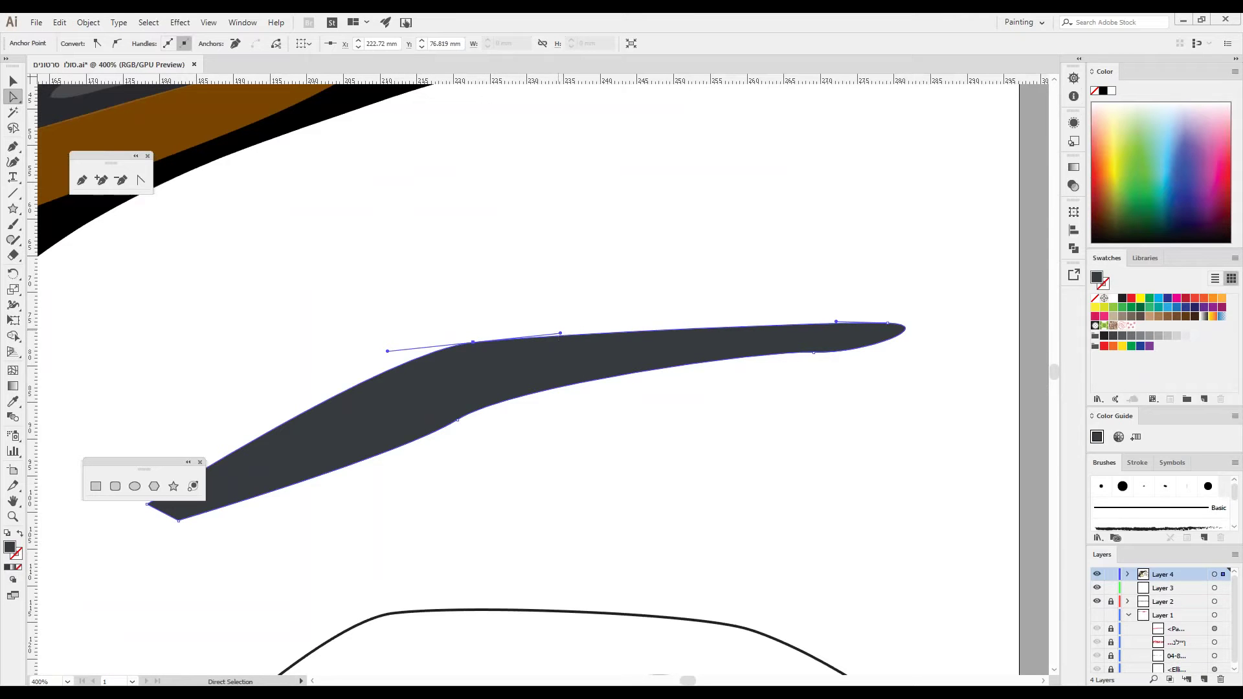
left_click_drag(562, 333, 595, 315)
left_click(489, 406)
left_click_drag(515, 386, 534, 397)
left_click_drag(928, 299, 868, 345)
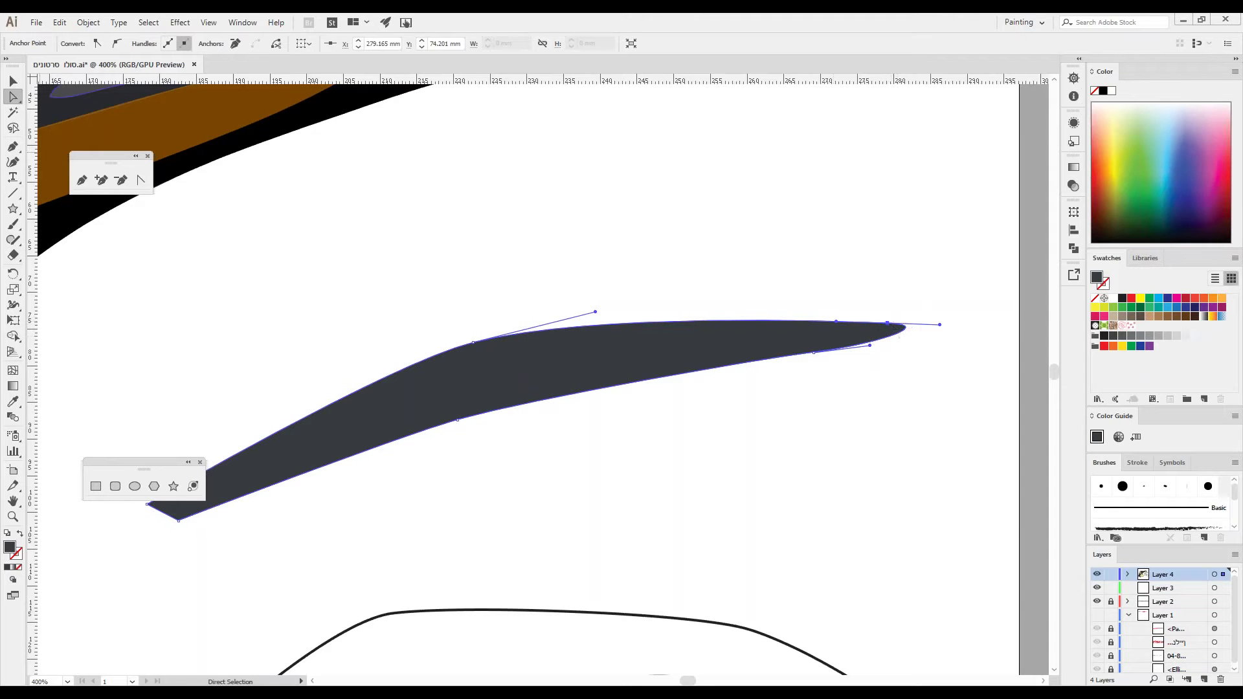
Convert the dark grey shape's tip anchor to a corner and lengthen both handles of the upper bend to round its top edge
left_click(141, 180)
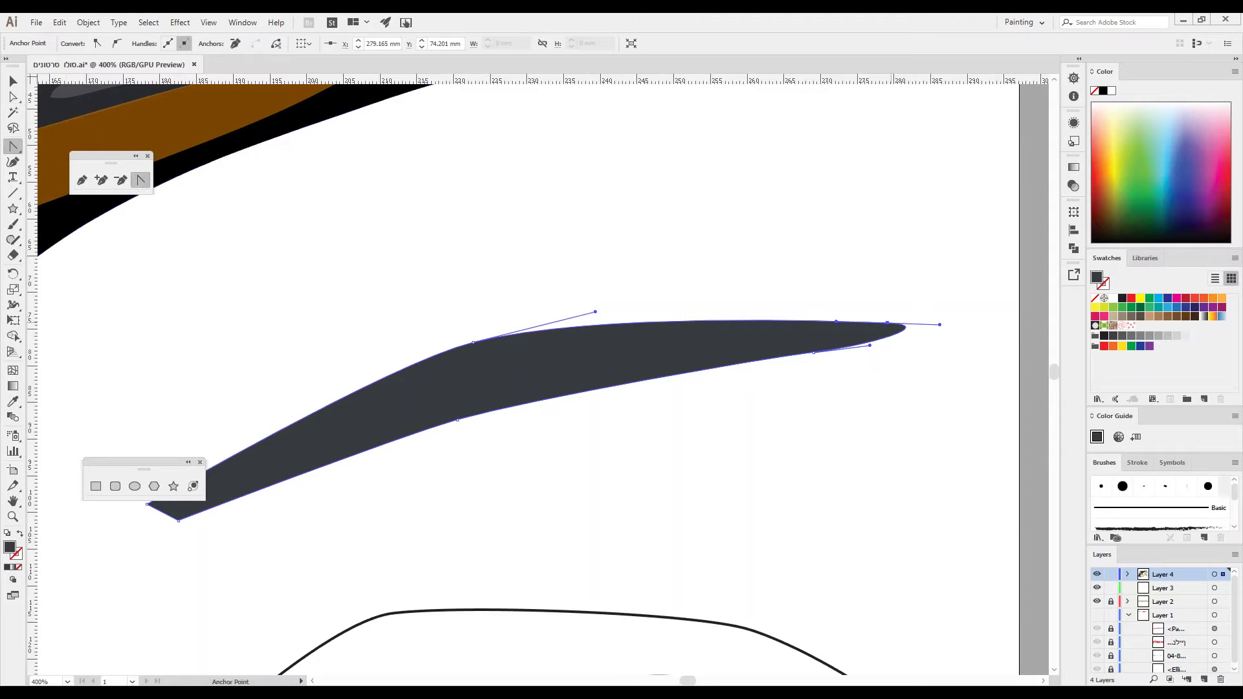
left_click(888, 325)
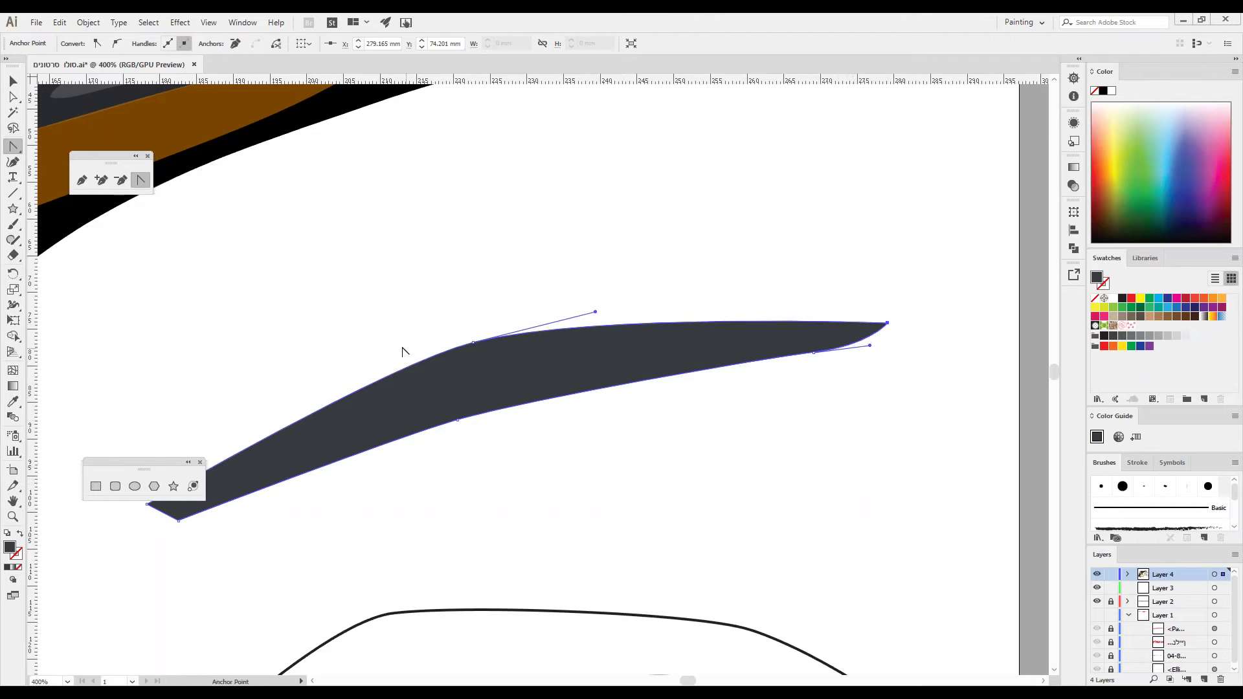
key("a")
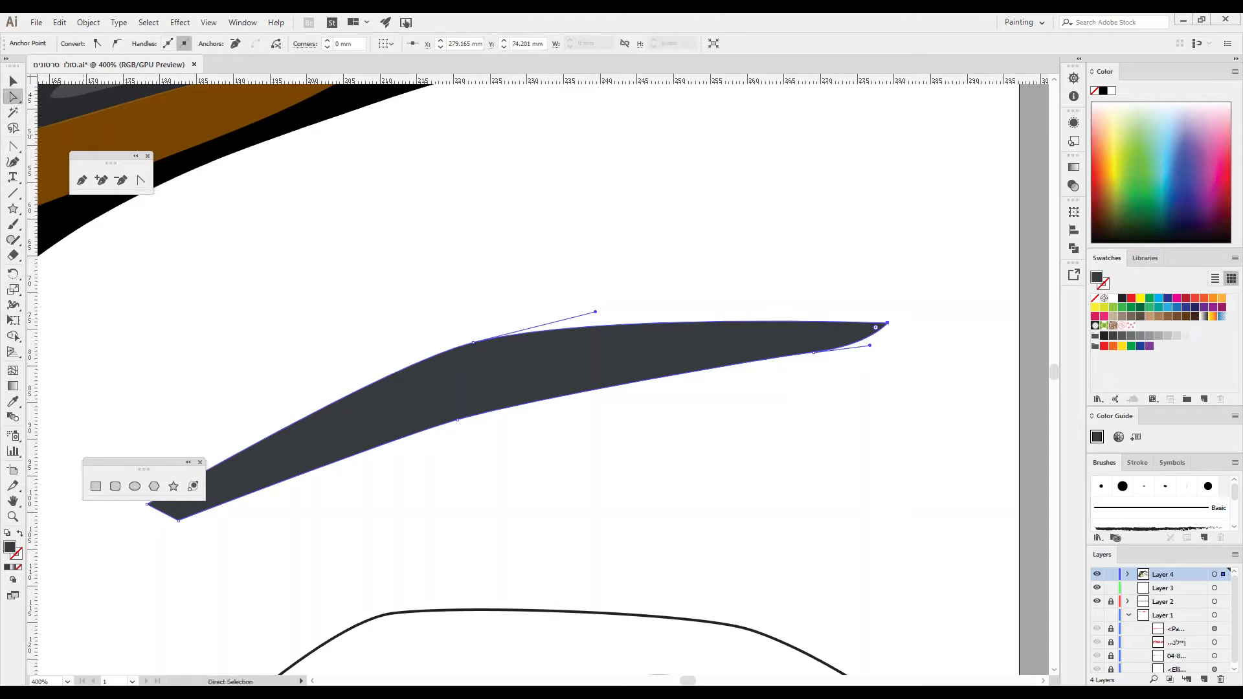
left_click_drag(424, 311, 490, 375)
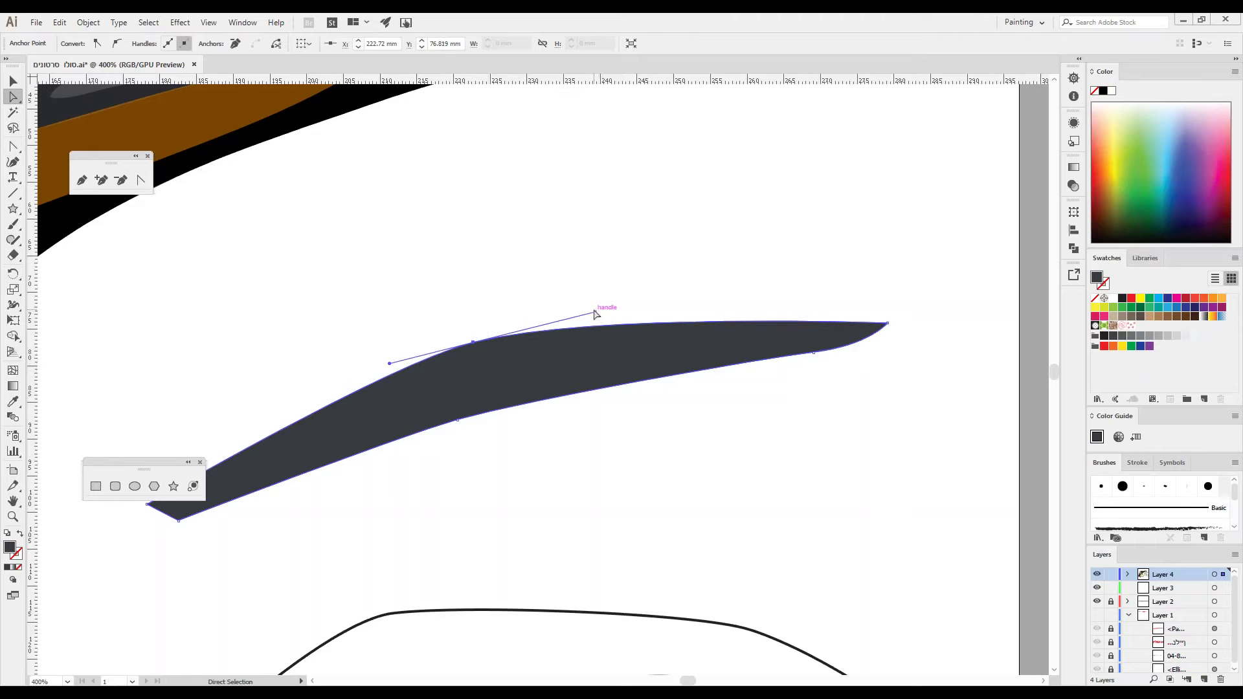
left_click_drag(594, 313, 660, 306)
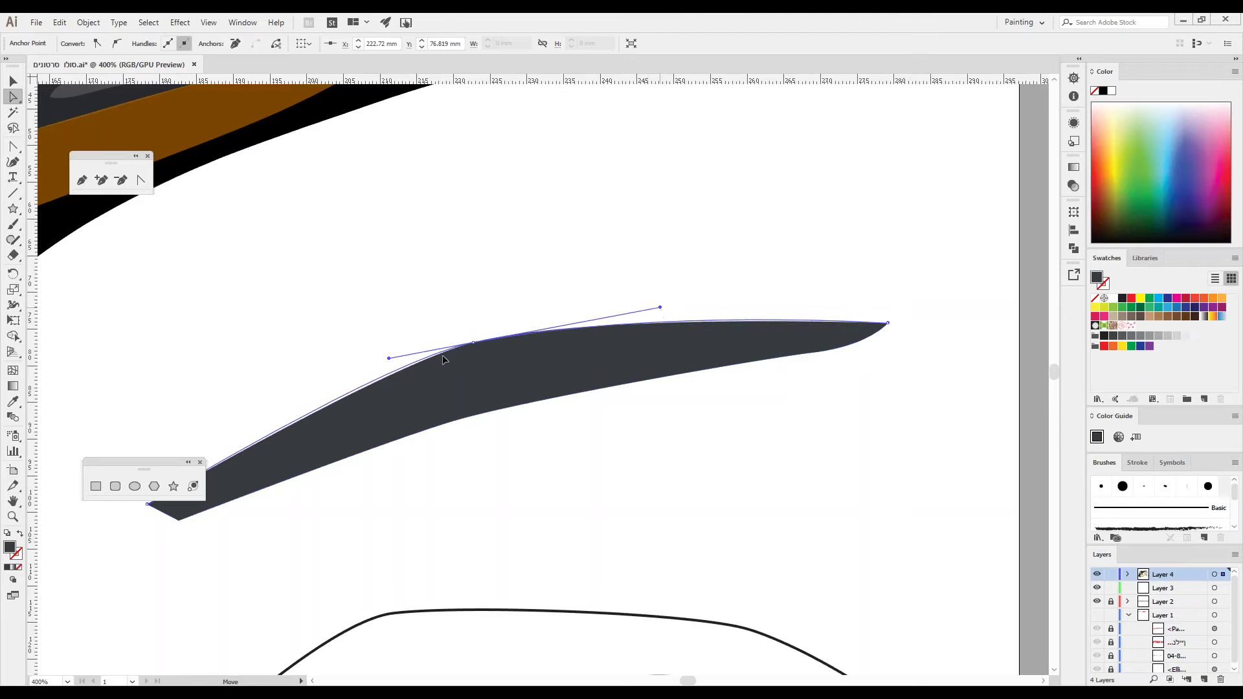
left_click_drag(387, 359, 299, 380)
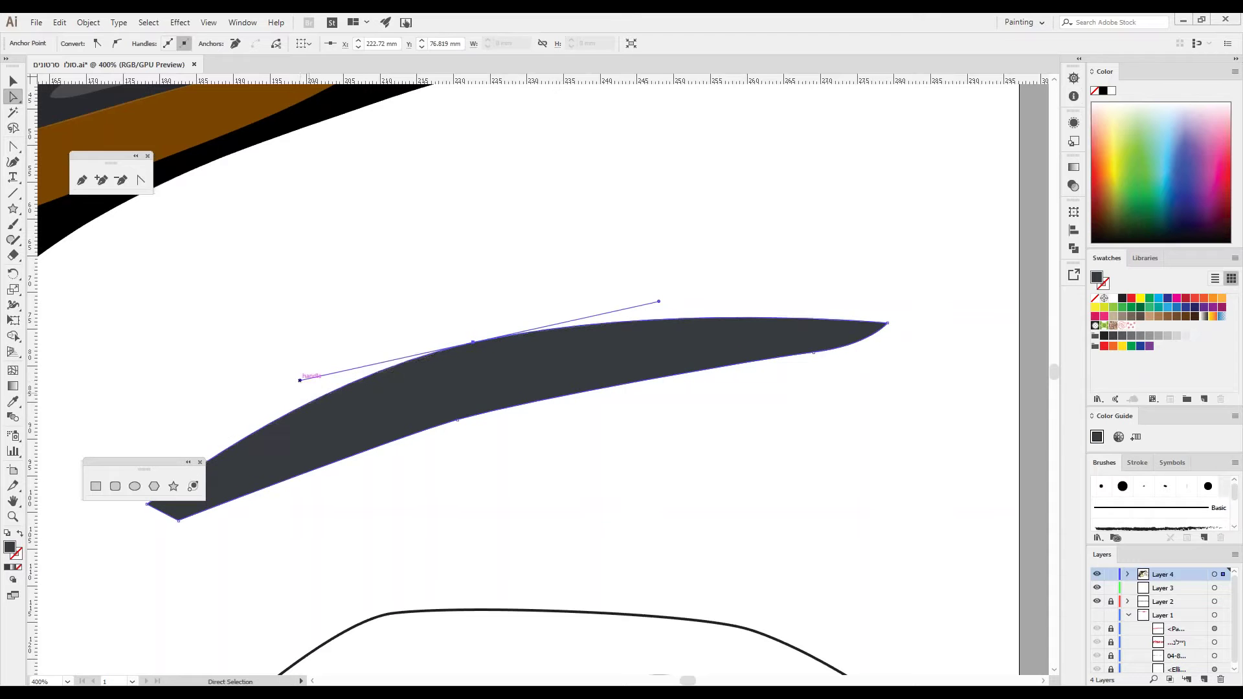
left_click(619, 494)
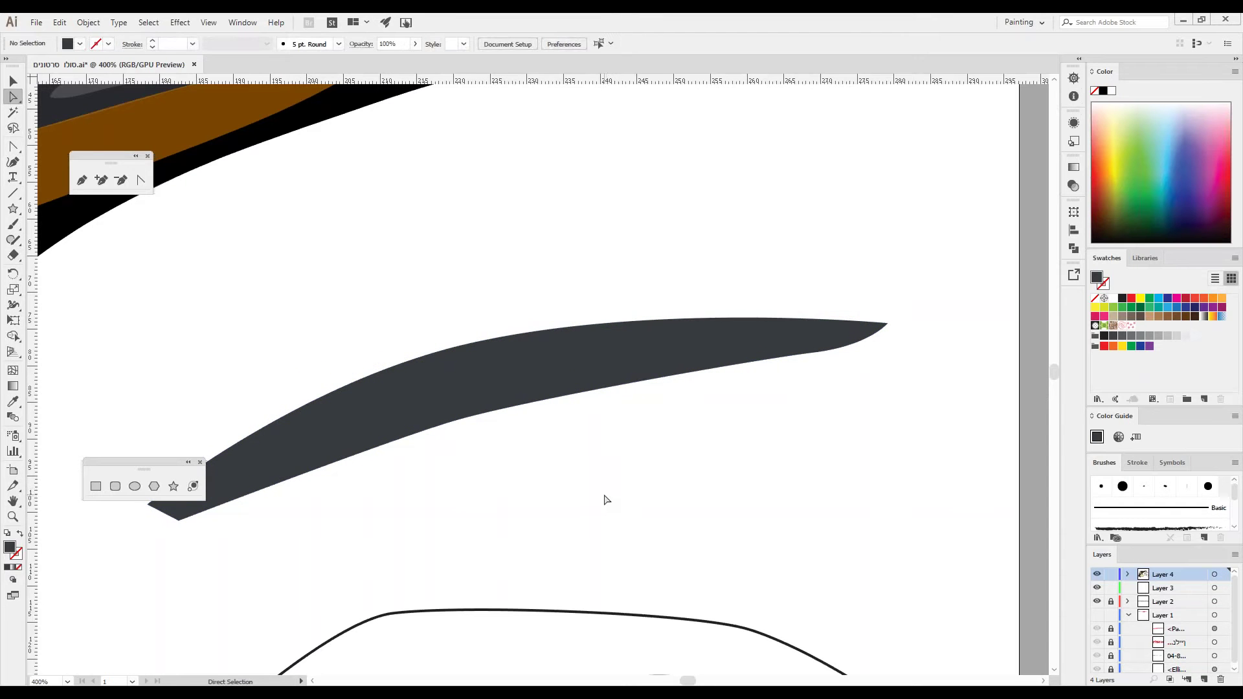
Draw a thin, closed, pointed highlight shape along the middle of the dark grey shape with the Pen tool
left_click(82, 180)
left_click_drag(312, 419, 704, 350)
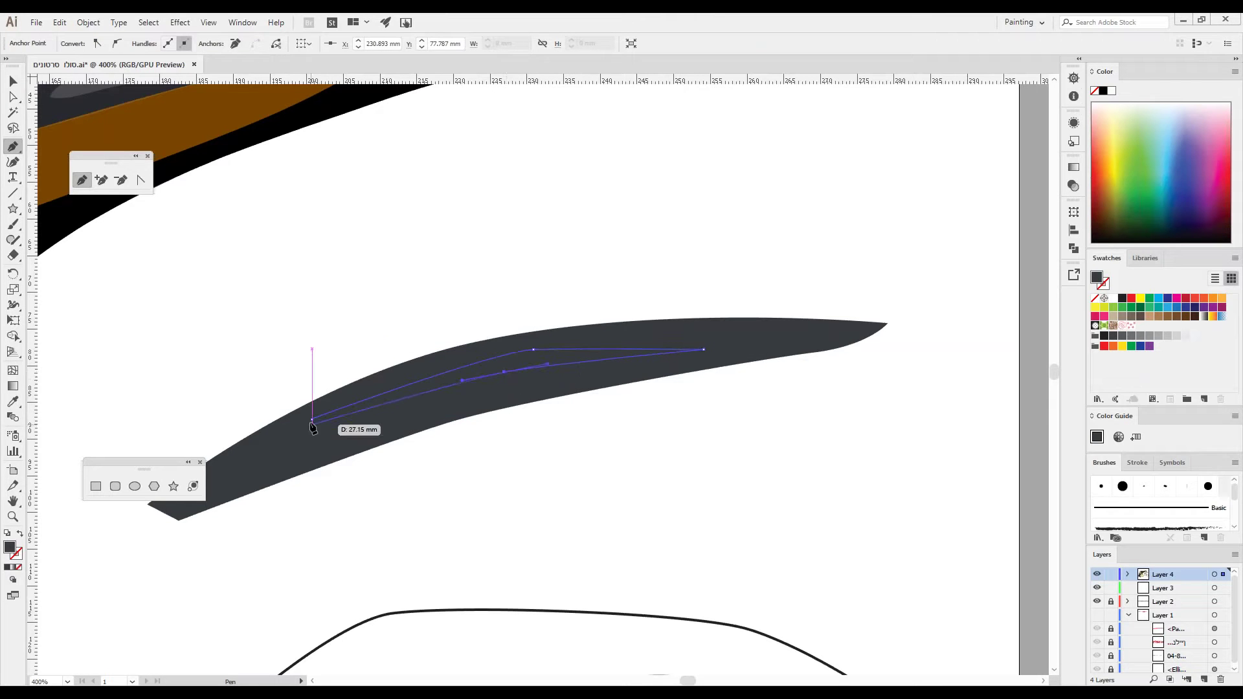
left_click(312, 419)
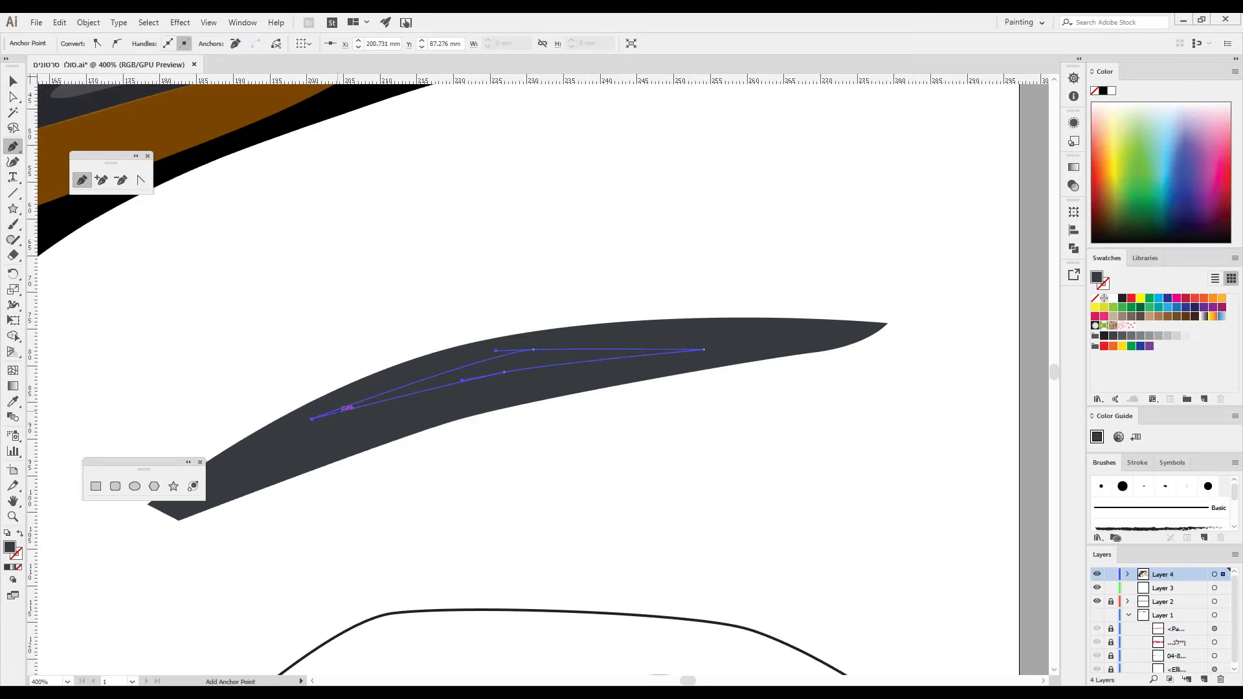
Fill the highlight shape with a lighter muted blue and deselect it
double_click(10, 547)
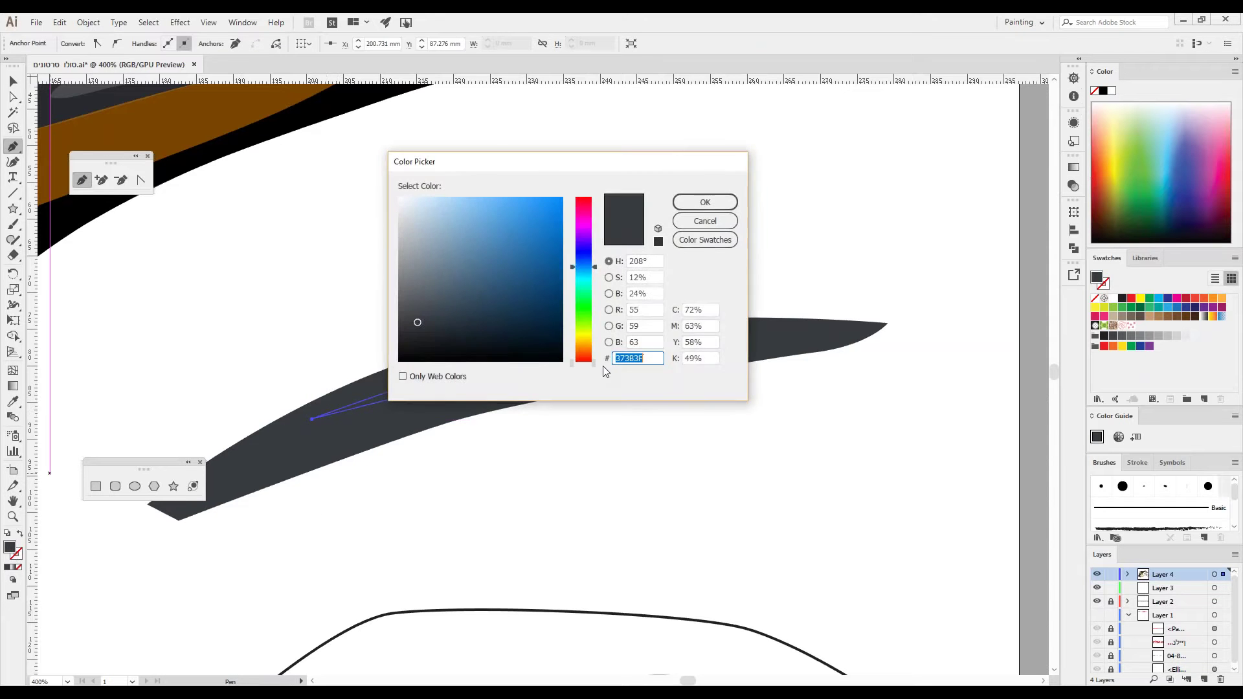
left_click_drag(434, 307, 467, 282)
left_click(705, 202)
left_click(12, 80)
left_click(167, 363)
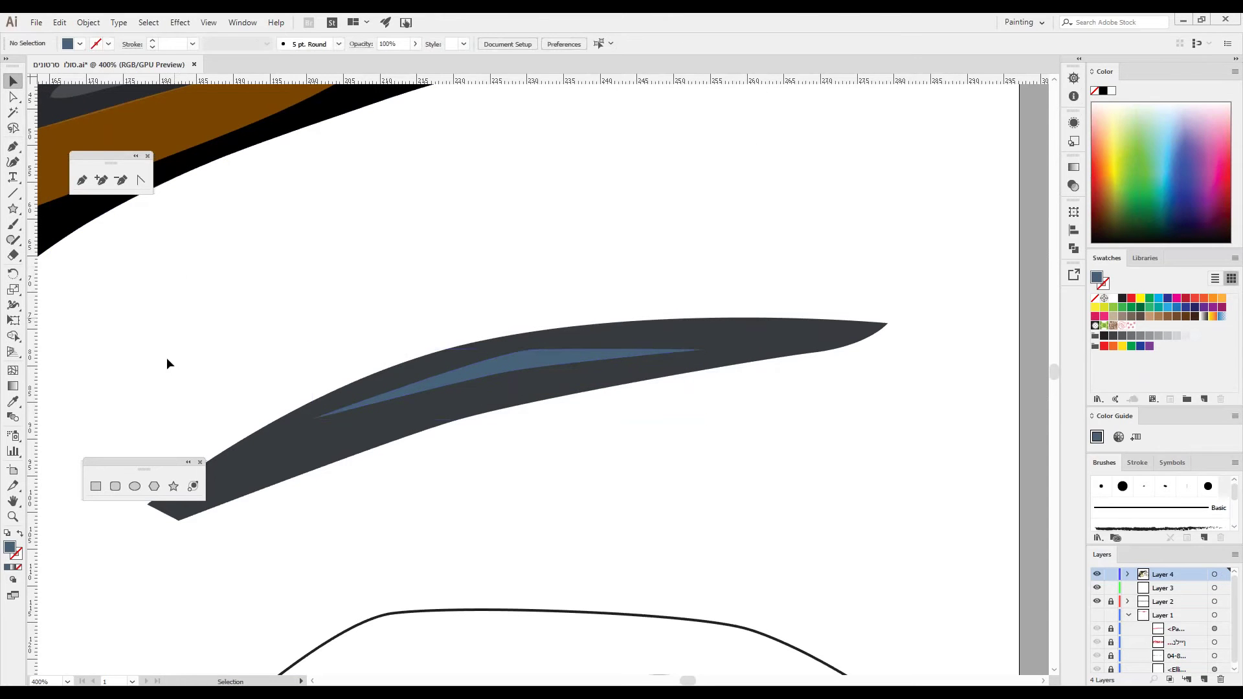
Lower the blue highlight shape's opacity to 31% and deselect it
double_click(13, 500)
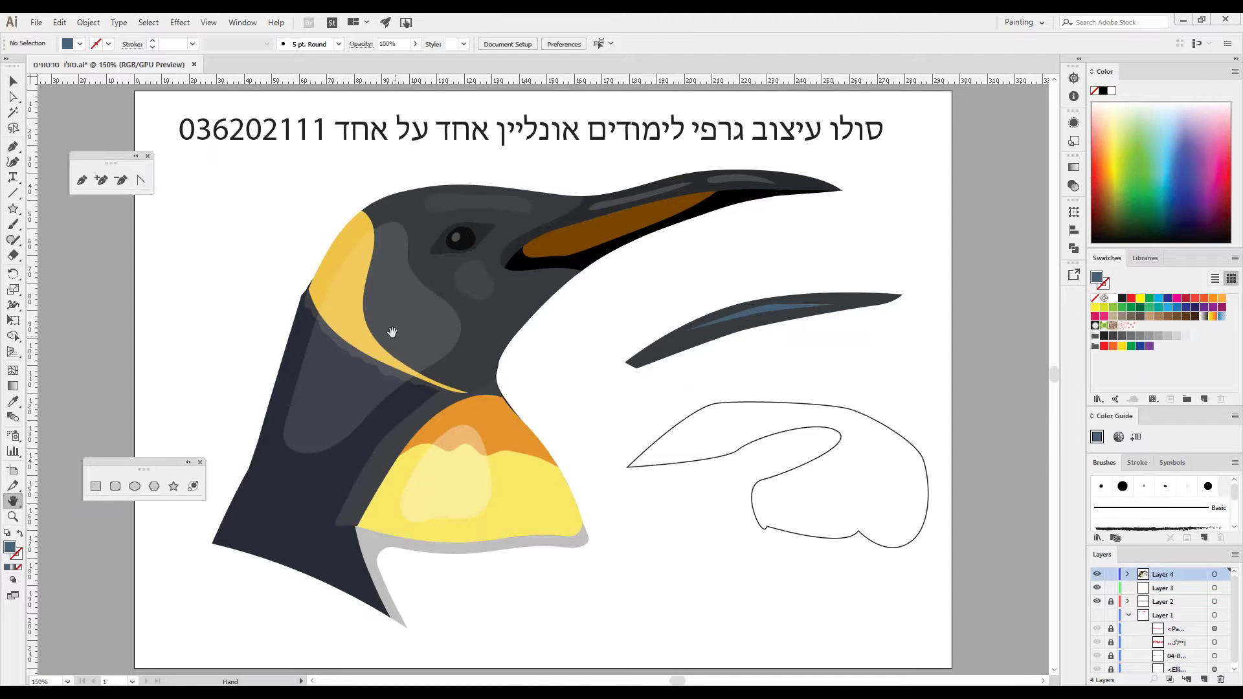
left_click(12, 95)
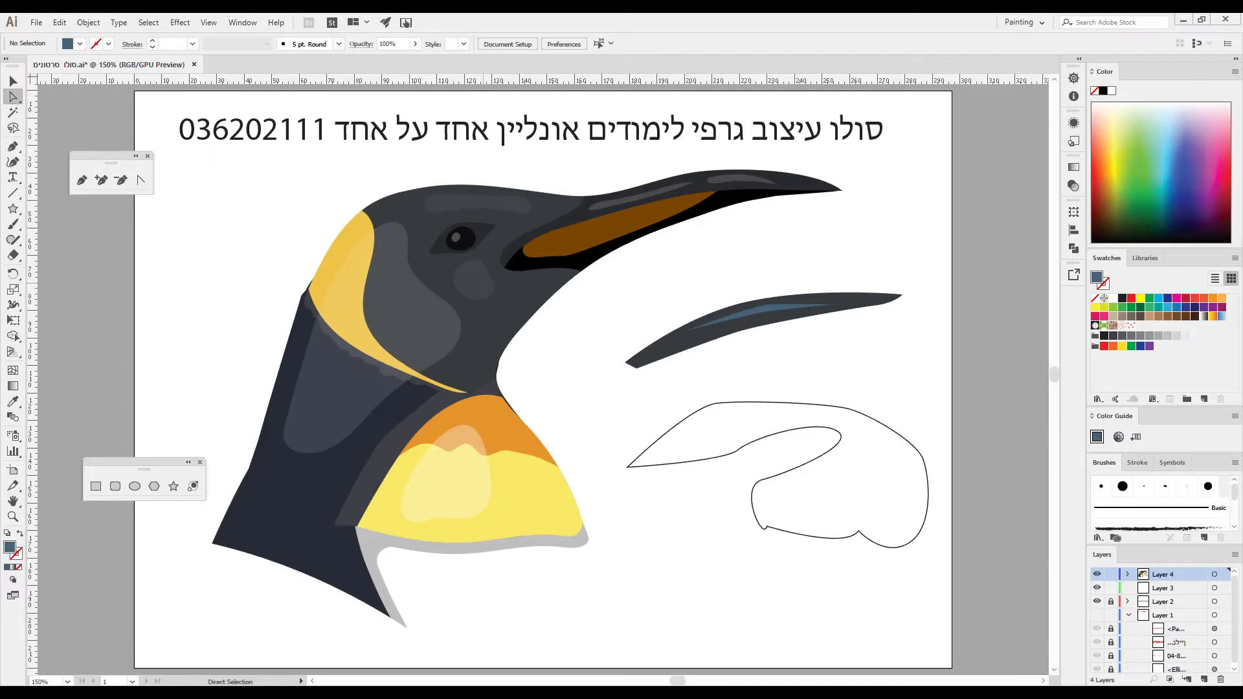
left_click(13, 516)
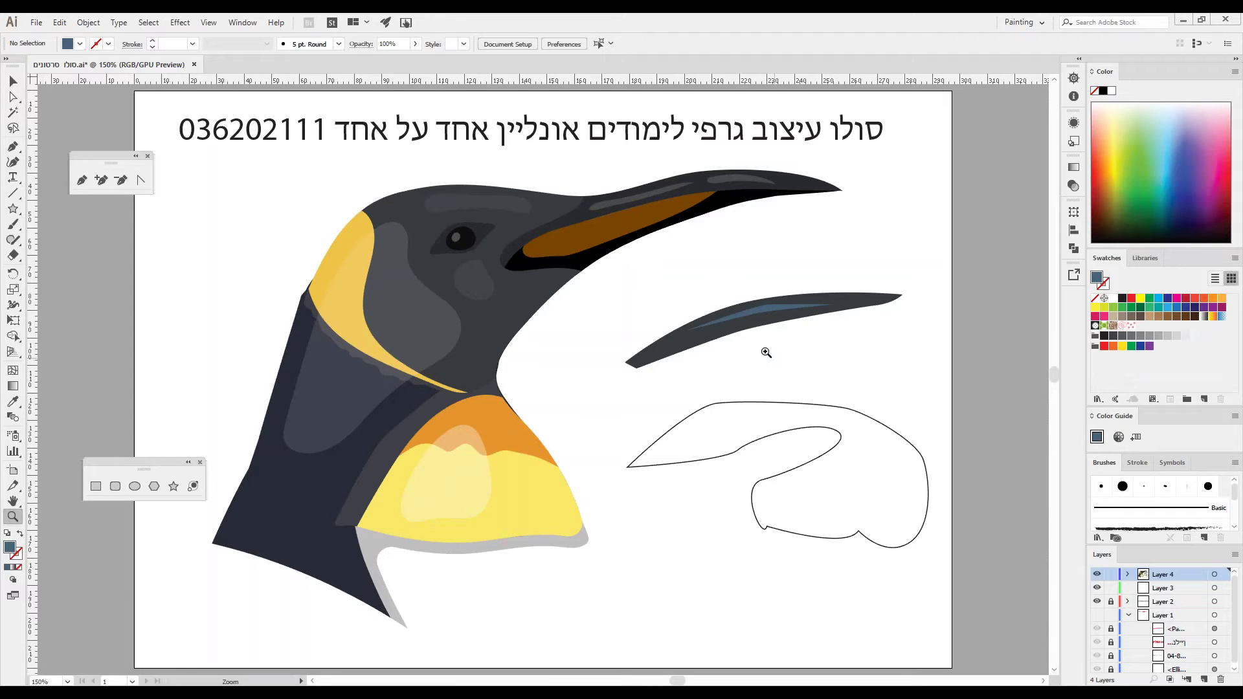
left_click(768, 324)
left_click(12, 500)
left_click_drag(230, 411, 680, 263)
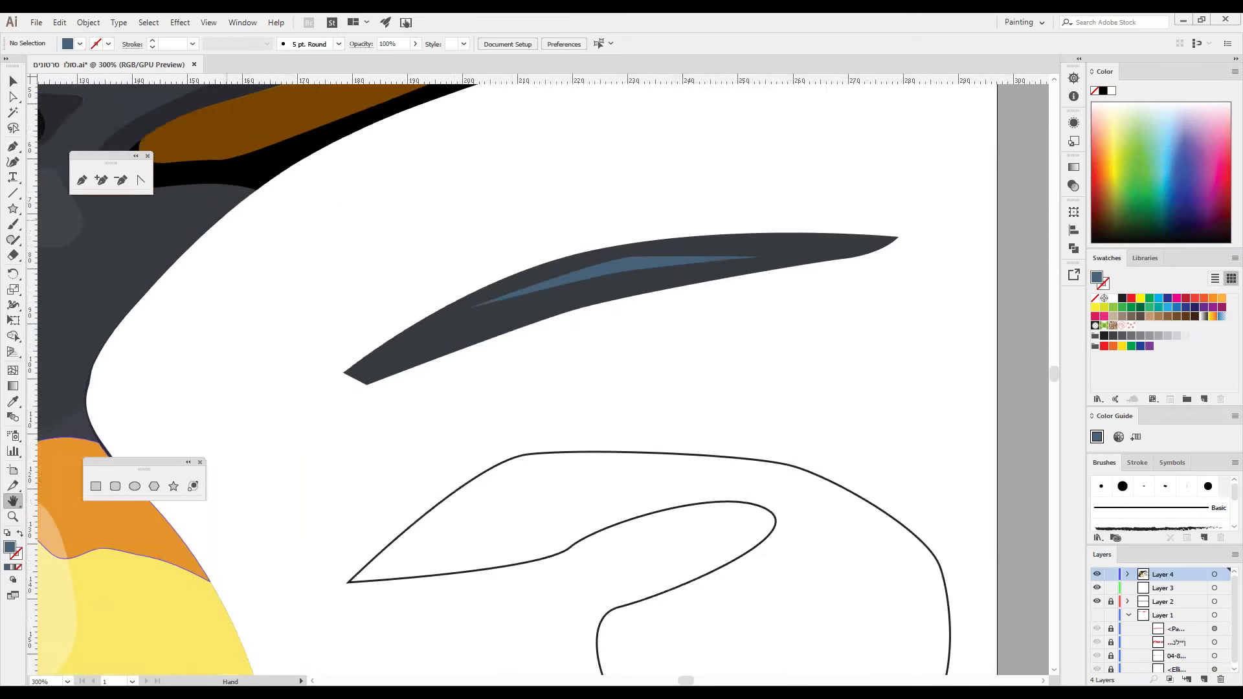
left_click(13, 96)
left_click(639, 265)
left_click(638, 266)
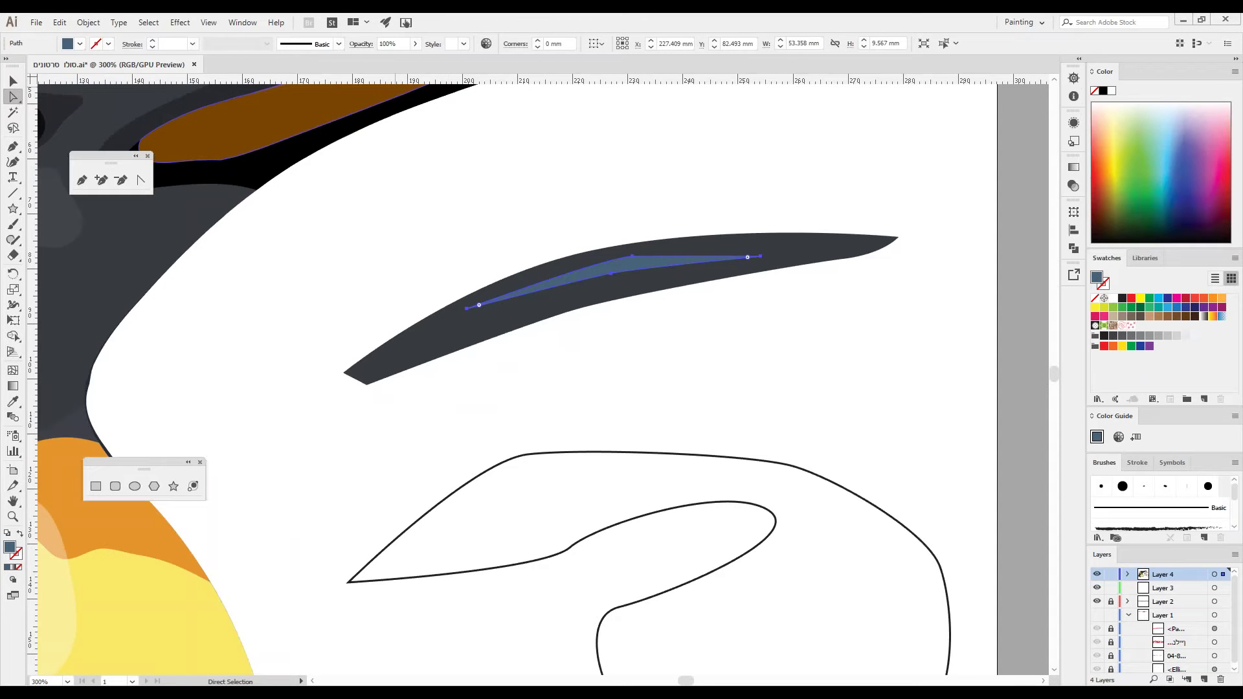
left_click(417, 44)
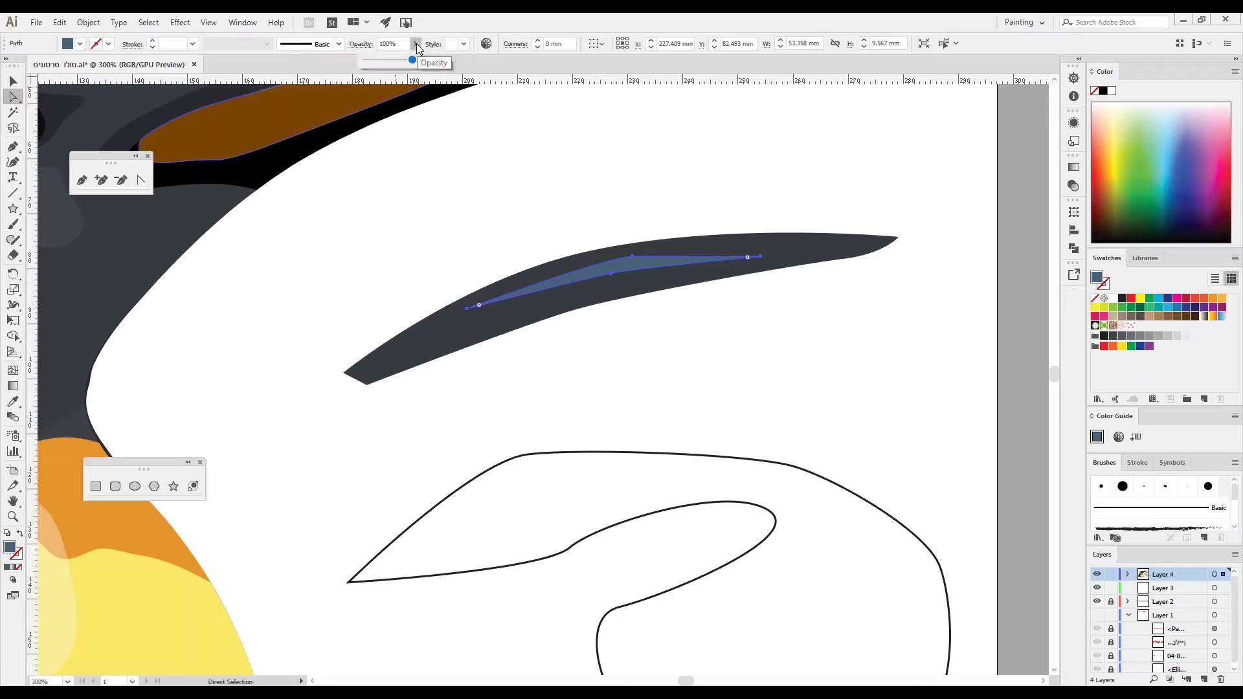
left_click_drag(415, 65, 382, 65)
key("ctrl+shift+a")
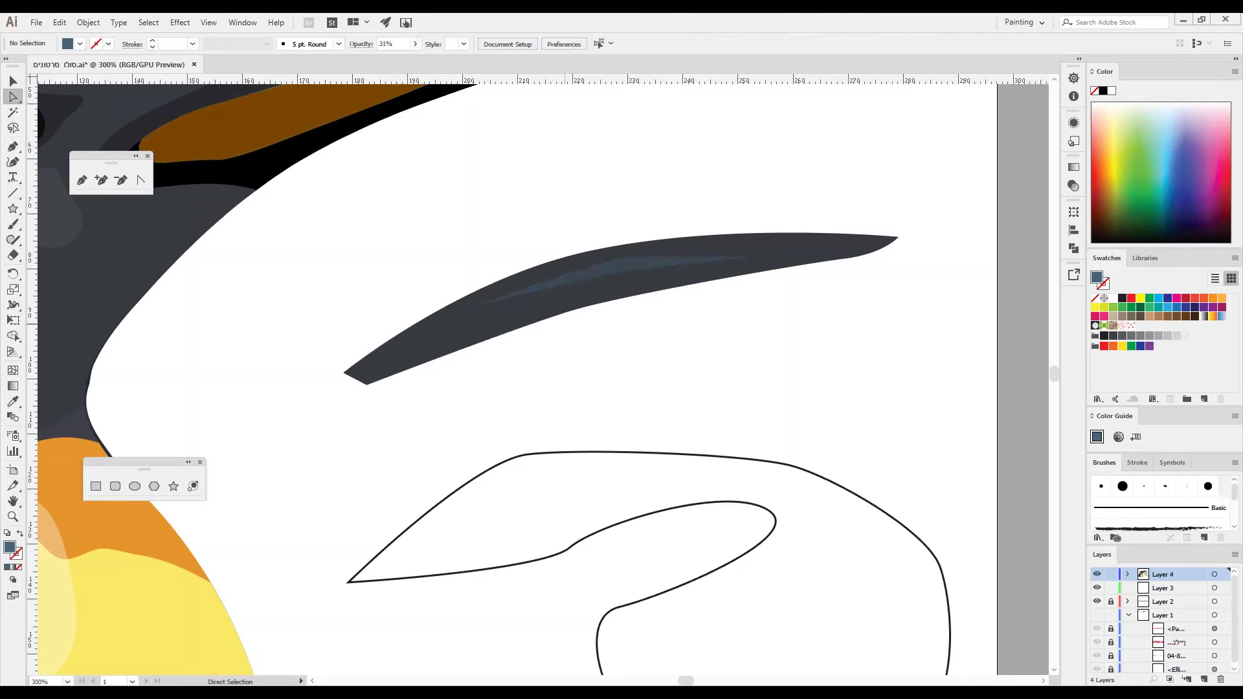
Draw a closed white shape about 84 by 52 mm across the penguin's neck and chest with the Pen tool, reusing the neck overlay's fill
left_click(610, 267)
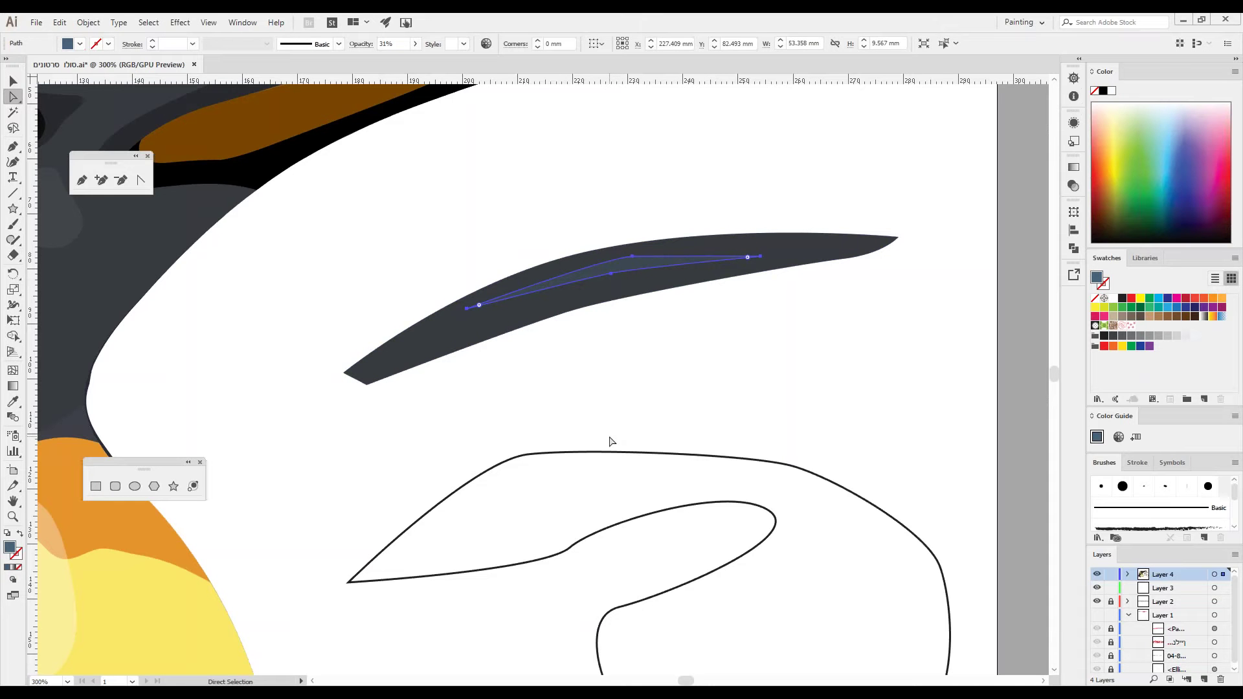
key("ctrl+minus")
key("ctrl+minus")
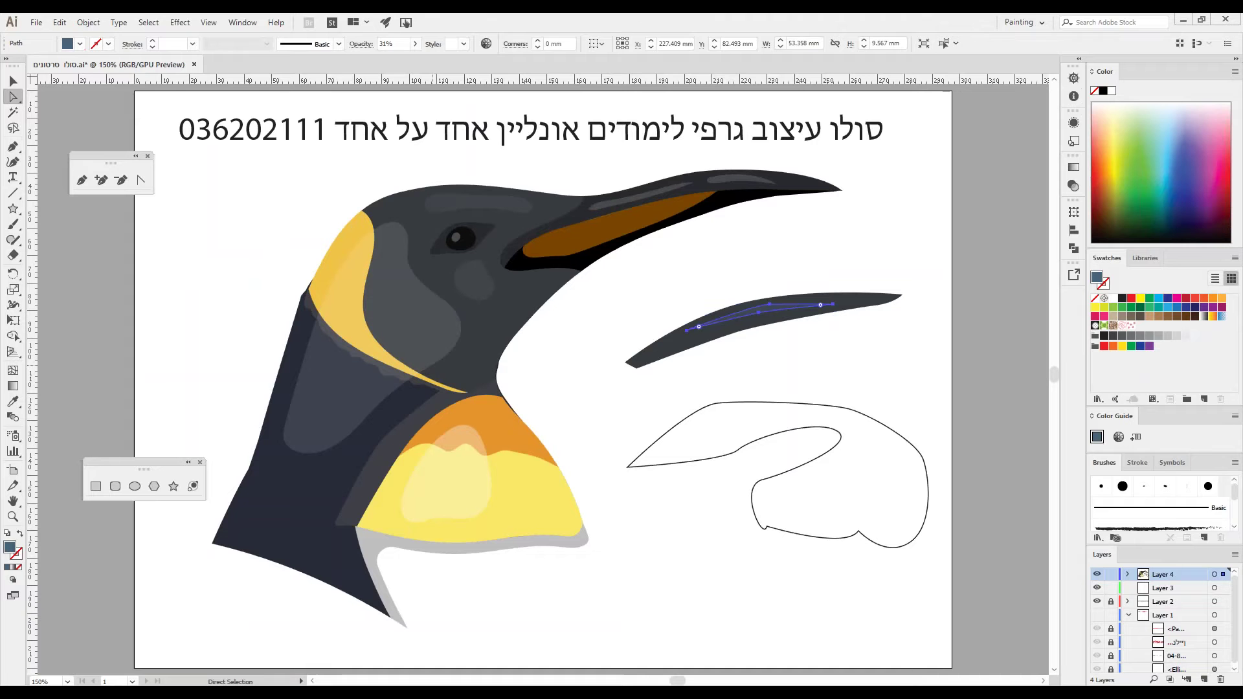
left_click(411, 313)
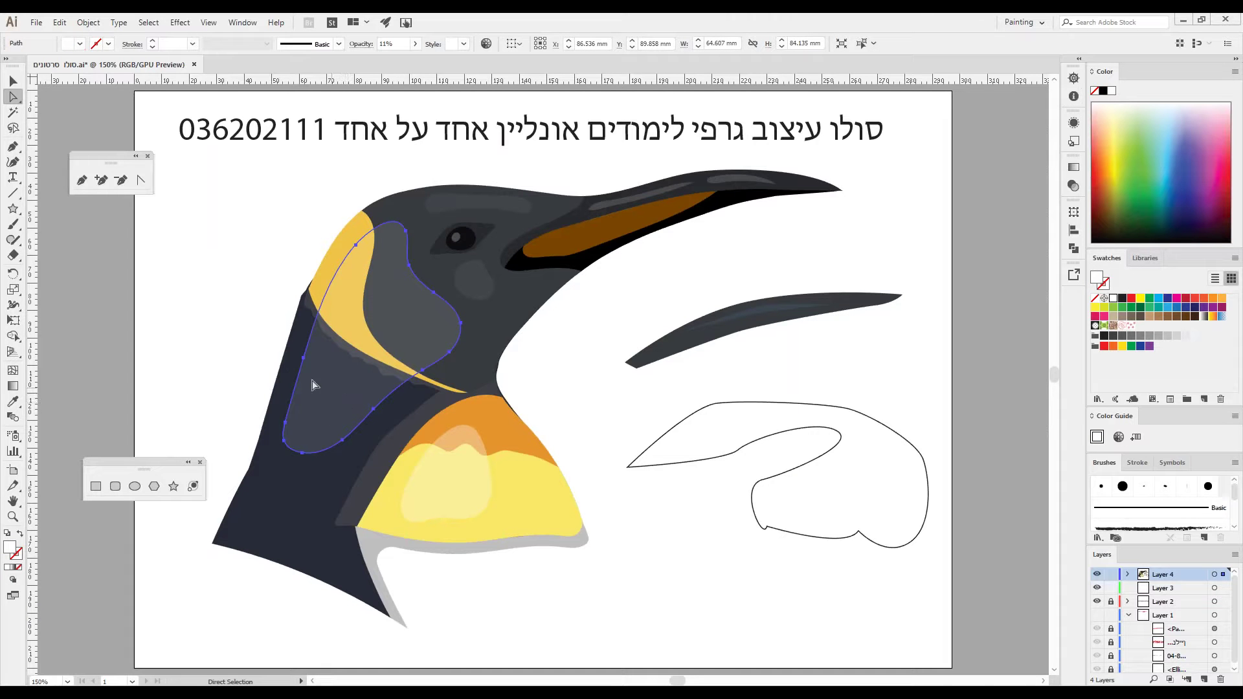
left_click(81, 180)
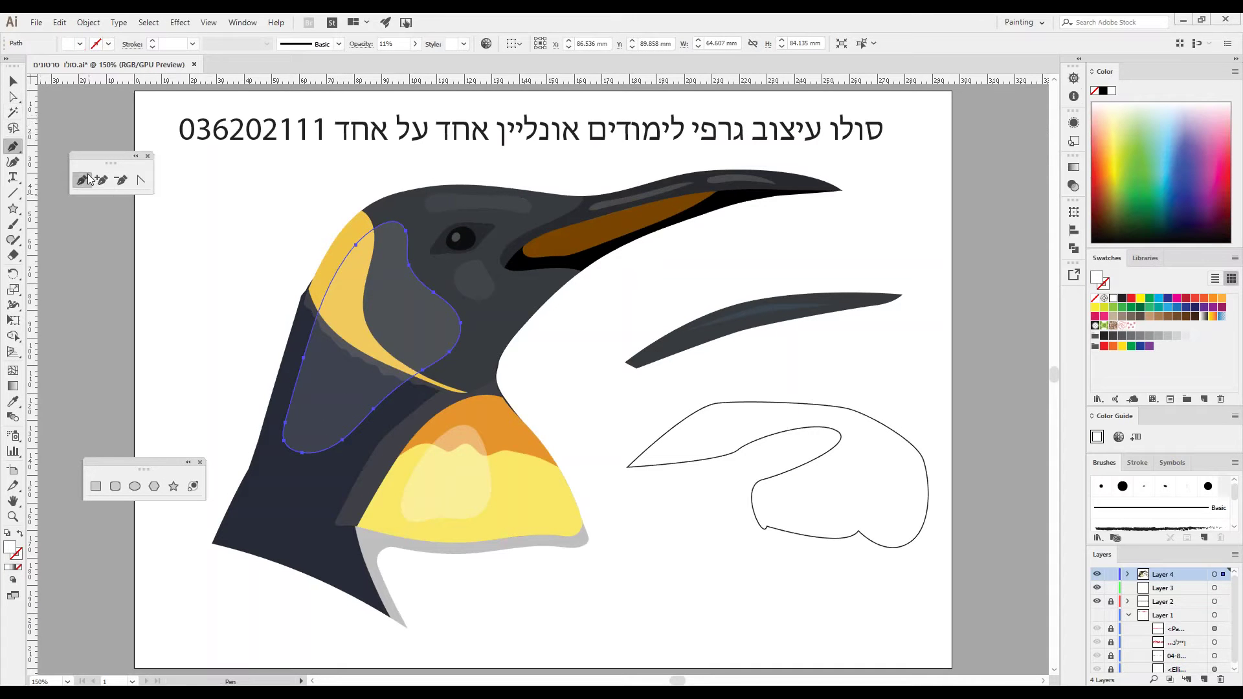
left_click(300, 490)
left_click(423, 398)
left_click(452, 403)
left_click_drag(515, 501, 544, 488)
left_click_drag(300, 538, 278, 548)
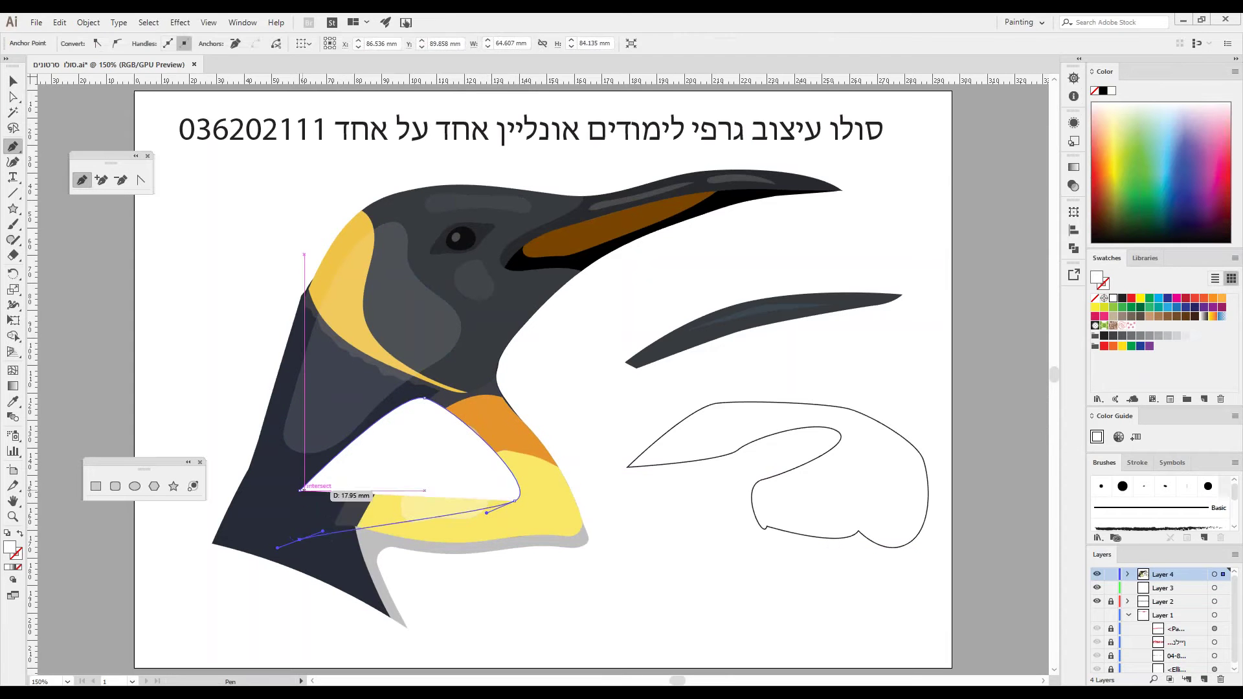
left_click(300, 490)
key("a")
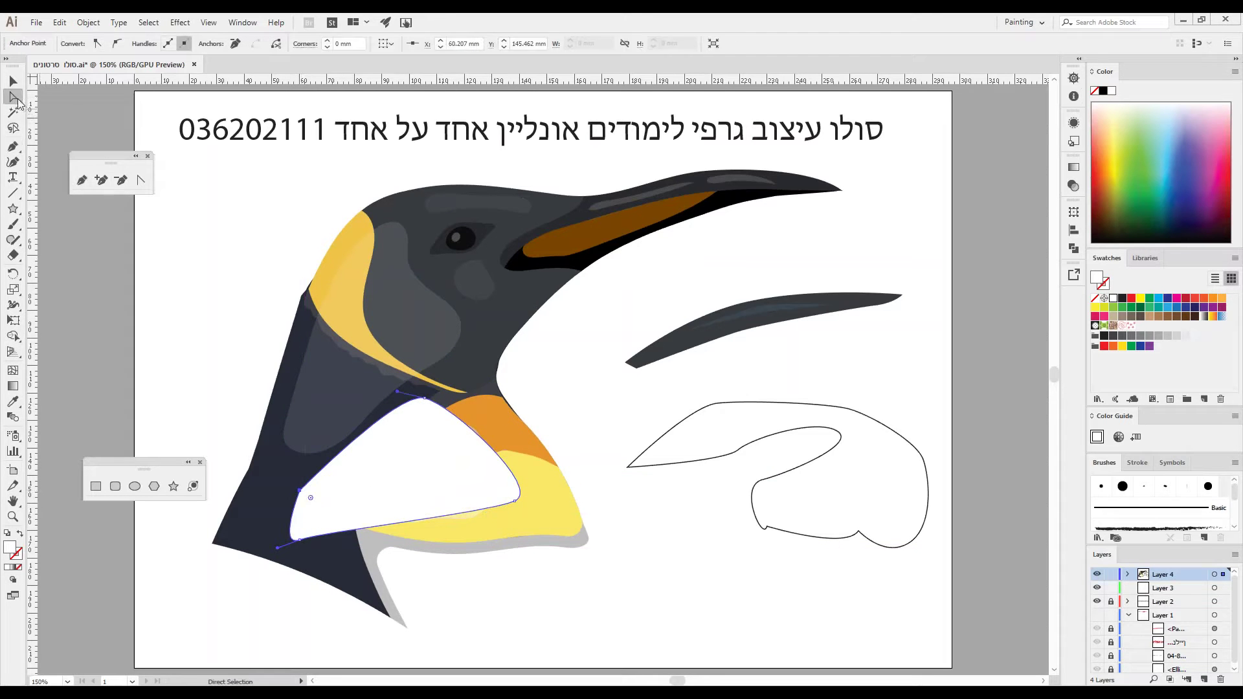
left_click(578, 360)
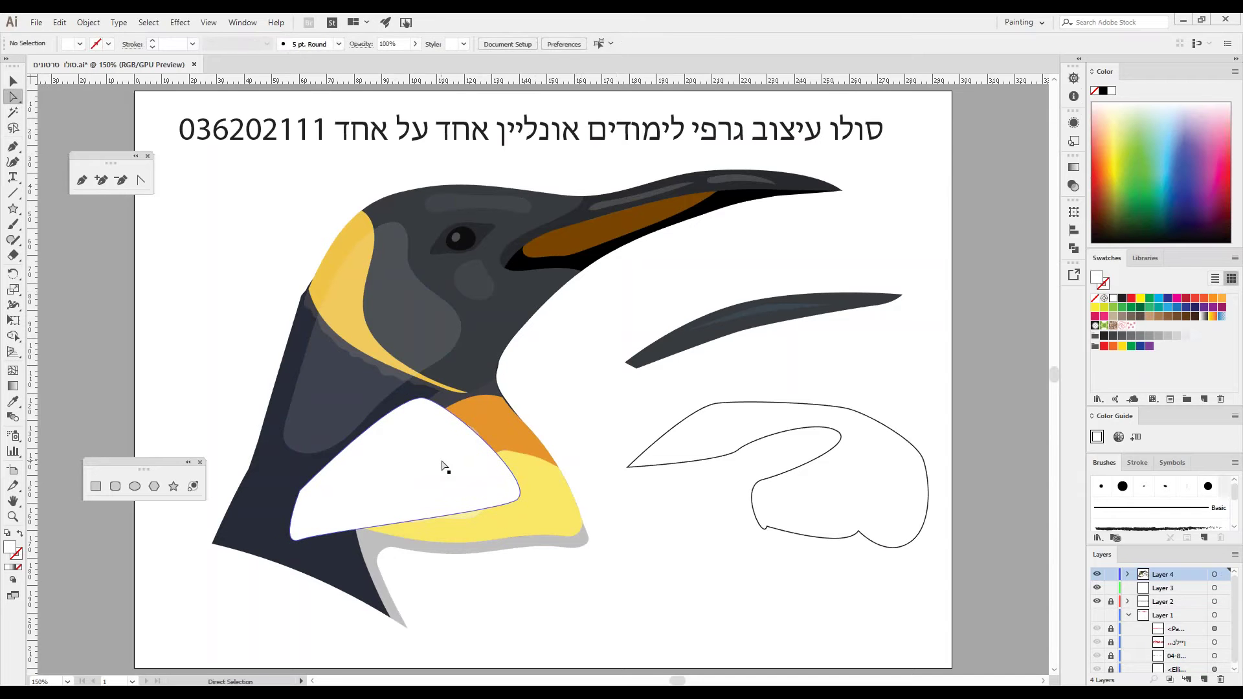
Reduce the opacity of the new white neck shape to 18% and deselect it
left_click(405, 468)
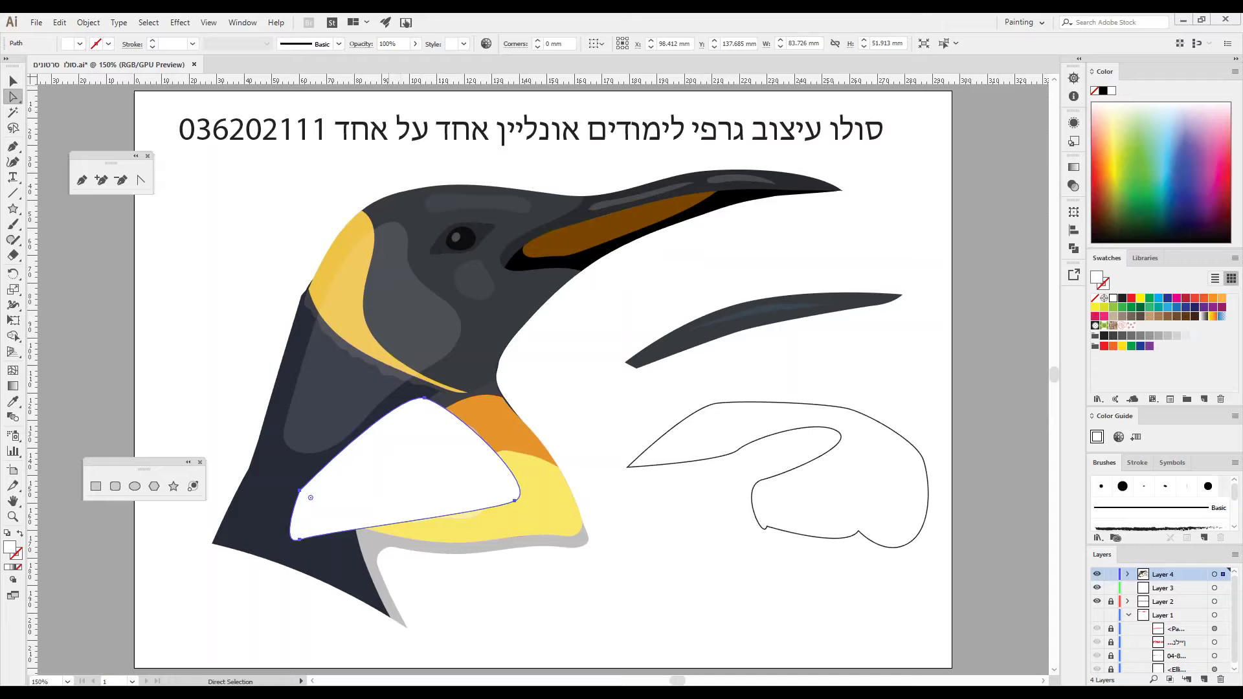
left_click(415, 44)
left_click_drag(414, 63, 396, 61)
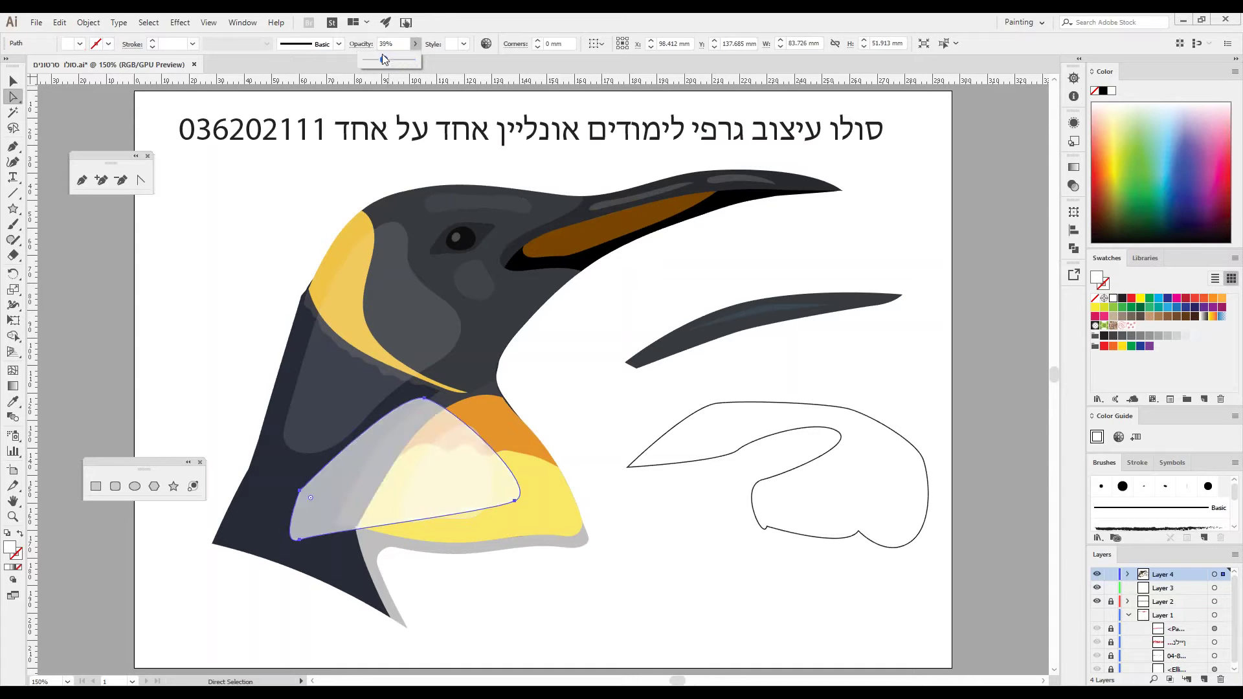
left_click_drag(373, 58, 370, 59)
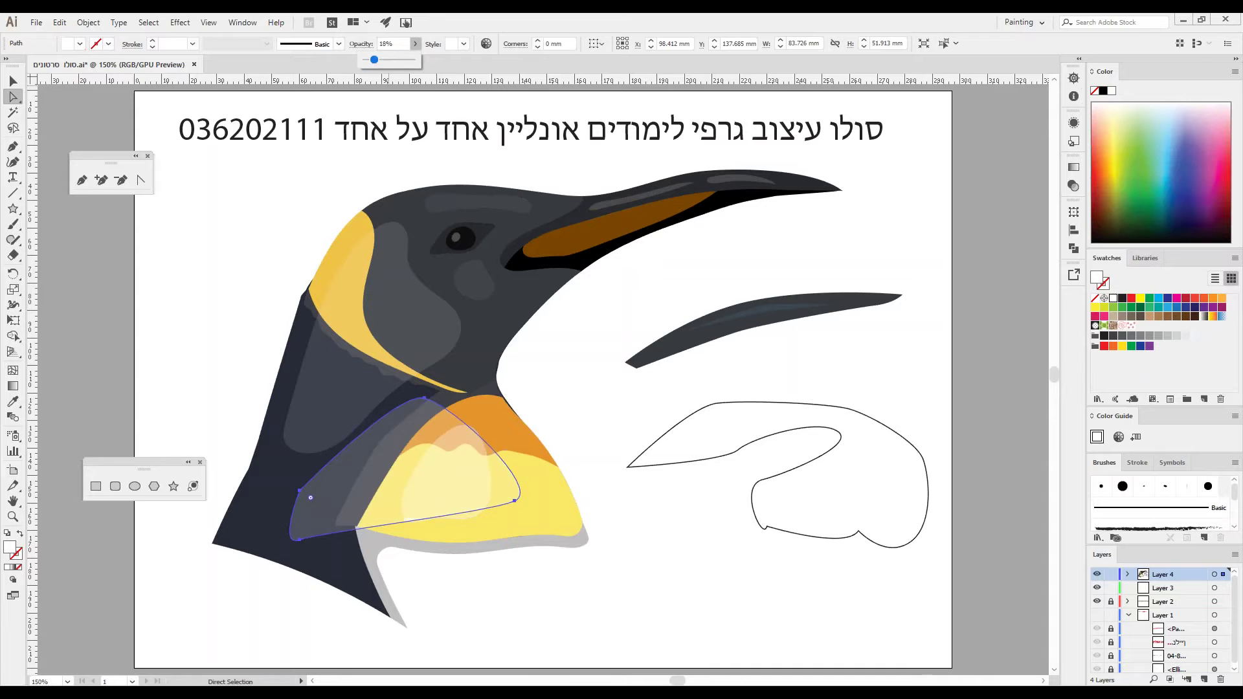
left_click(618, 538)
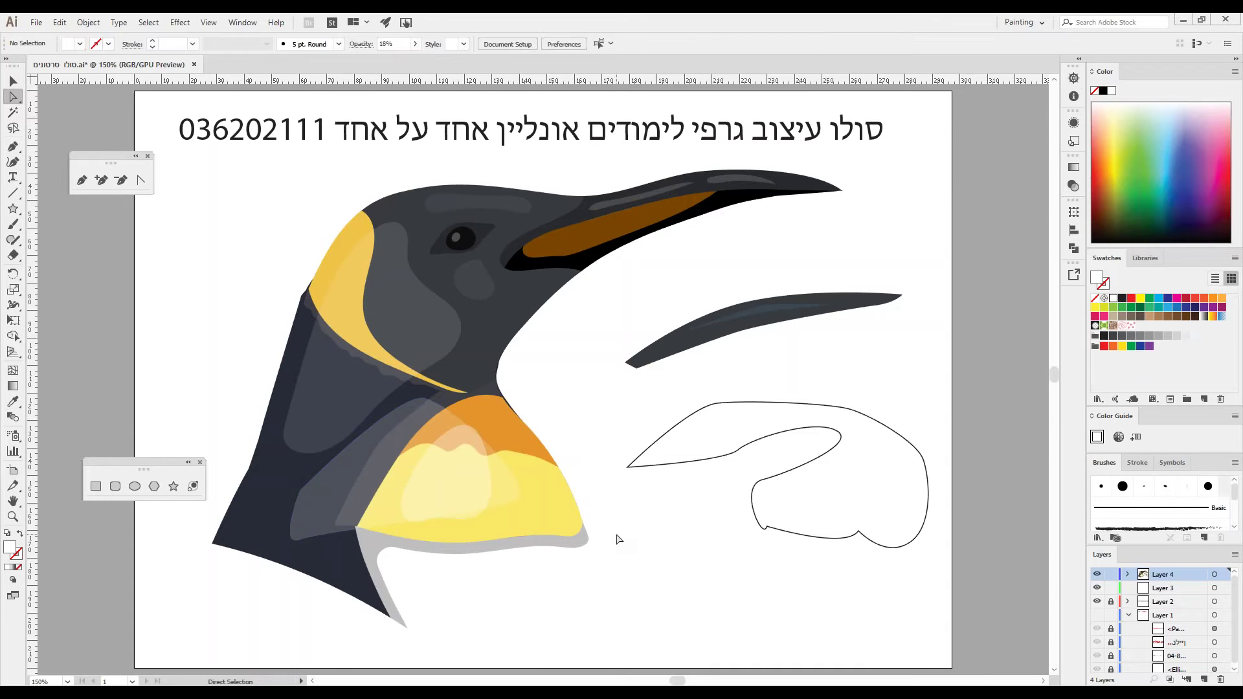
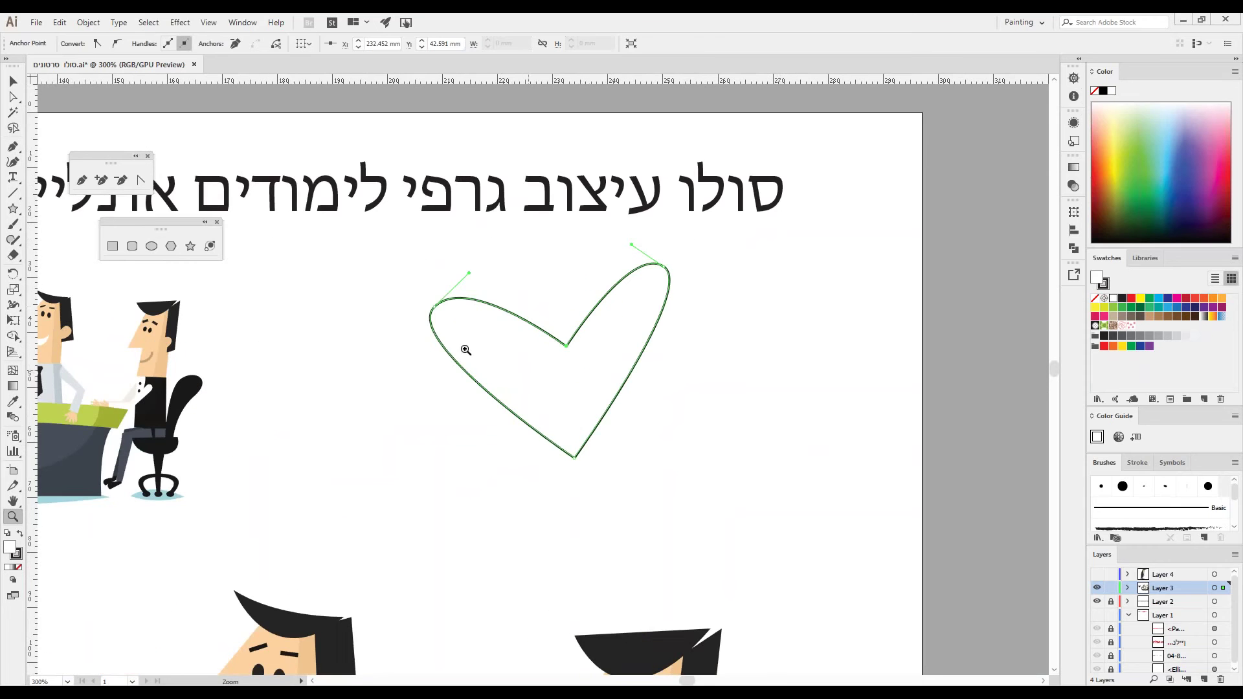
Move the heart's bottom anchor down to about X 232 mm, Y 78 mm to lengthen the heart
left_click(13, 97)
left_click(611, 402)
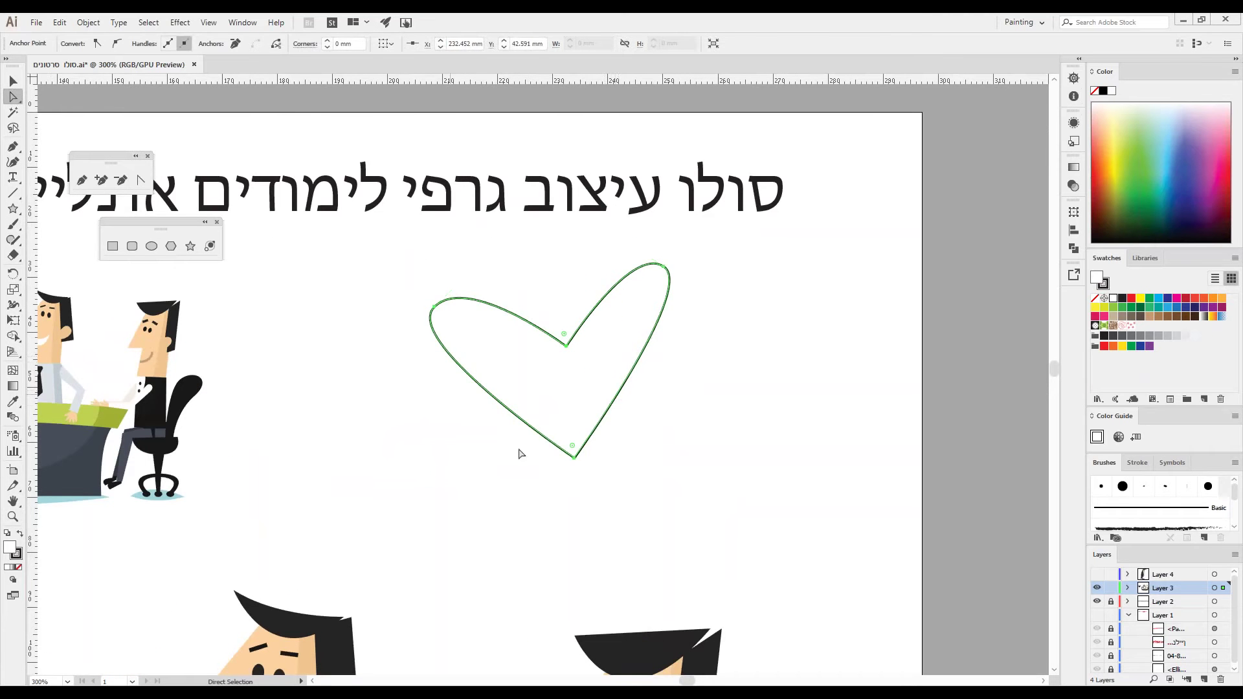
left_click_drag(595, 482, 550, 433)
left_click_drag(576, 462, 564, 541)
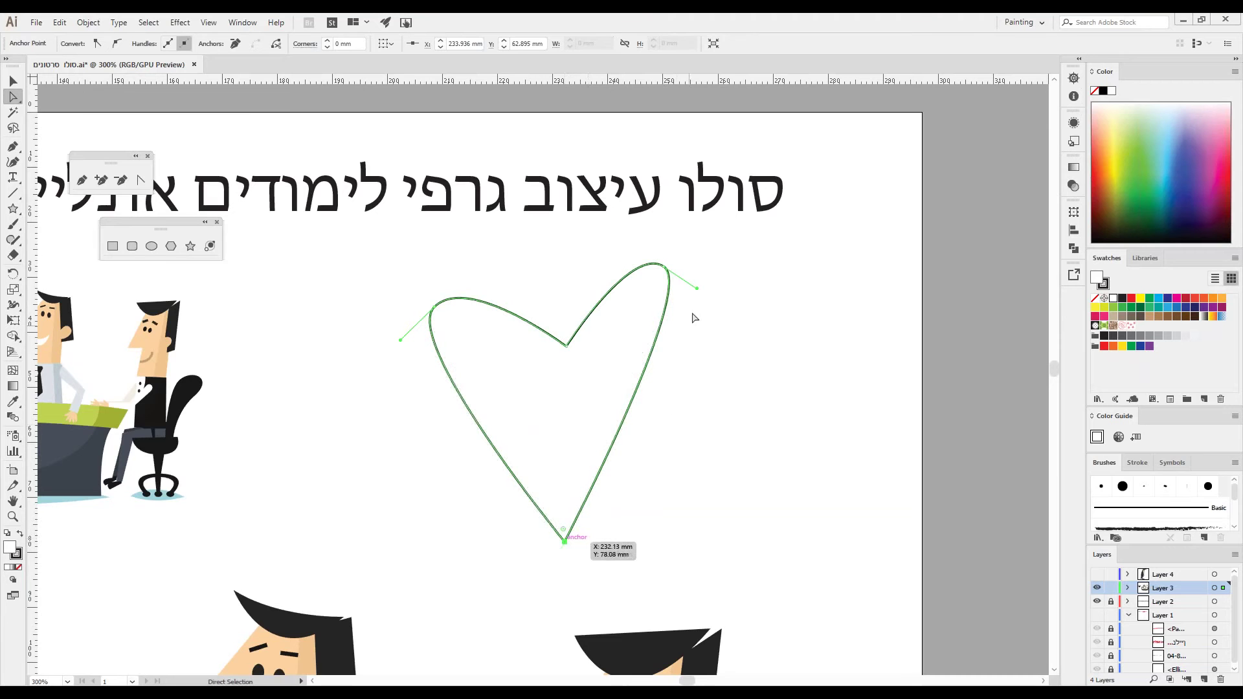
Widen and round both lobes of the heart by moving their side anchors outward and lengthening their direction handles
left_click_drag(694, 252, 779, 374)
left_click_drag(676, 260, 654, 235)
left_click_drag(432, 308, 381, 302)
left_click_drag(417, 265, 445, 231)
left_click_drag(350, 339, 317, 407)
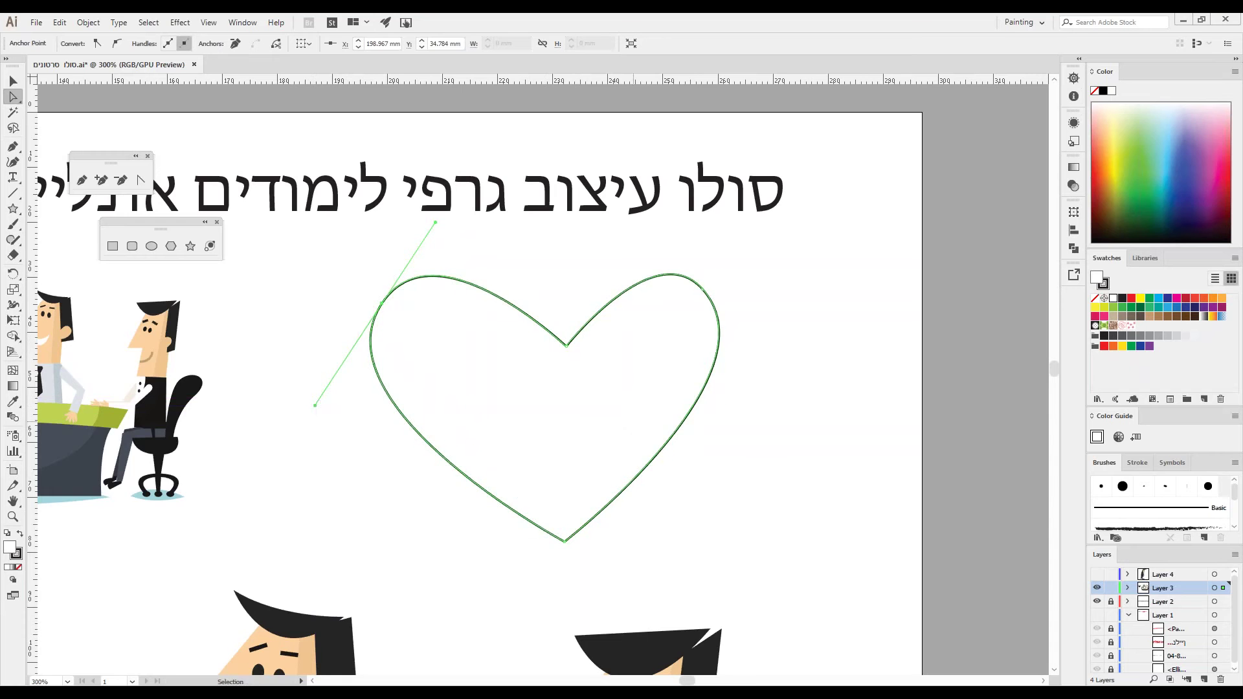
Move the whole heart across the left edge of the artboard, below the black shape, to clear the drawing area
key("ctrl+minus")
key("ctrl+minus")
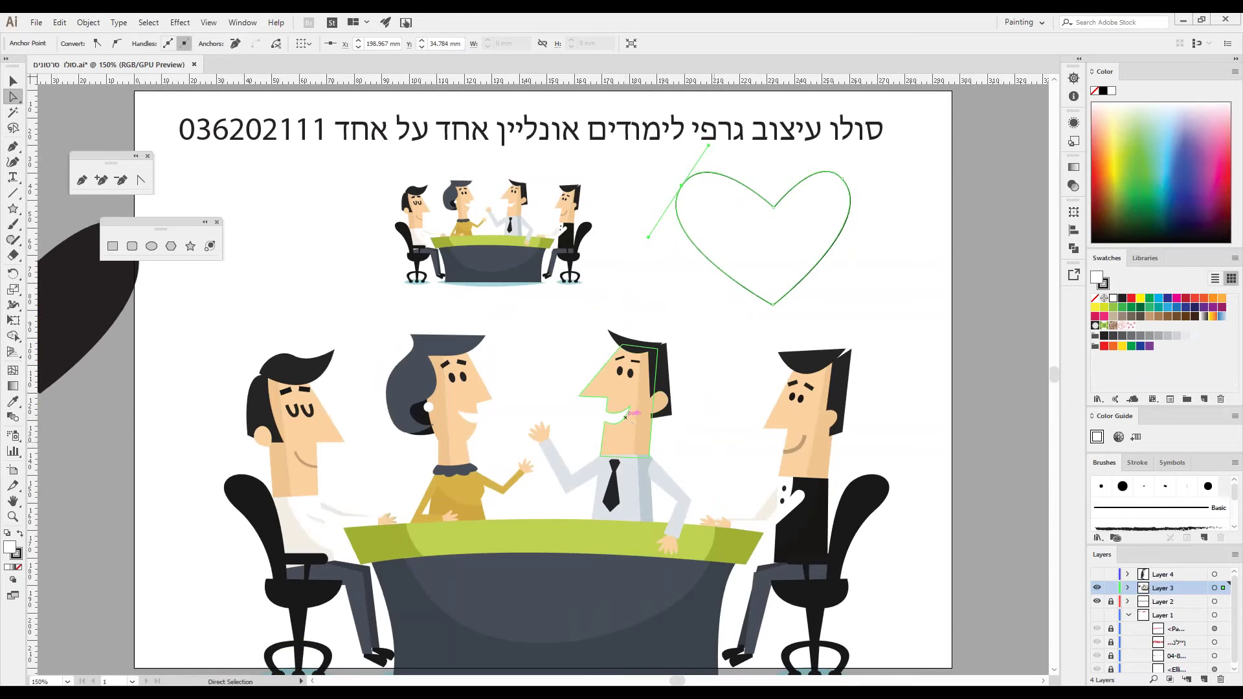
left_click_drag(788, 246, 135, 408)
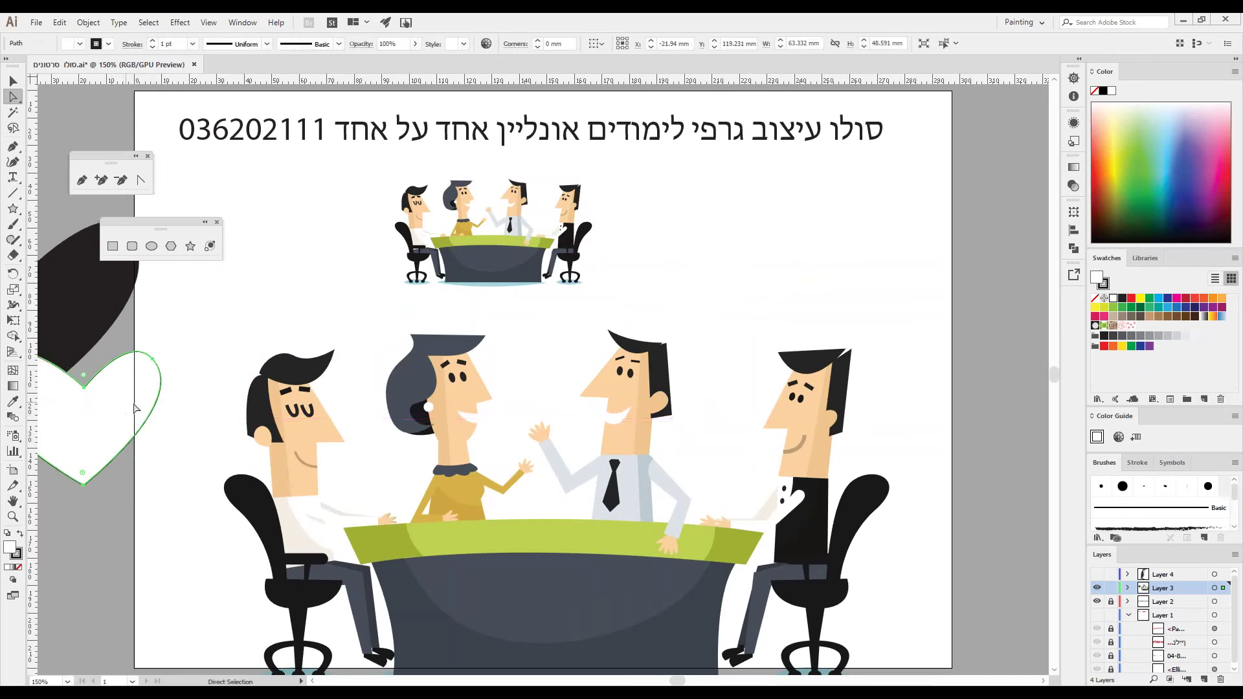
Place a copy of the rightmost man's face shape in the blank area above his head and deselect it
left_click(792, 417)
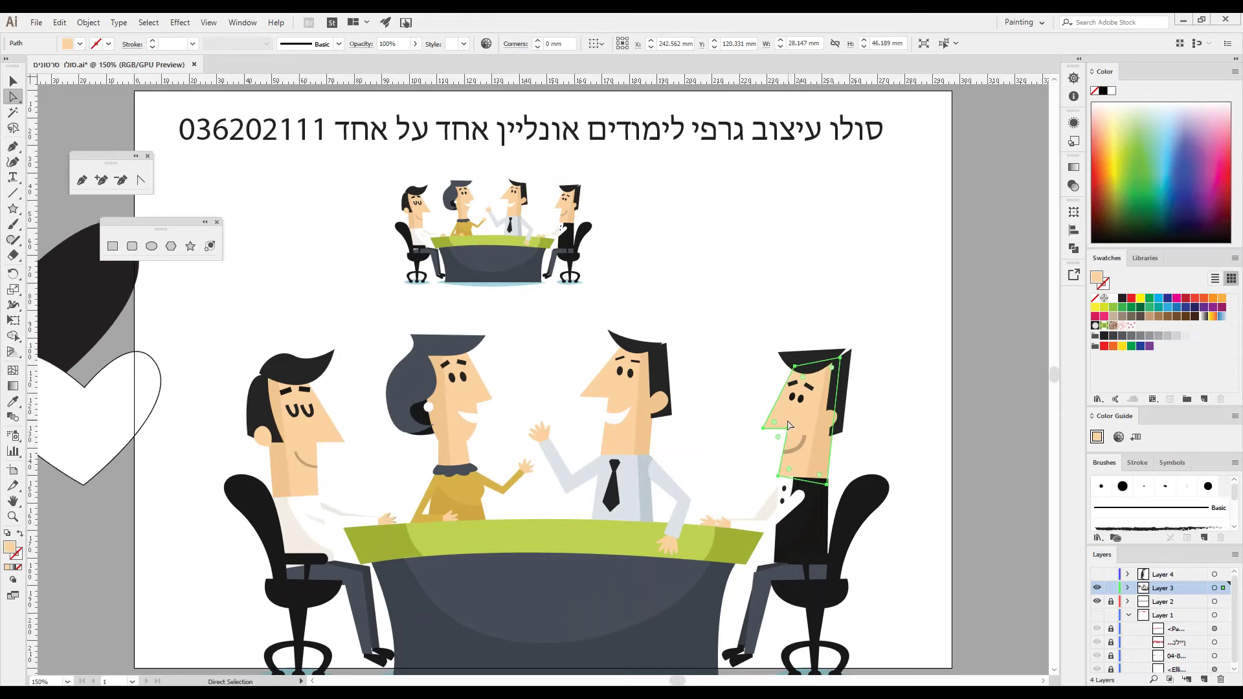
left_click_drag(784, 427, 785, 256)
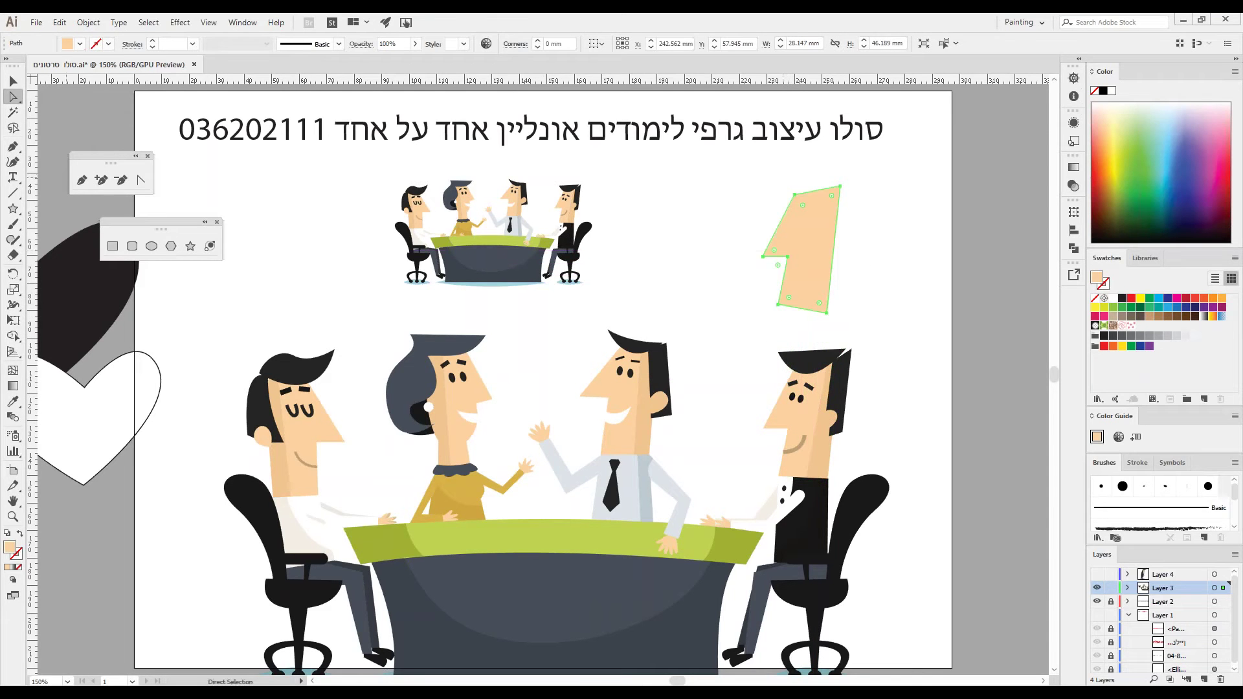
left_click(728, 296)
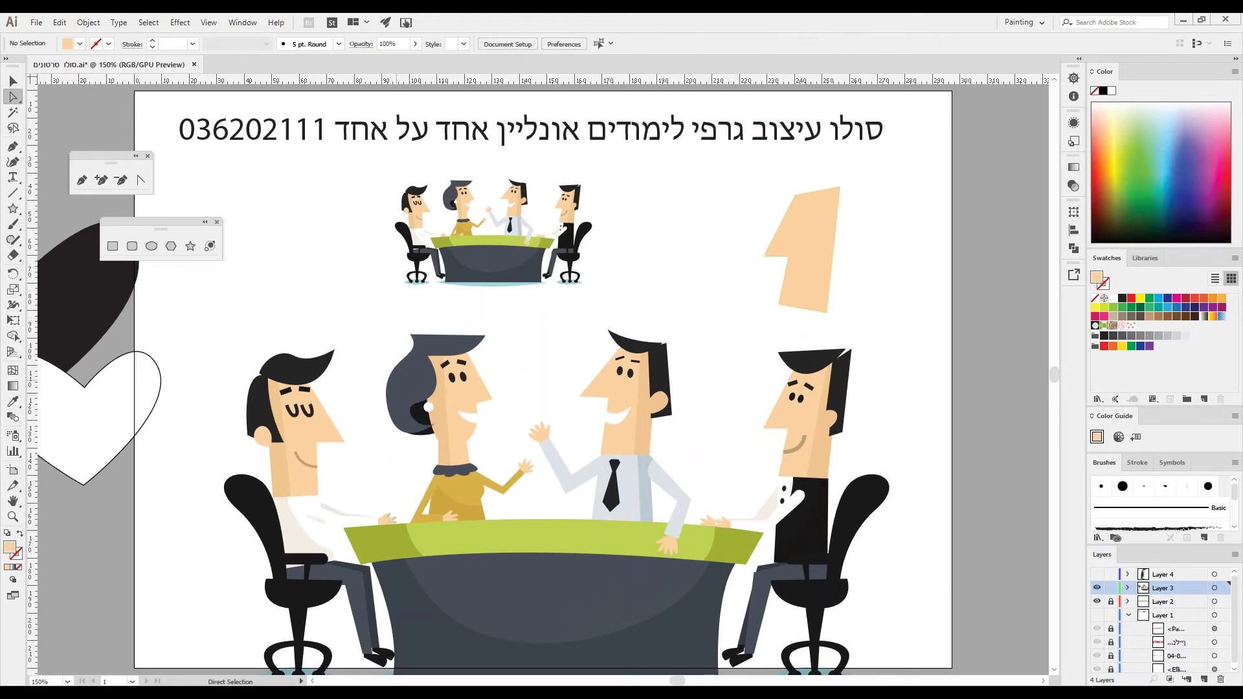
Trace a closed straight-sided outline around the copied face shape with the Pen tool, using no fill and a 1 pt black stroke
left_click(7, 534)
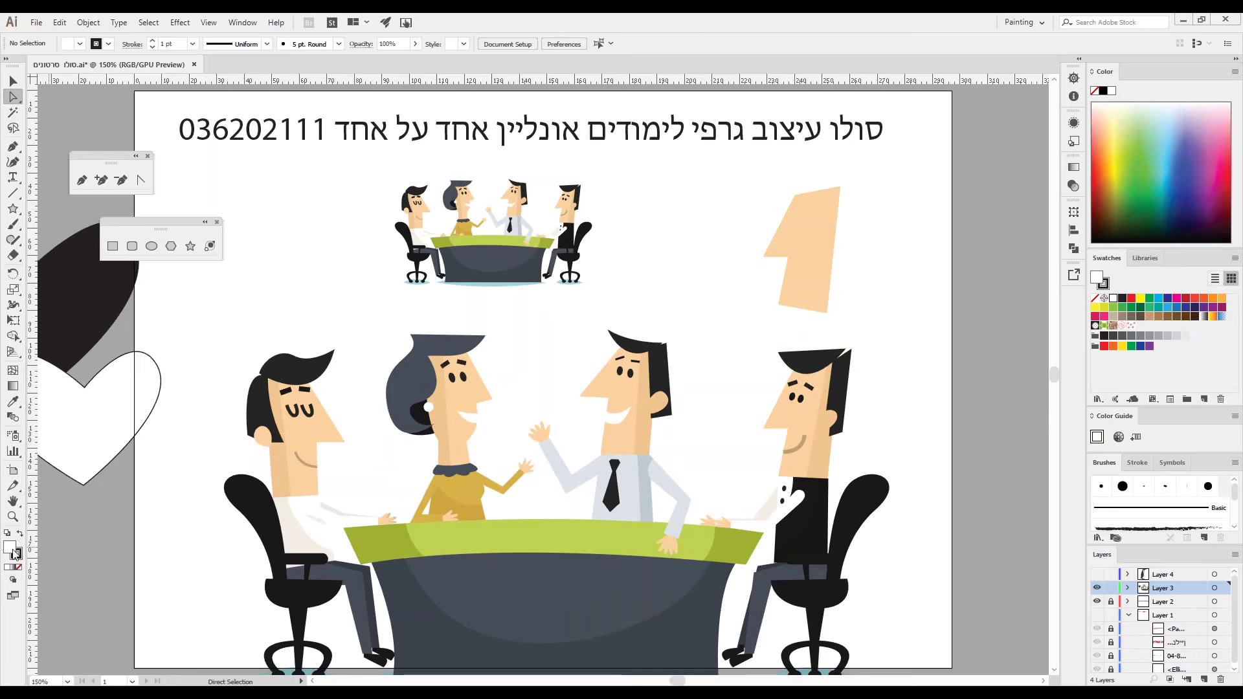
left_click(18, 567)
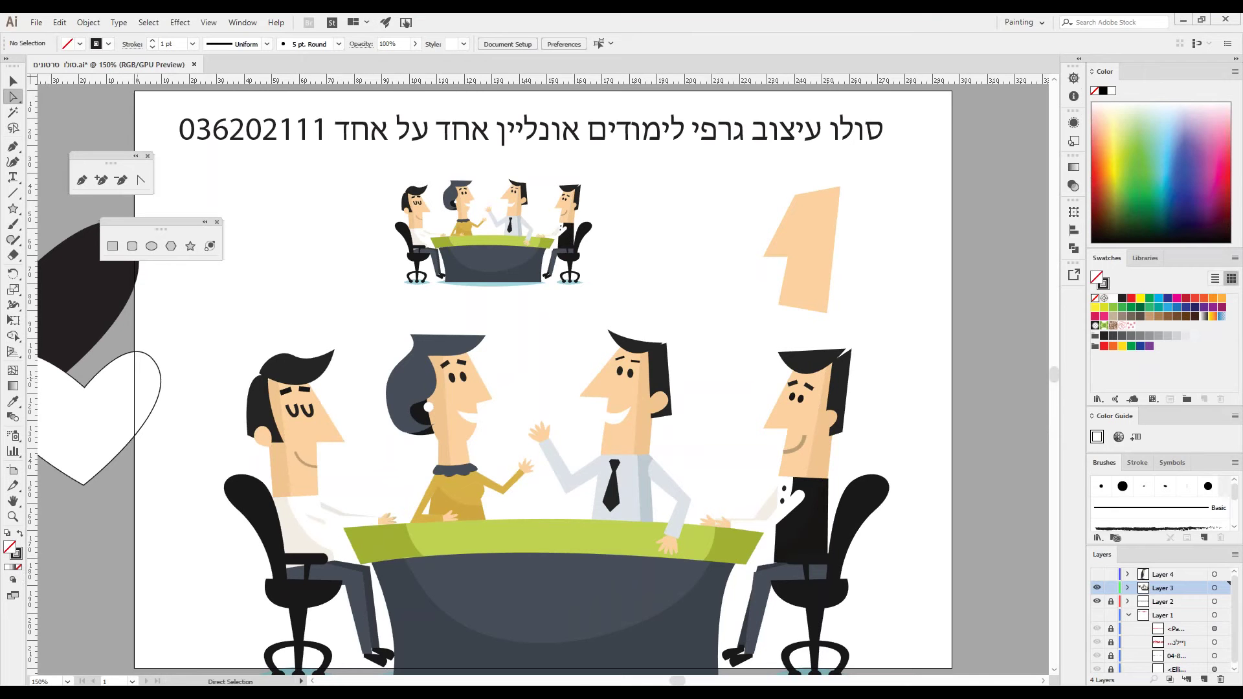
left_click(82, 180)
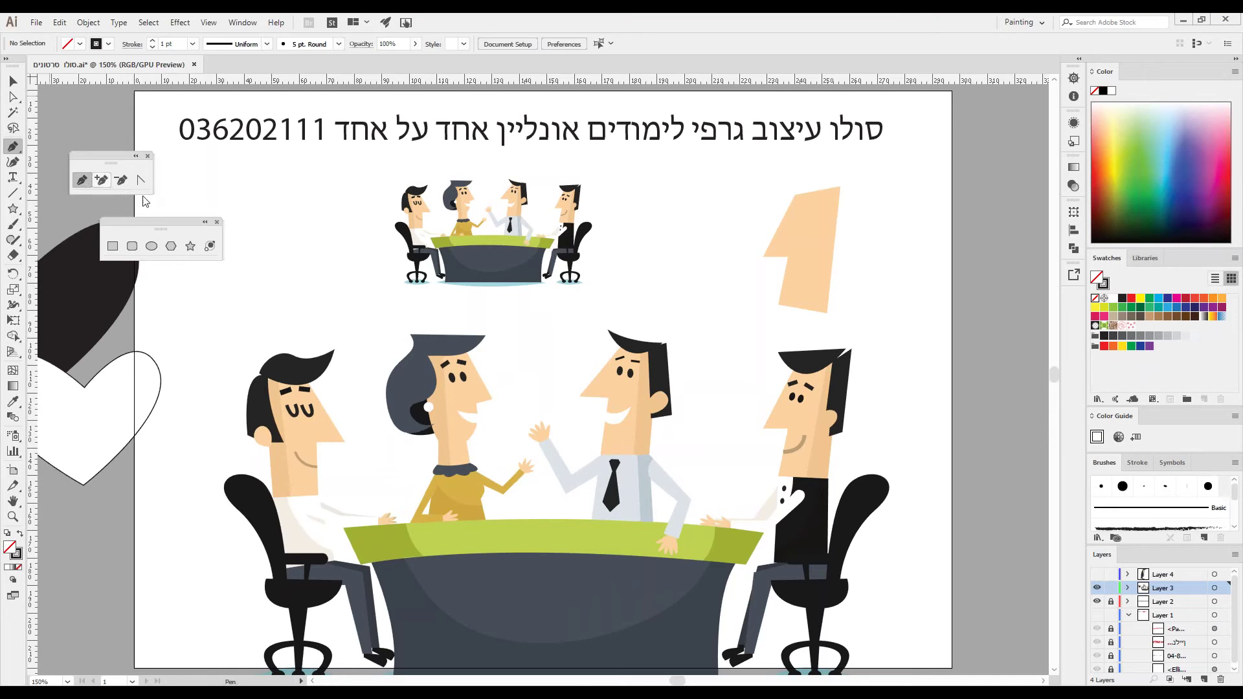
left_click(846, 170)
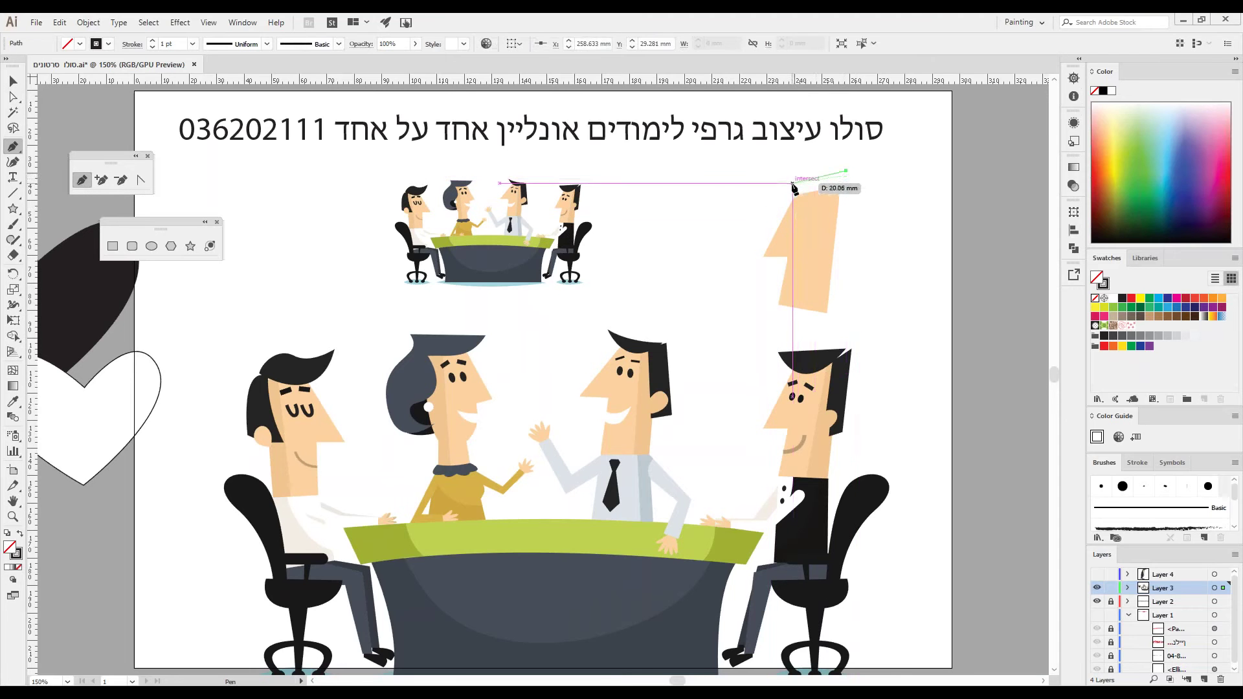
left_click(755, 262)
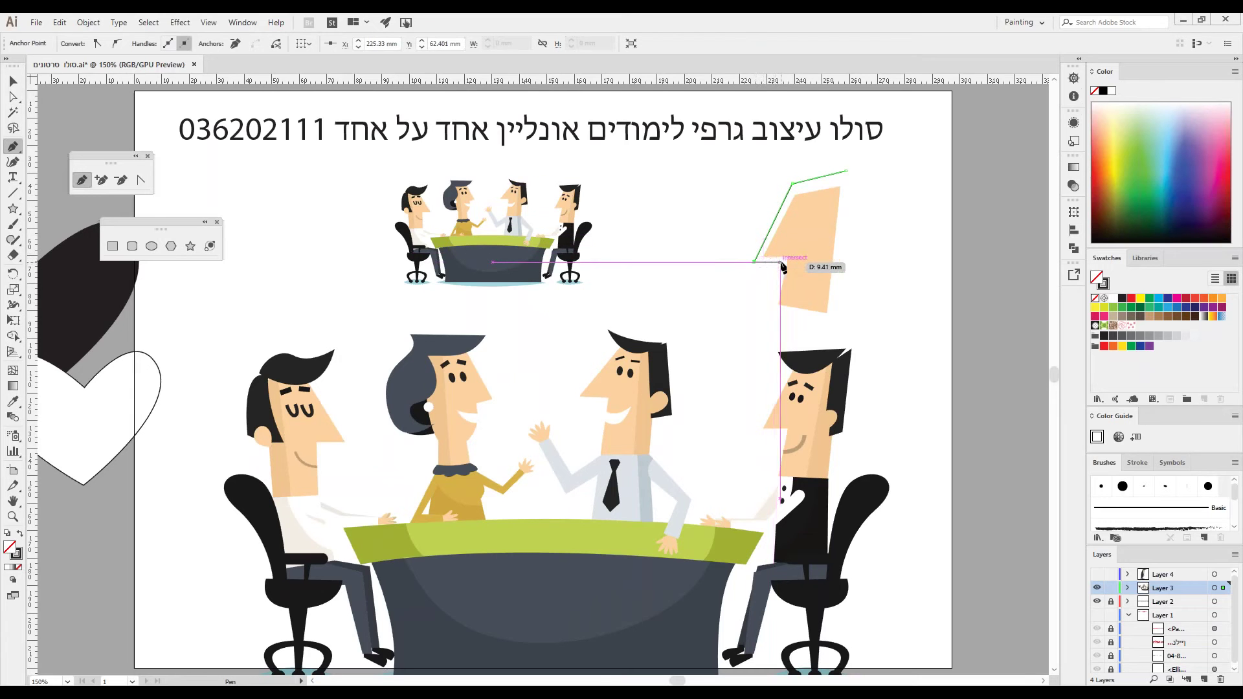
left_click(780, 262)
left_click(767, 306)
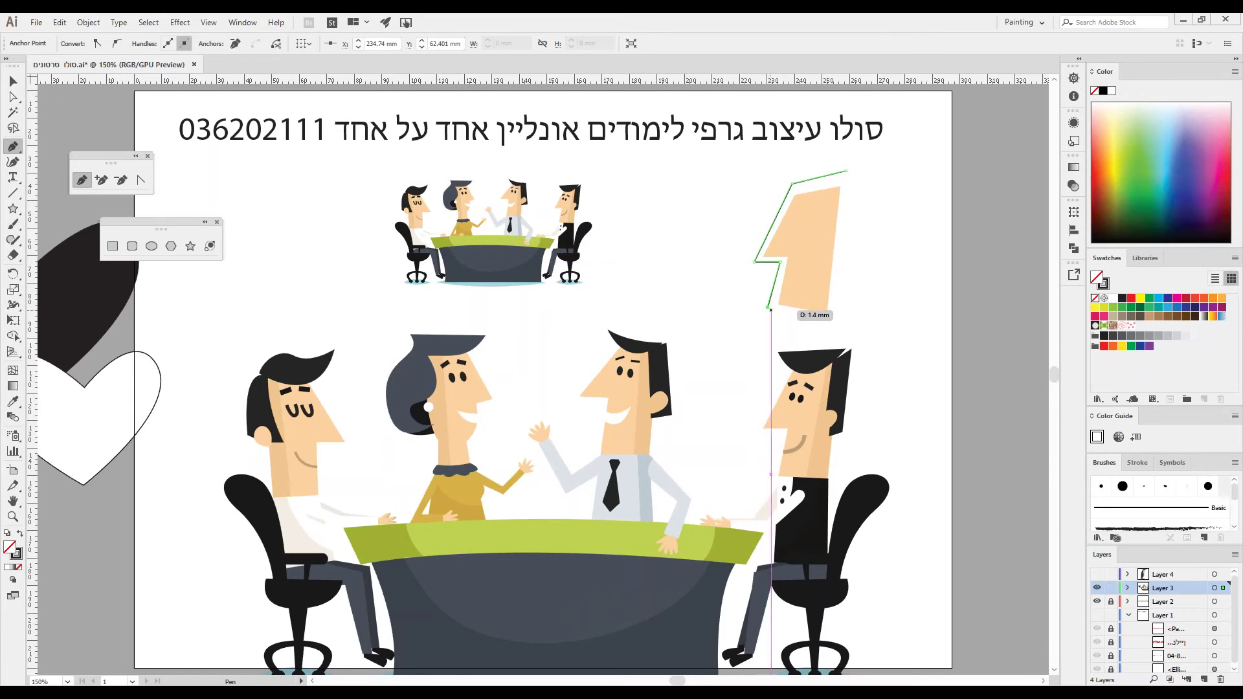
left_click(834, 318)
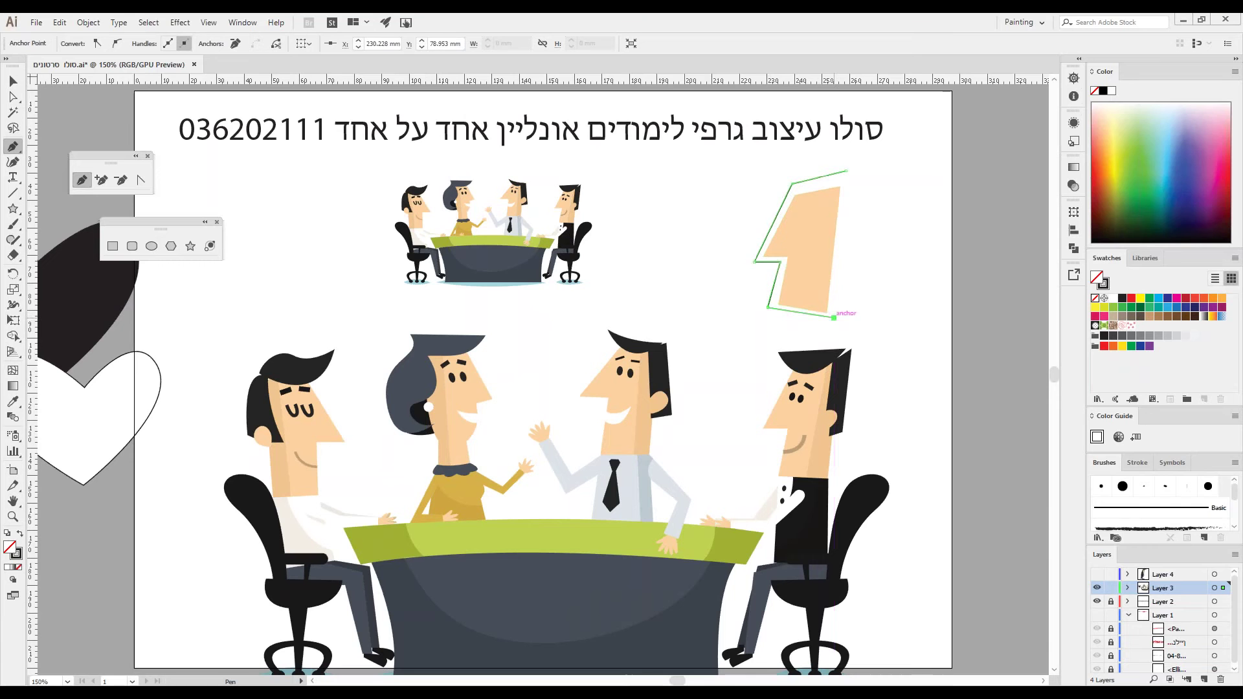
left_click(846, 172)
left_click(13, 83)
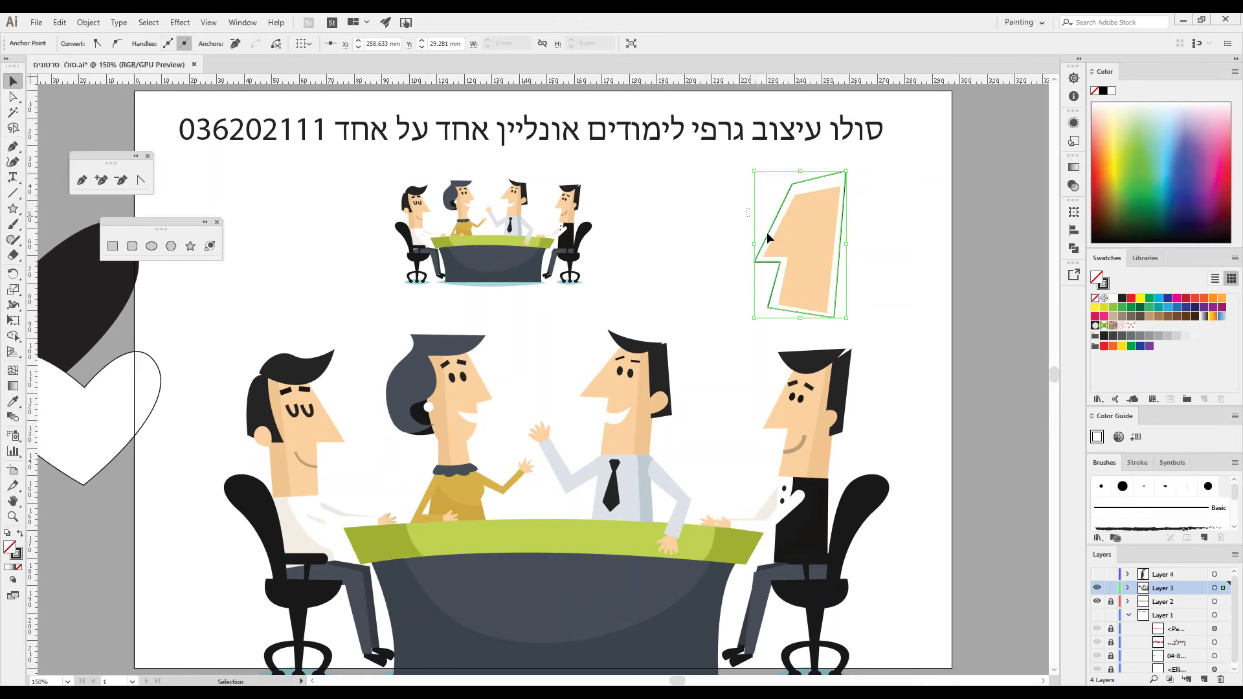
Delete the copied face shape and the straight-sided outline traced around it, including any leftover anchors
key("ctrl+a")
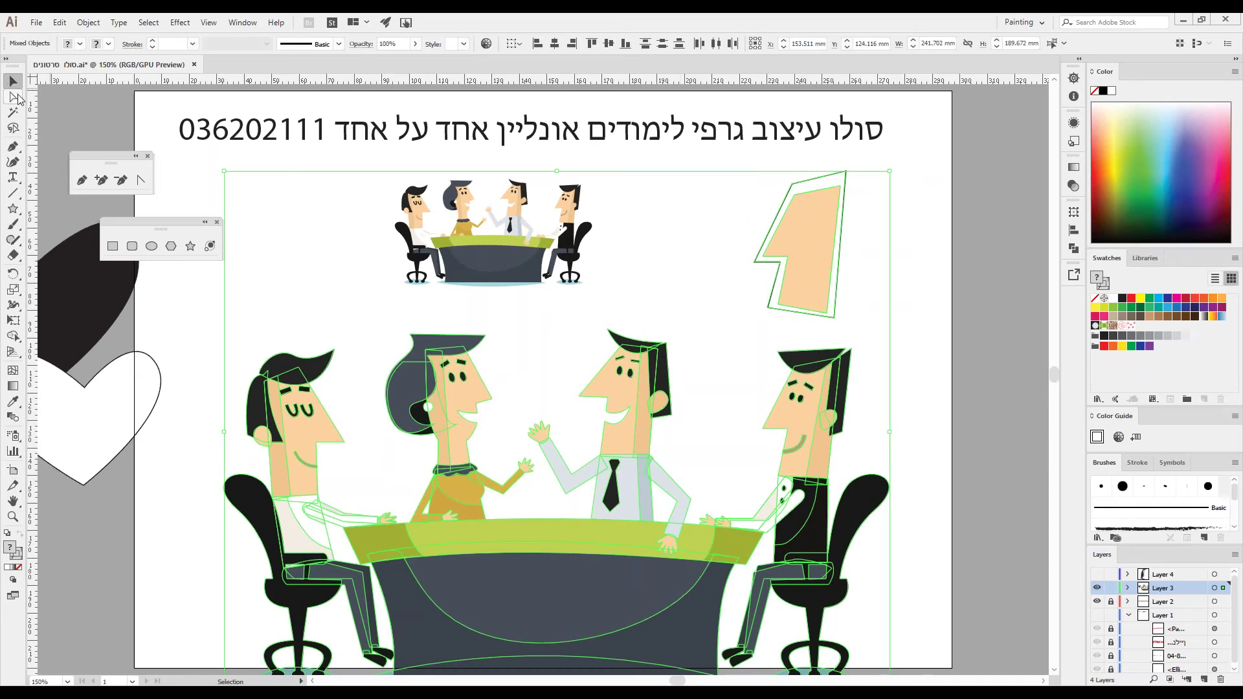
left_click(13, 96)
left_click(794, 279)
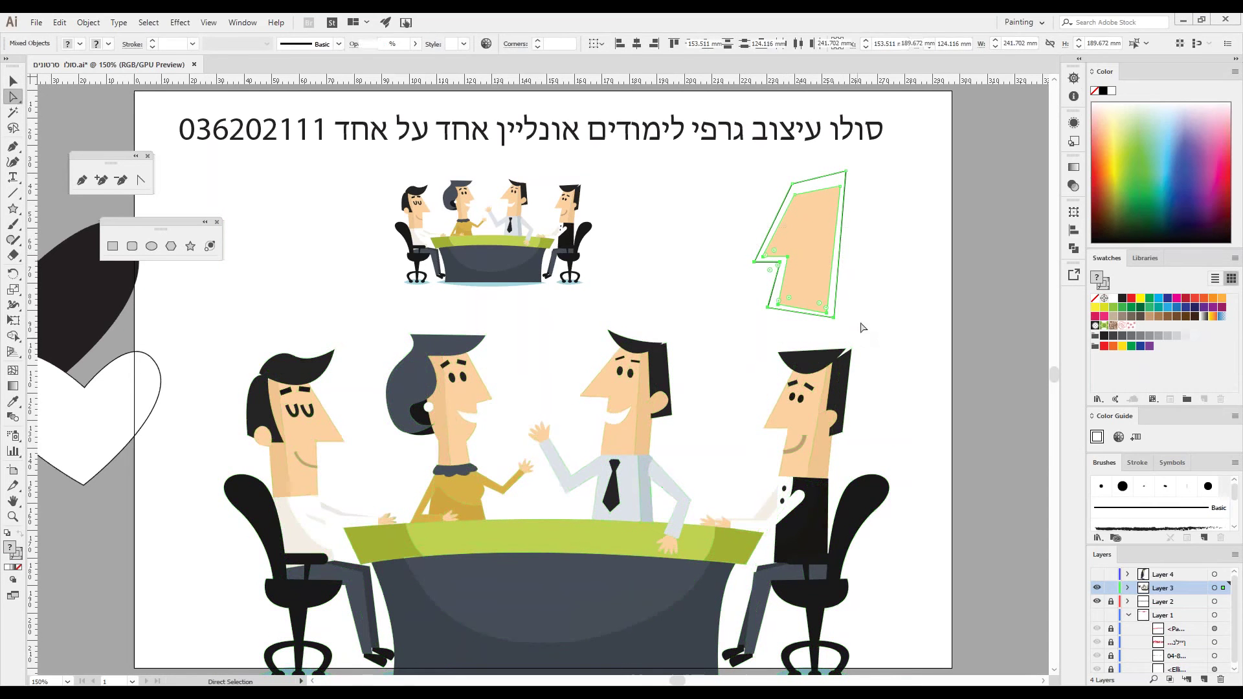
key("Delete")
left_click_drag(769, 157, 886, 237)
key("Delete")
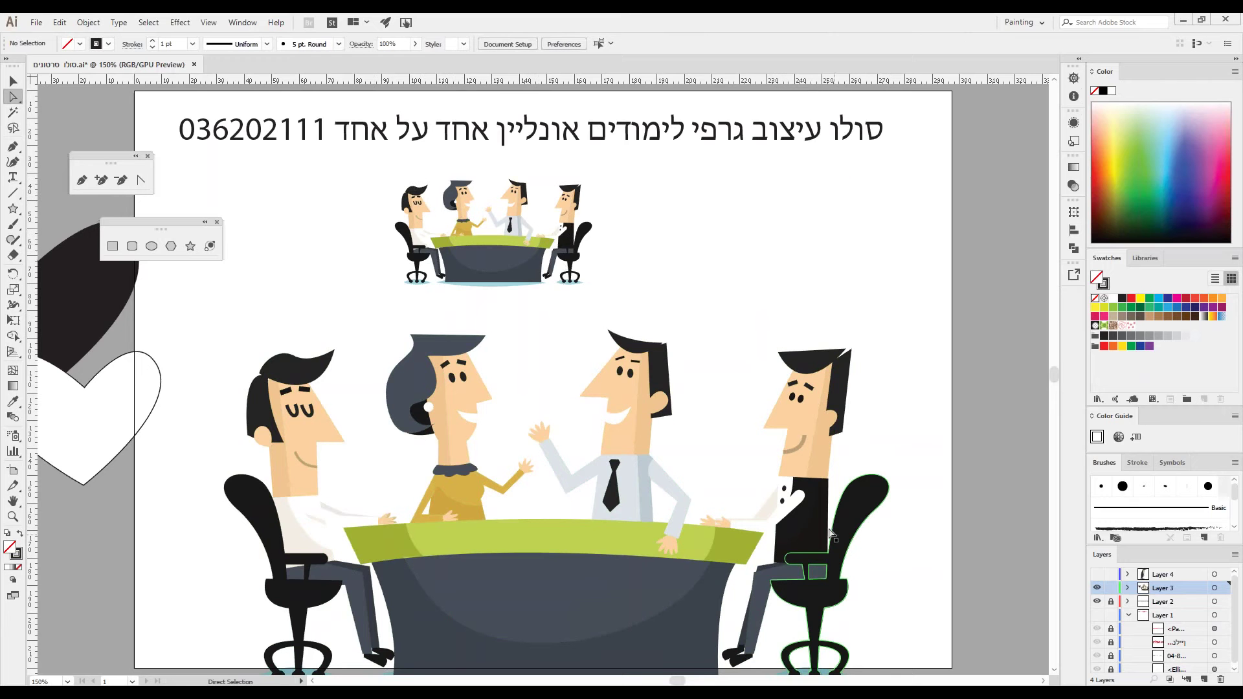
Ungroup the large meeting-table illustration twice to separate it into individually selectable parts
left_click(14, 82)
left_click(792, 504)
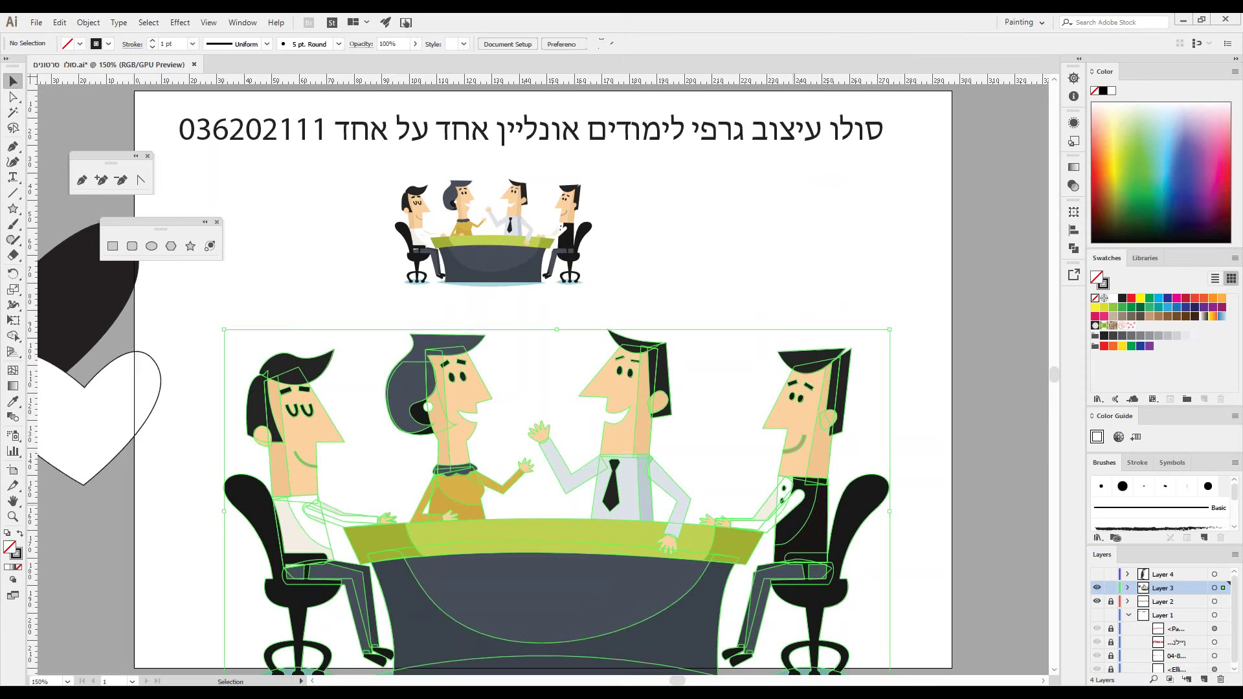
right_click(805, 485)
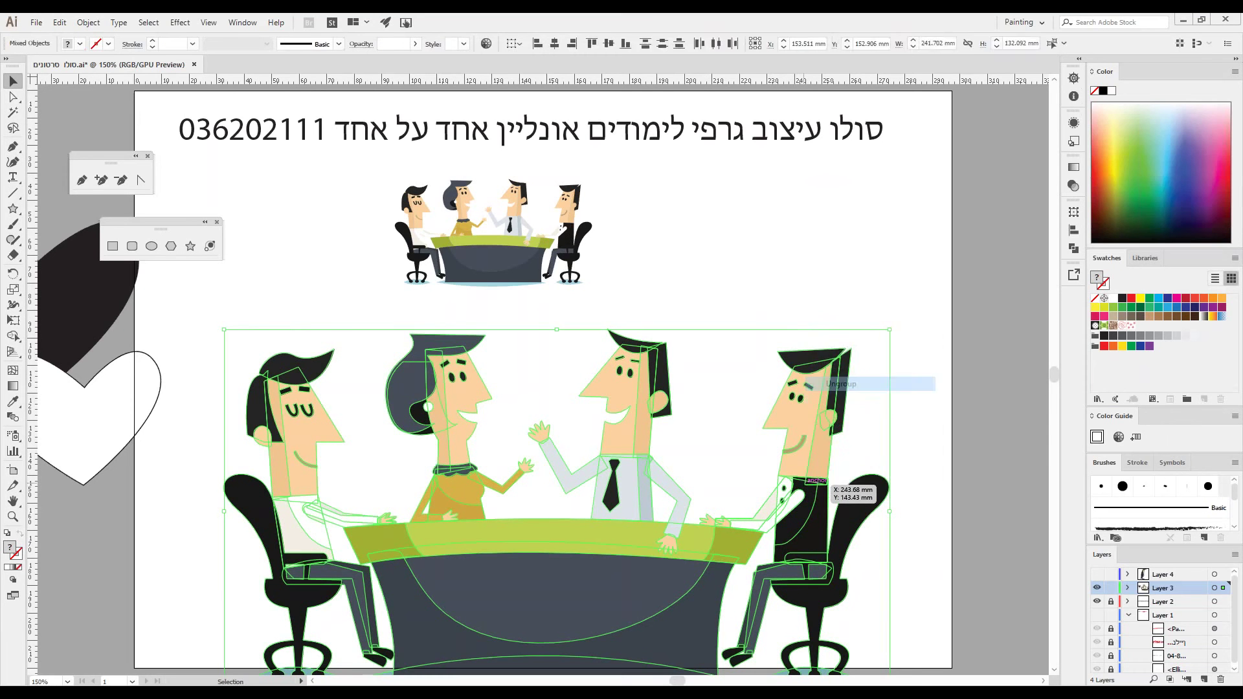
left_click(844, 384)
right_click(806, 442)
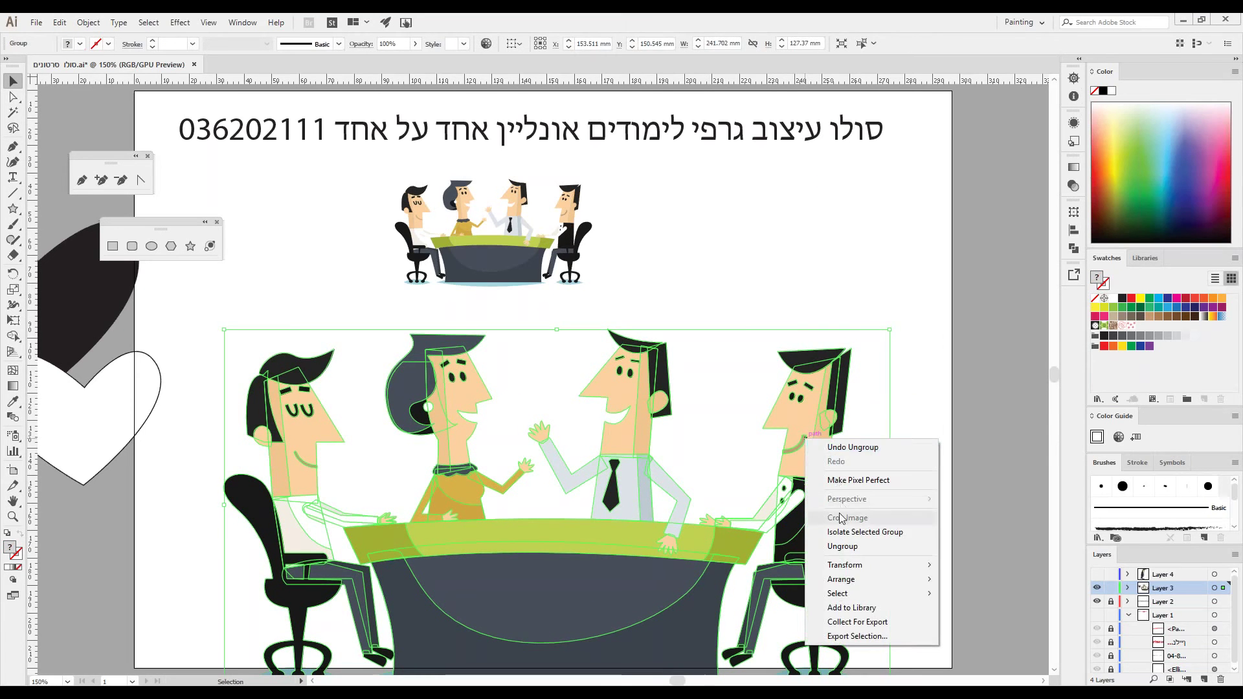
left_click(841, 544)
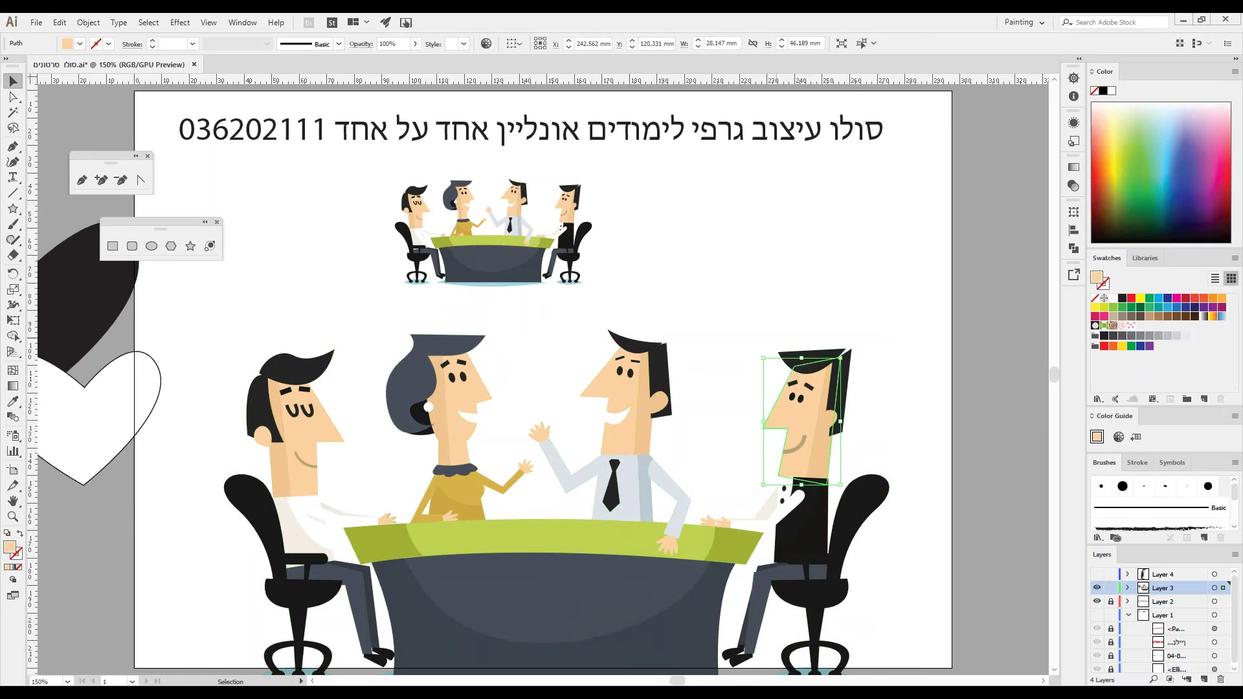
Select all parts of the rightmost man's head and place a copy in the blank area above him
left_click(844, 461)
left_click(827, 455, "shift")
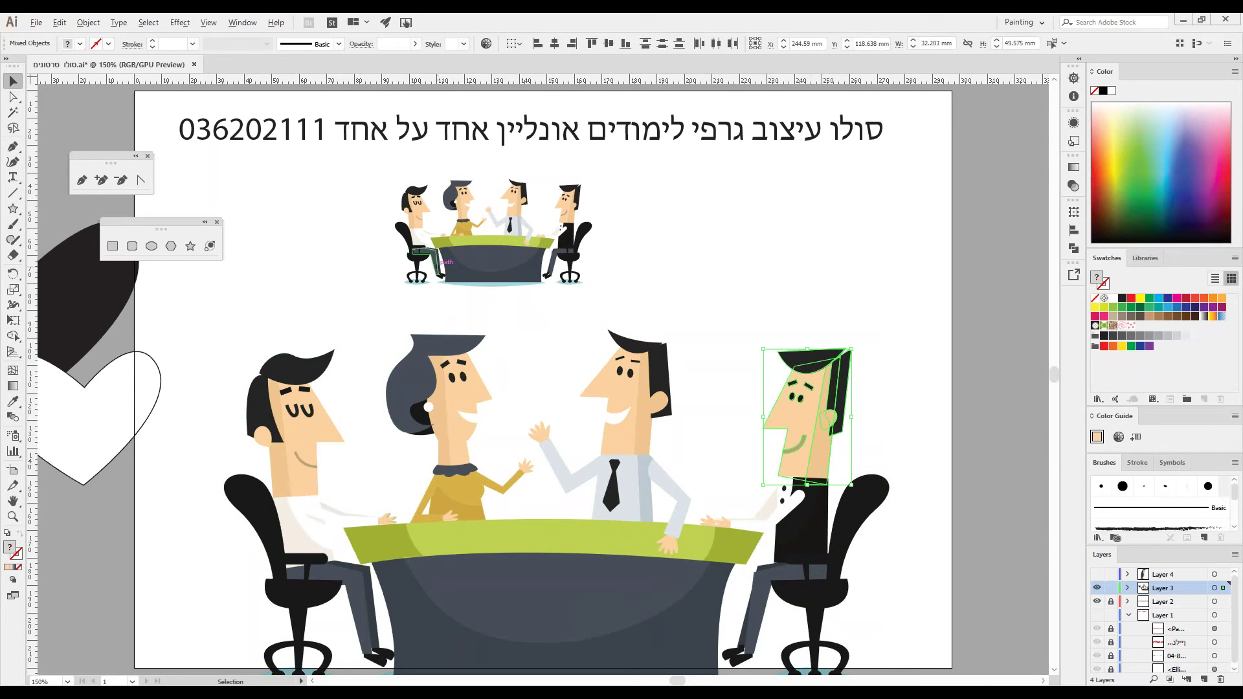
left_click_drag(811, 464, 838, 274)
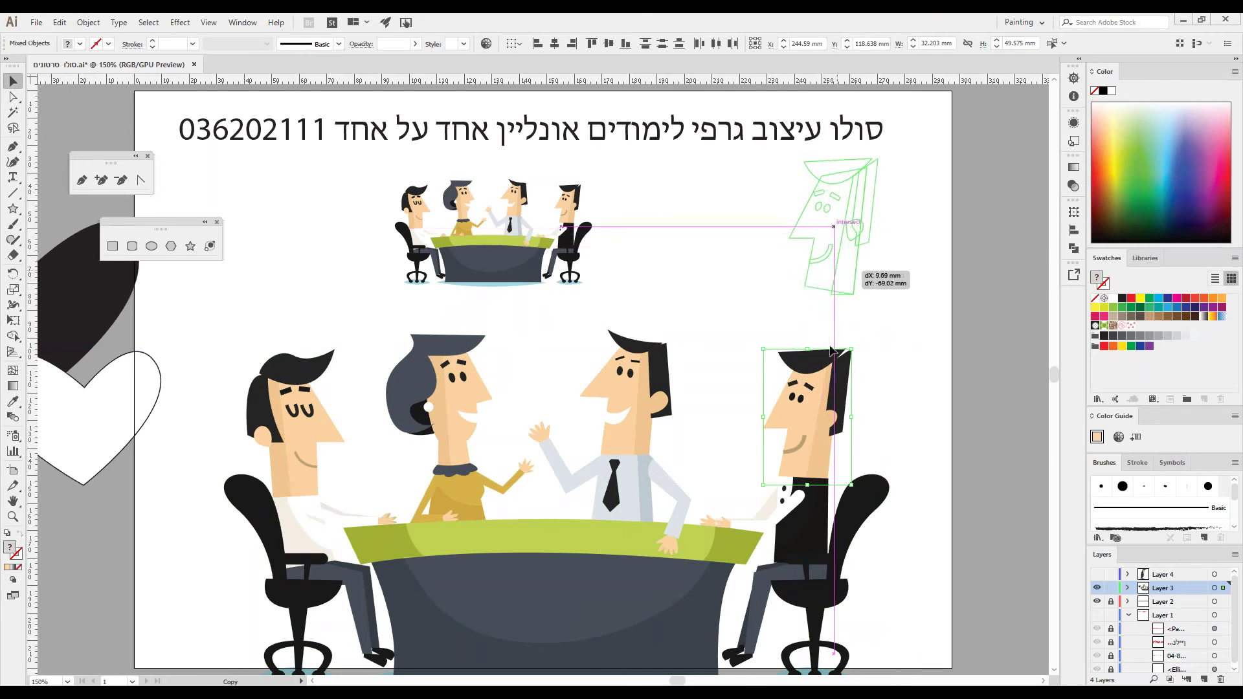
Round the nose tip and the chin of the copied head by converting their corner anchors to smooth curves
left_click(12, 516)
left_click(844, 271)
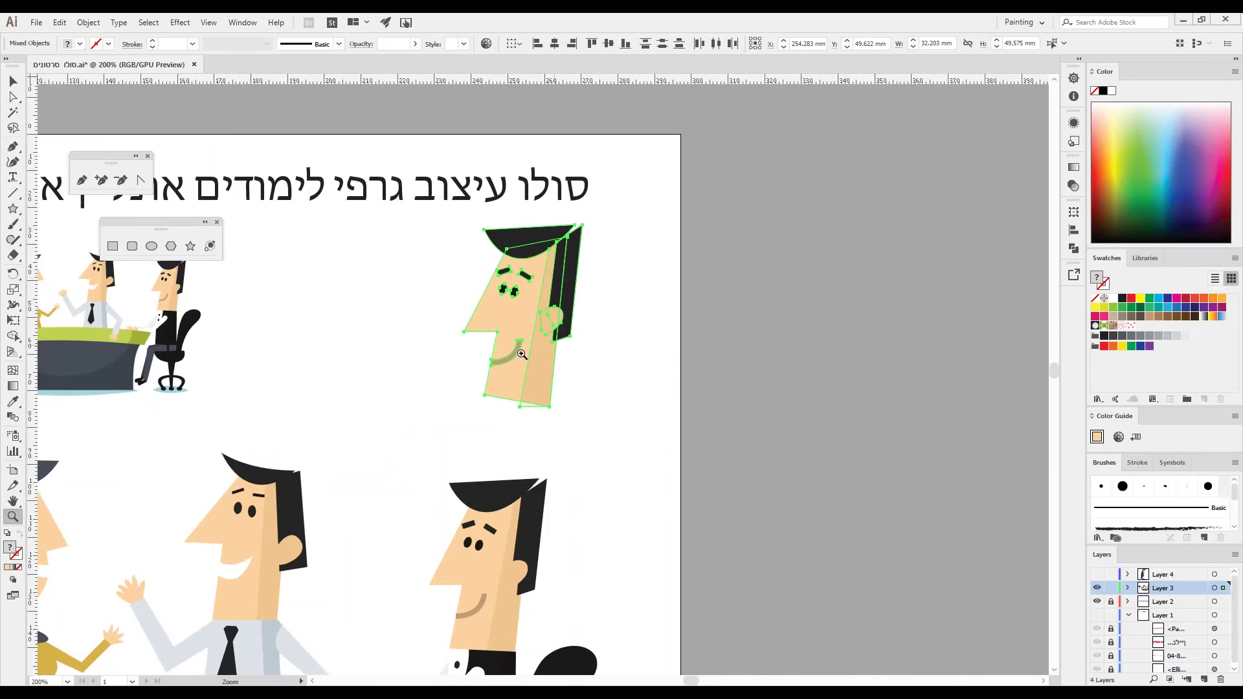
left_click(505, 355)
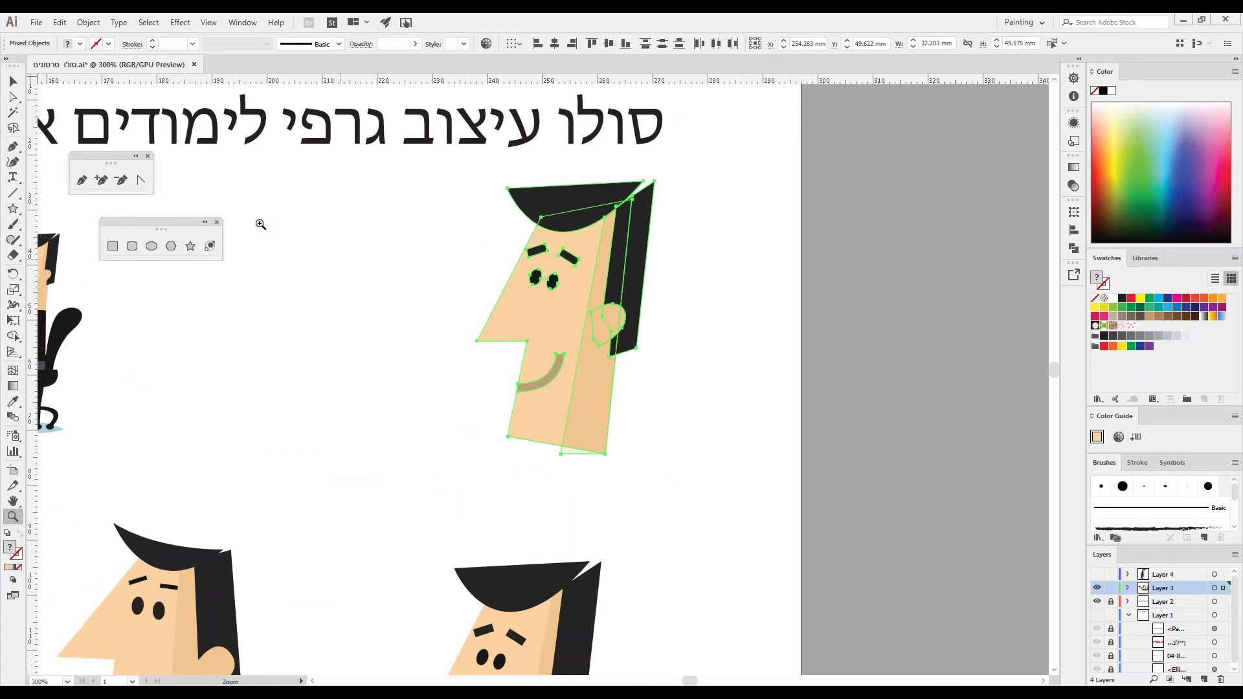
left_click(141, 181)
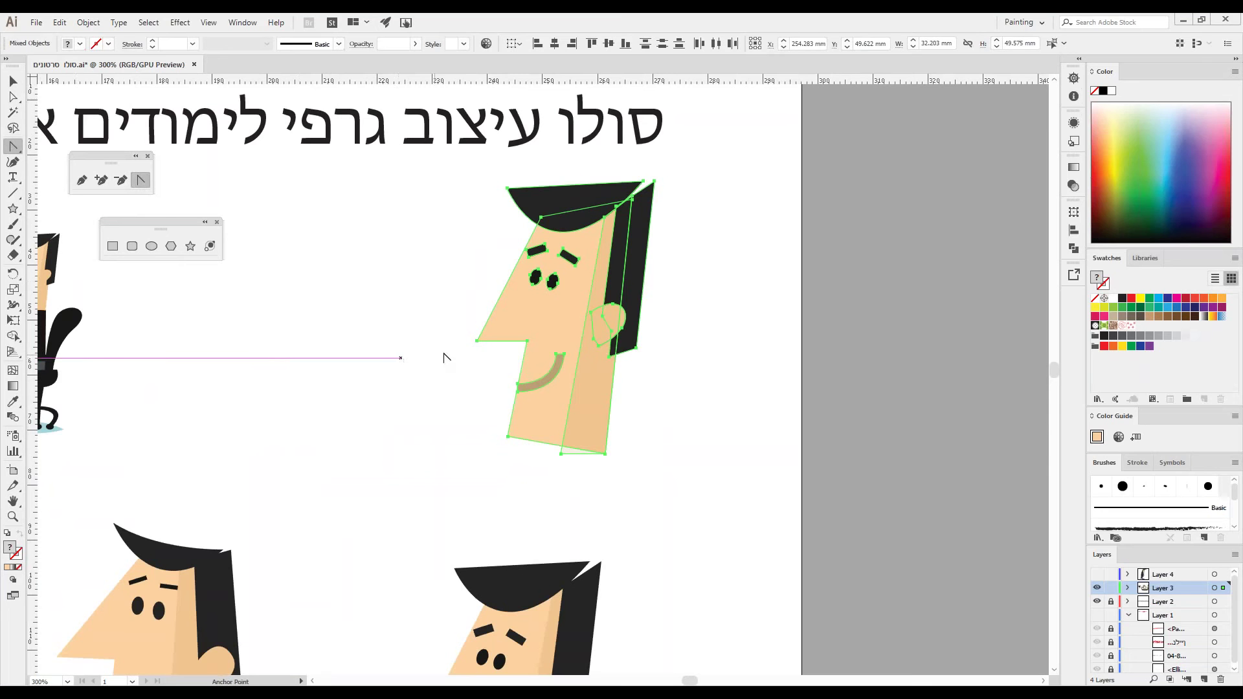
left_click(474, 342)
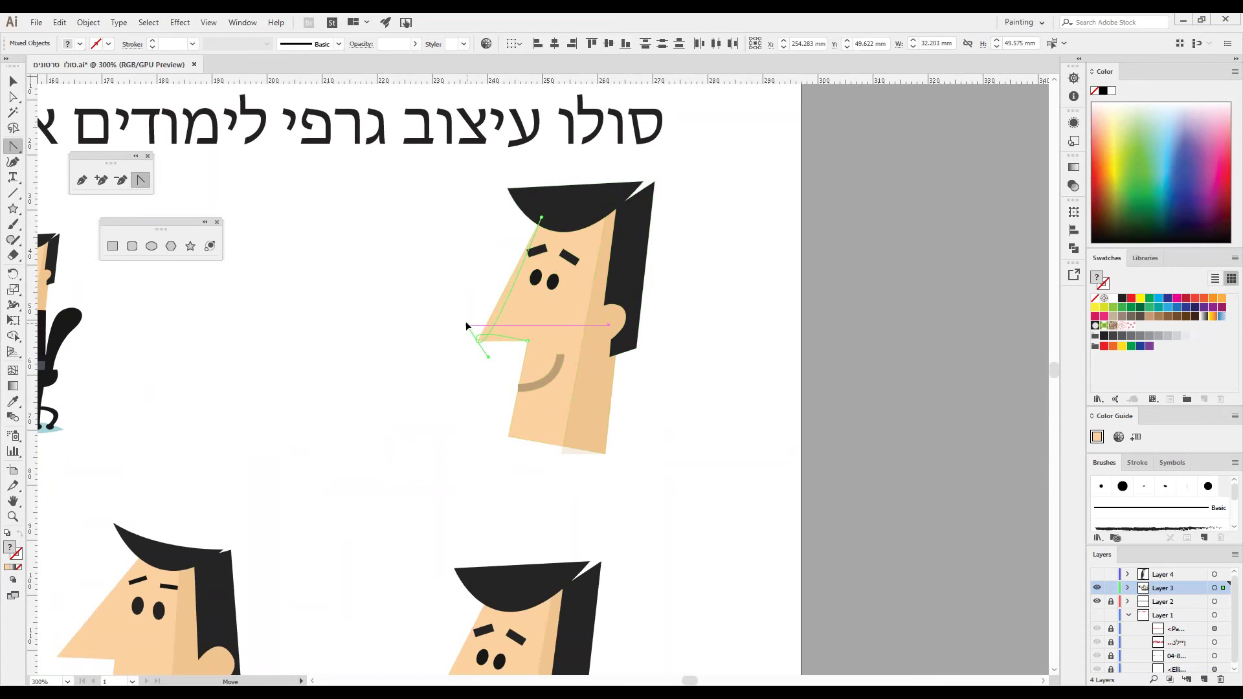
left_click_drag(472, 345, 489, 353)
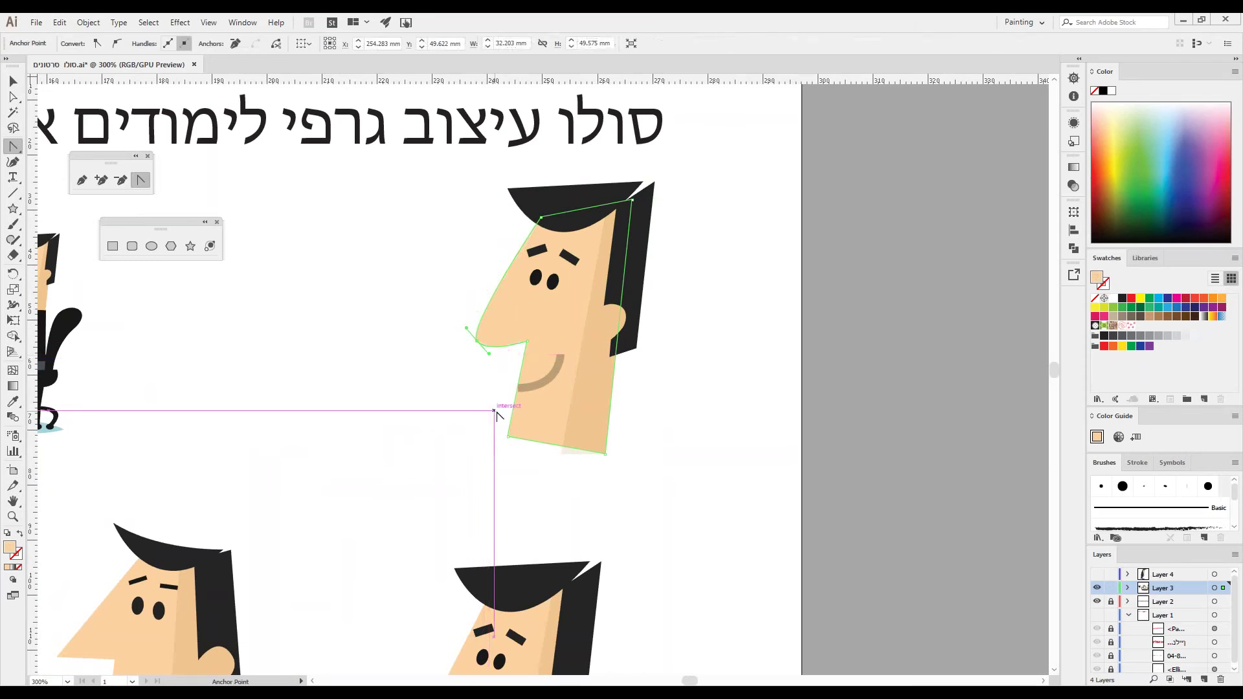
left_click_drag(507, 441, 494, 424)
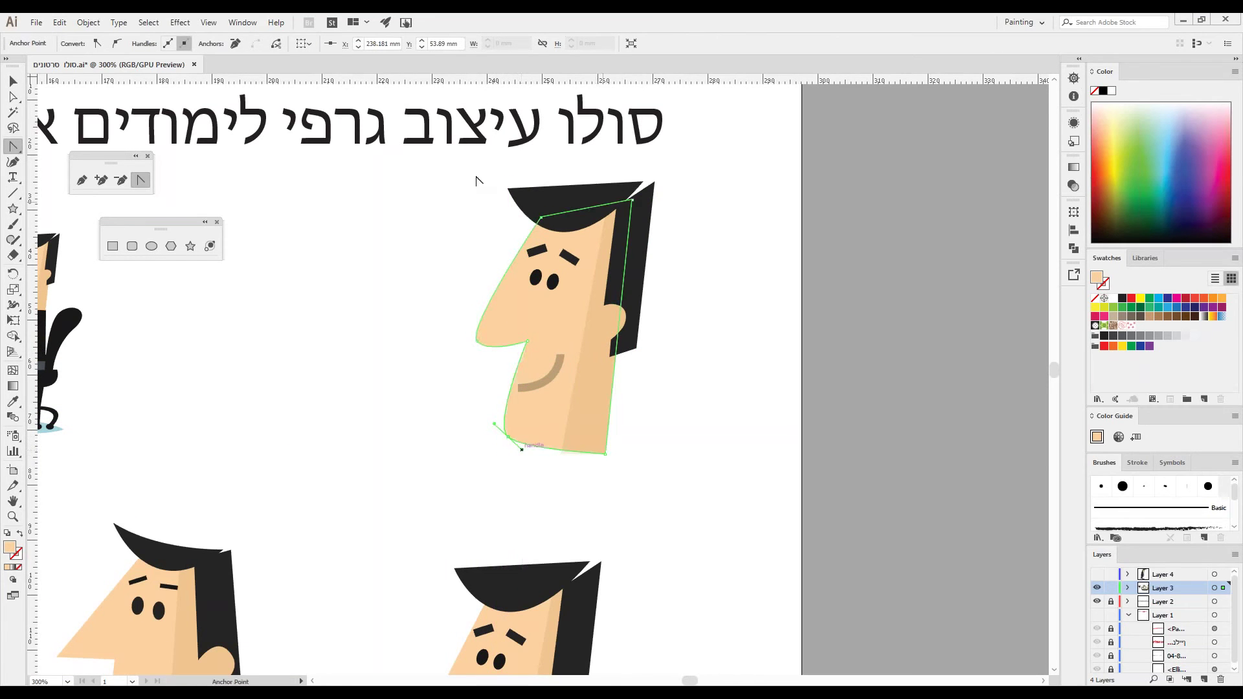
Try the default white fill and black stroke on every part of the copied head, undo it and deselect
left_click(14, 97)
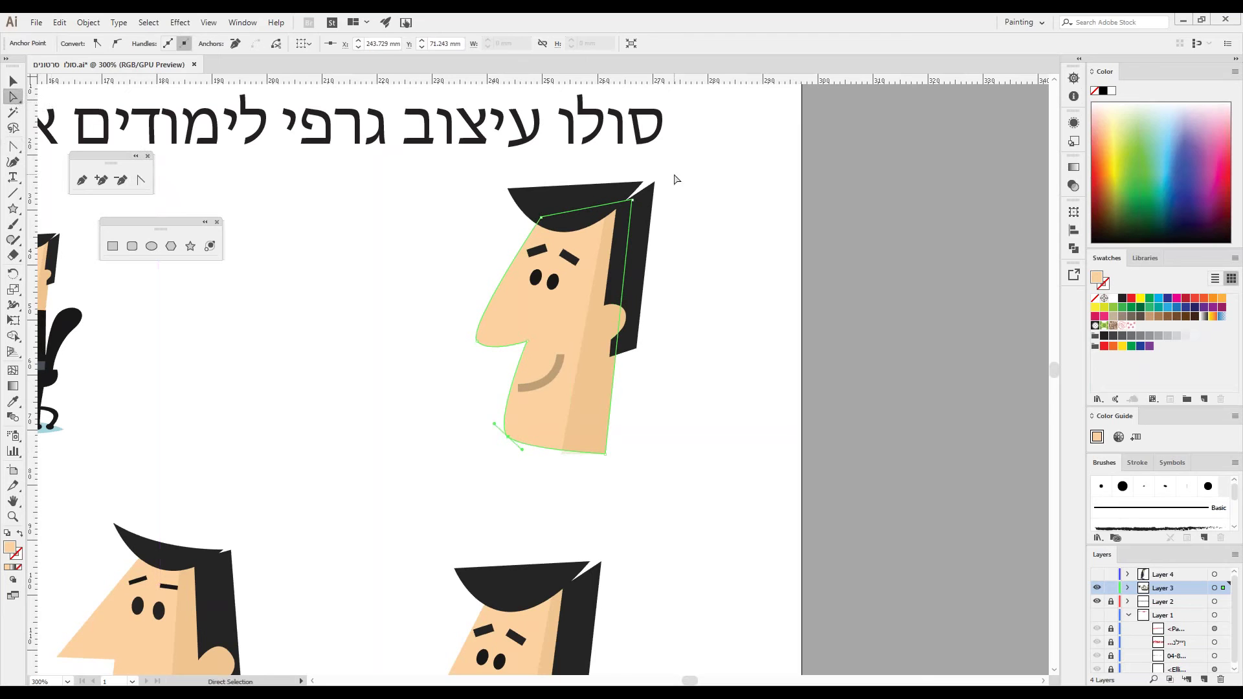
left_click_drag(671, 173, 648, 193)
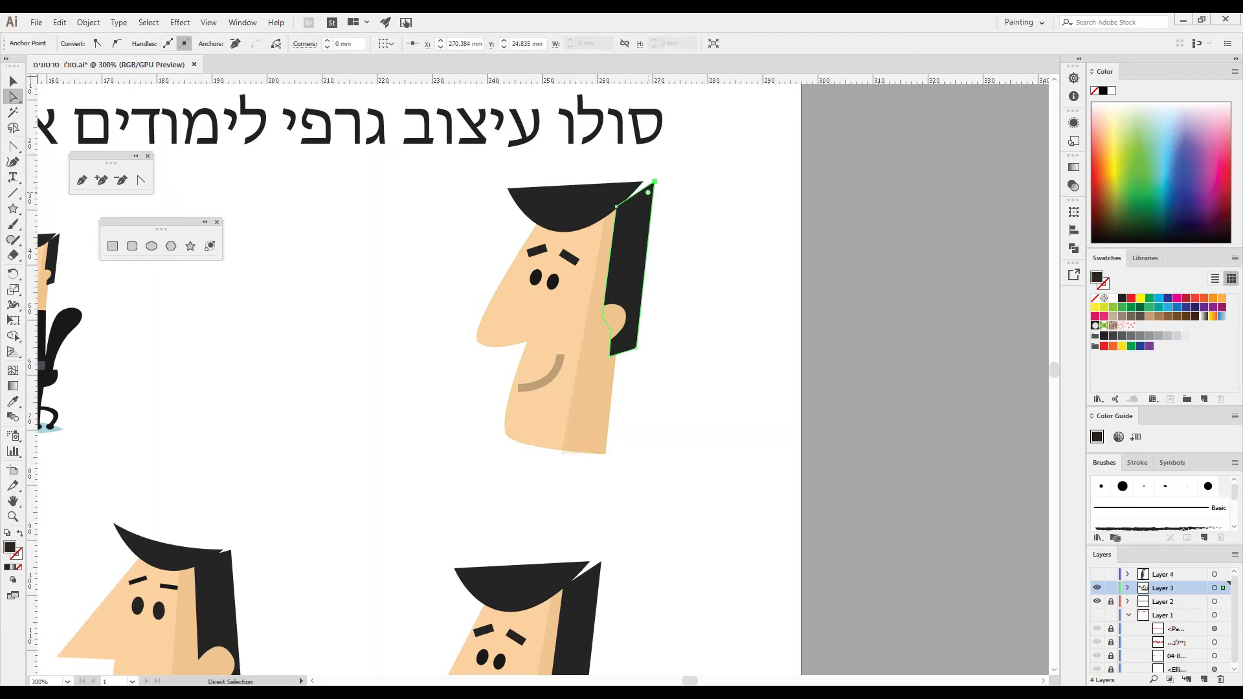
left_click_drag(457, 161, 661, 482)
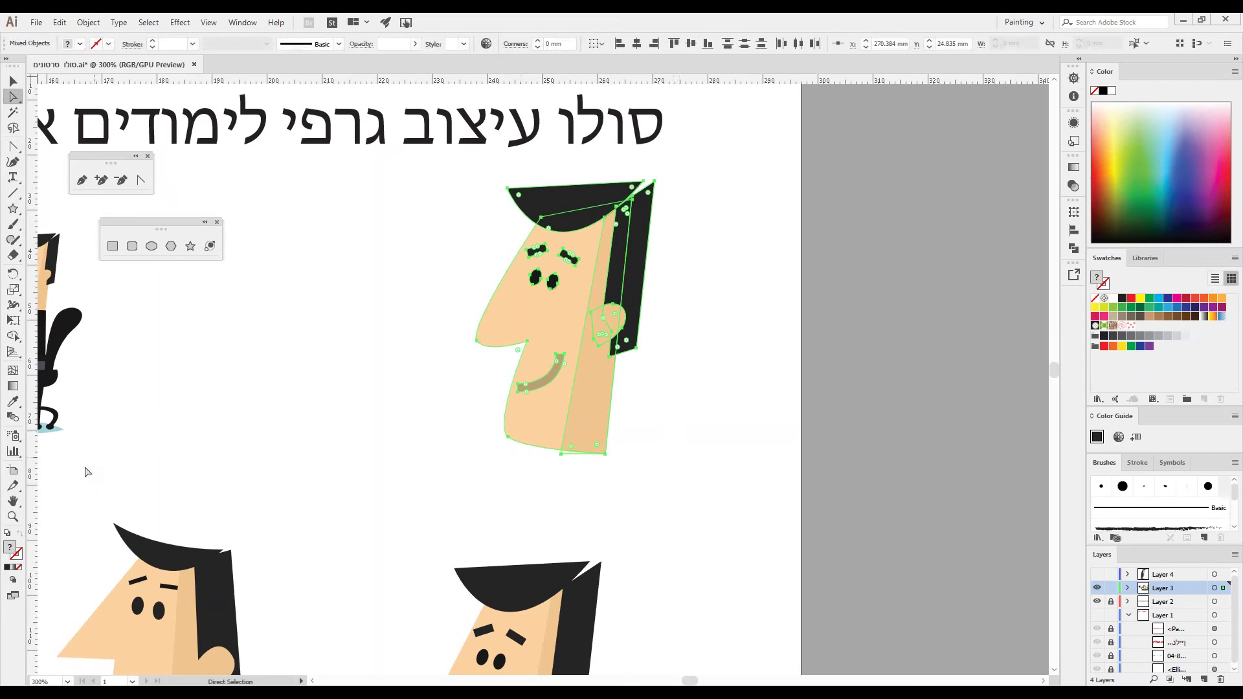
left_click(8, 534)
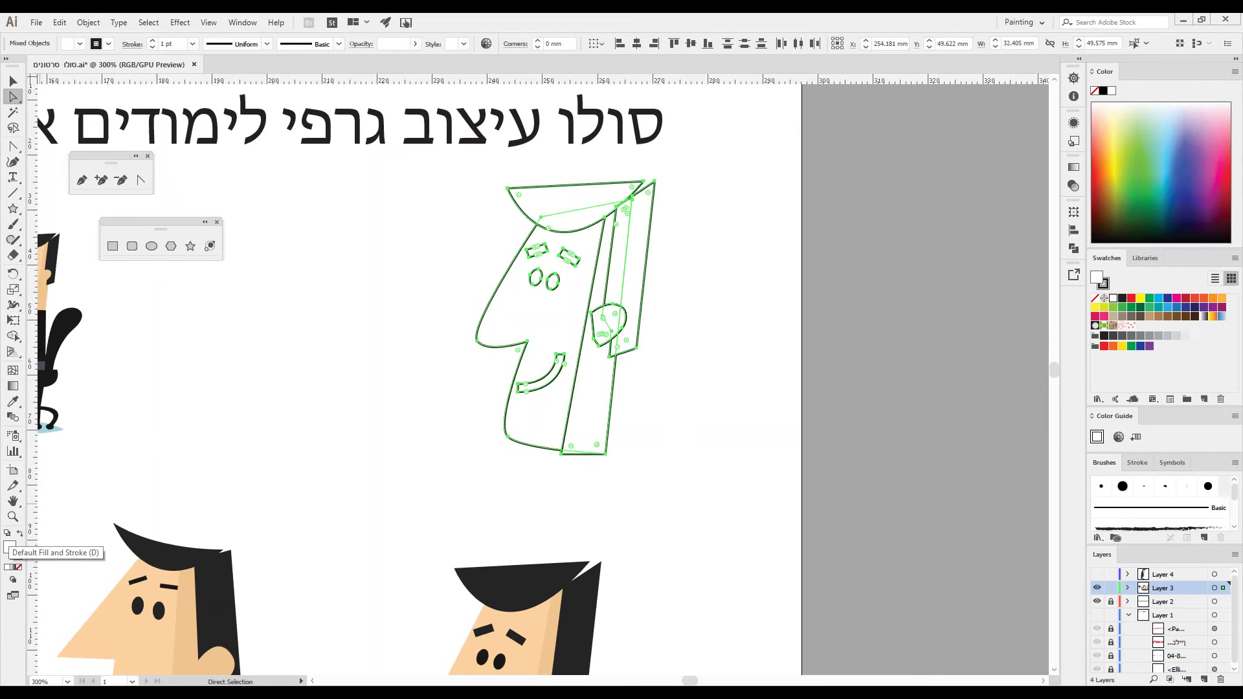
left_click(344, 358)
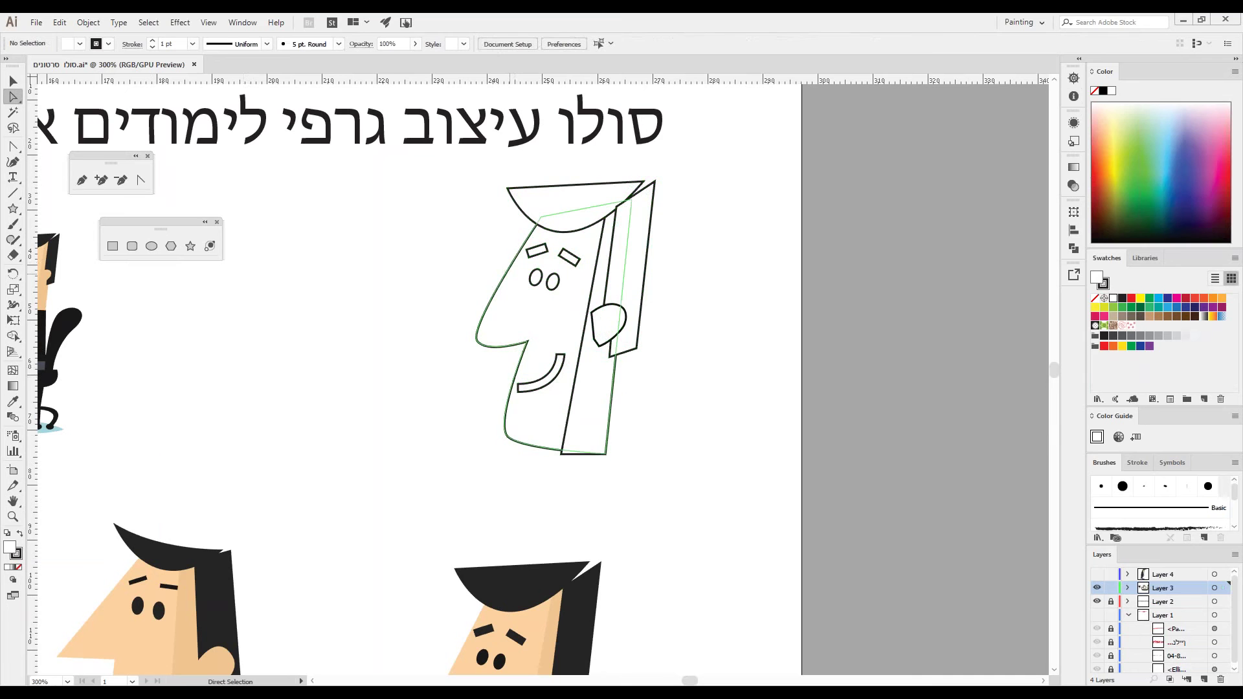
key("ctrl+z")
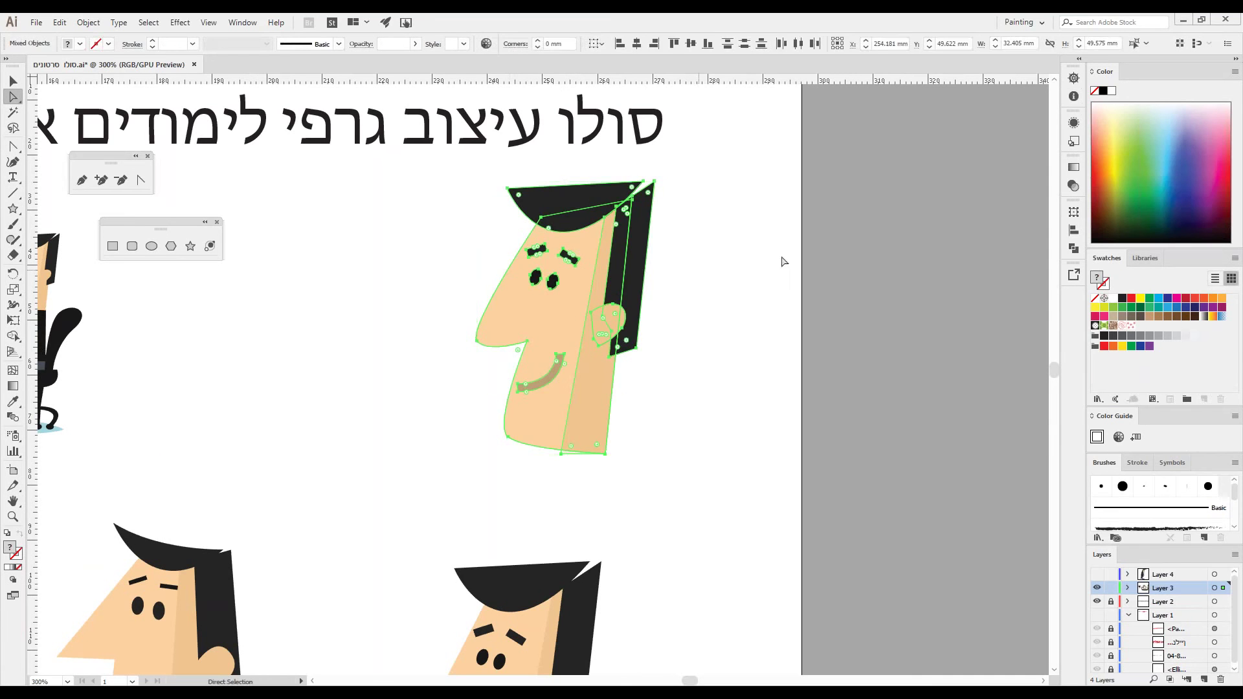
left_click(761, 235)
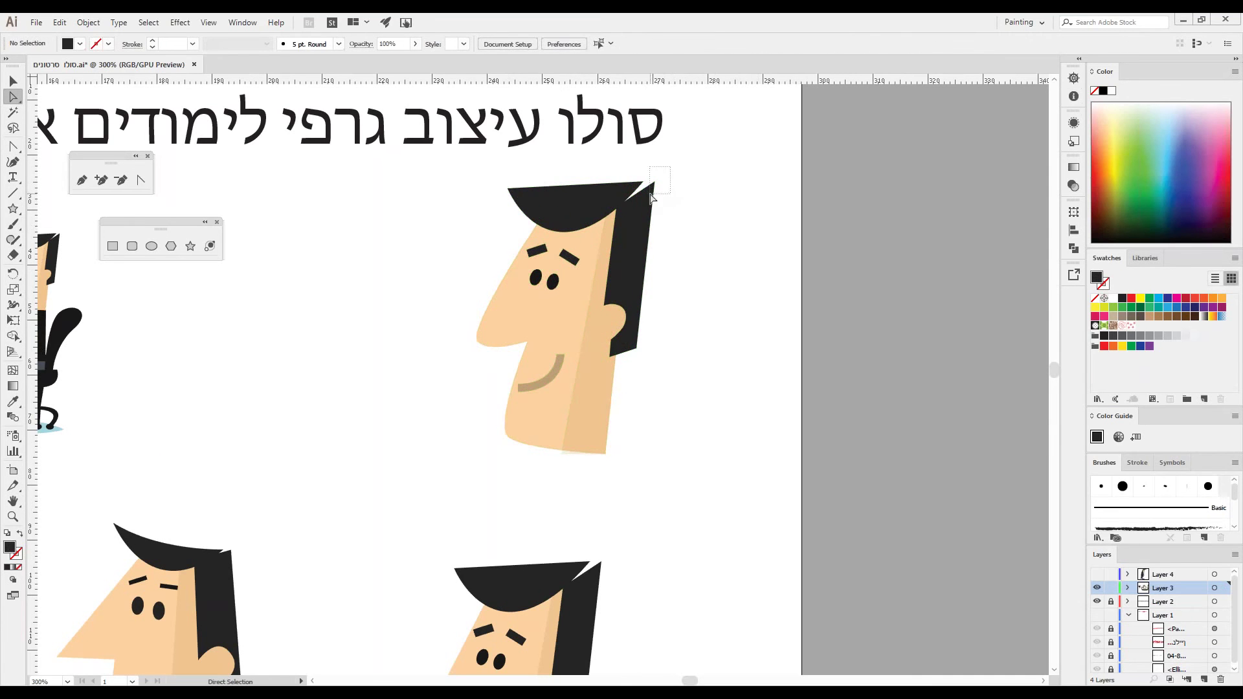
Close the notch in the copied head's hair by moving the back piece's top anchor onto the front piece's corner
left_click(653, 188)
left_click_drag(655, 186, 644, 184)
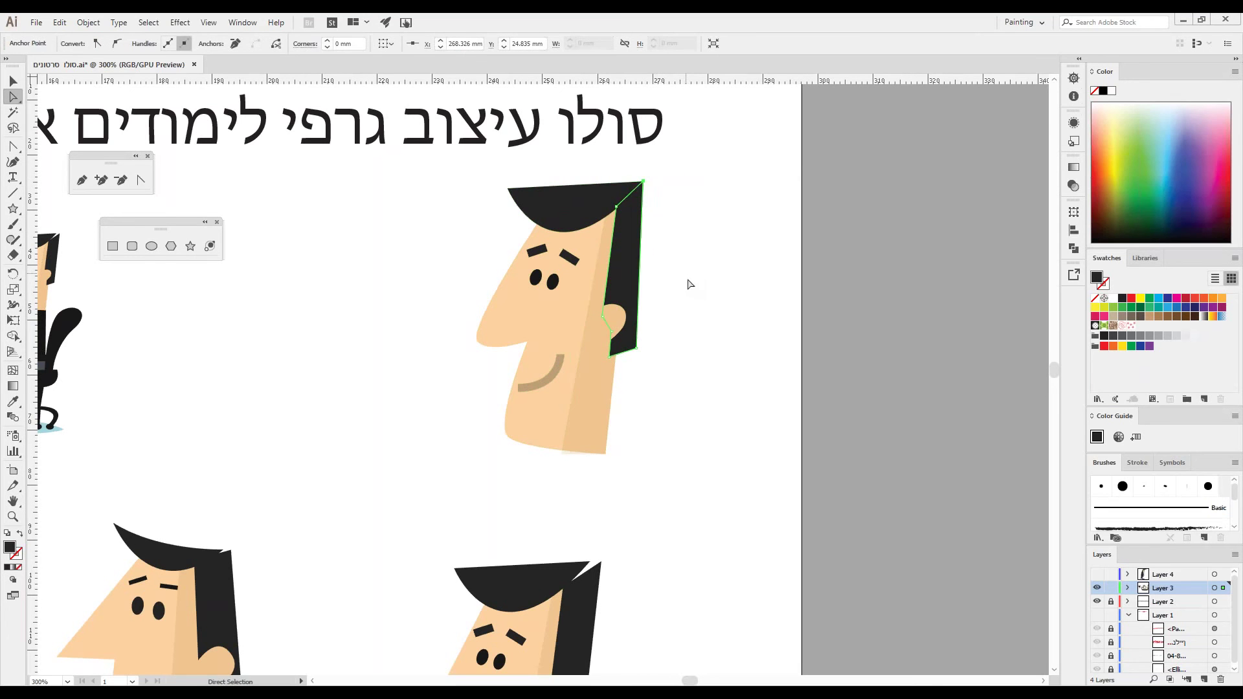
left_click(683, 366)
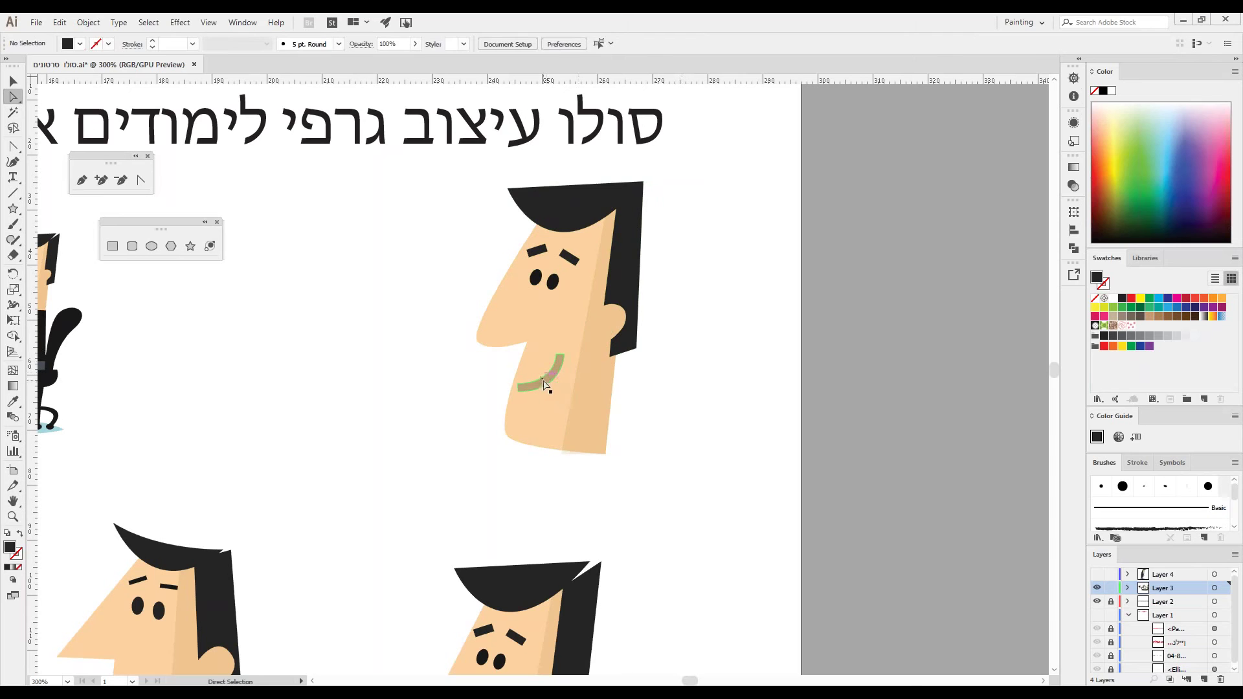
Taper the upper end of the smile to a point and pull the neck's lower back corner up and inward
left_click(546, 385)
left_click(556, 354)
left_click_drag(557, 354, 561, 357)
left_click(579, 388)
left_click_drag(605, 454, 591, 439)
left_click(688, 376)
Lengthen the back hair piece to about 60 mm tall by moving its two bottom anchors down together
left_click(637, 350)
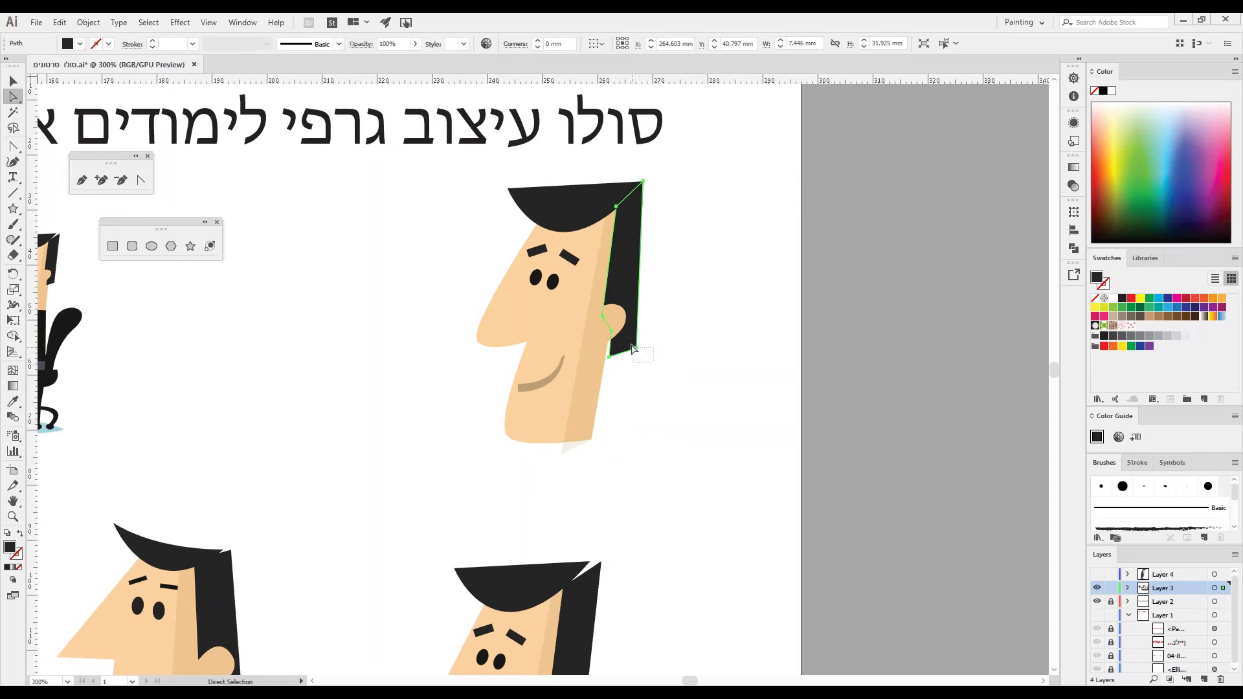
left_click(632, 348)
left_click(14, 129)
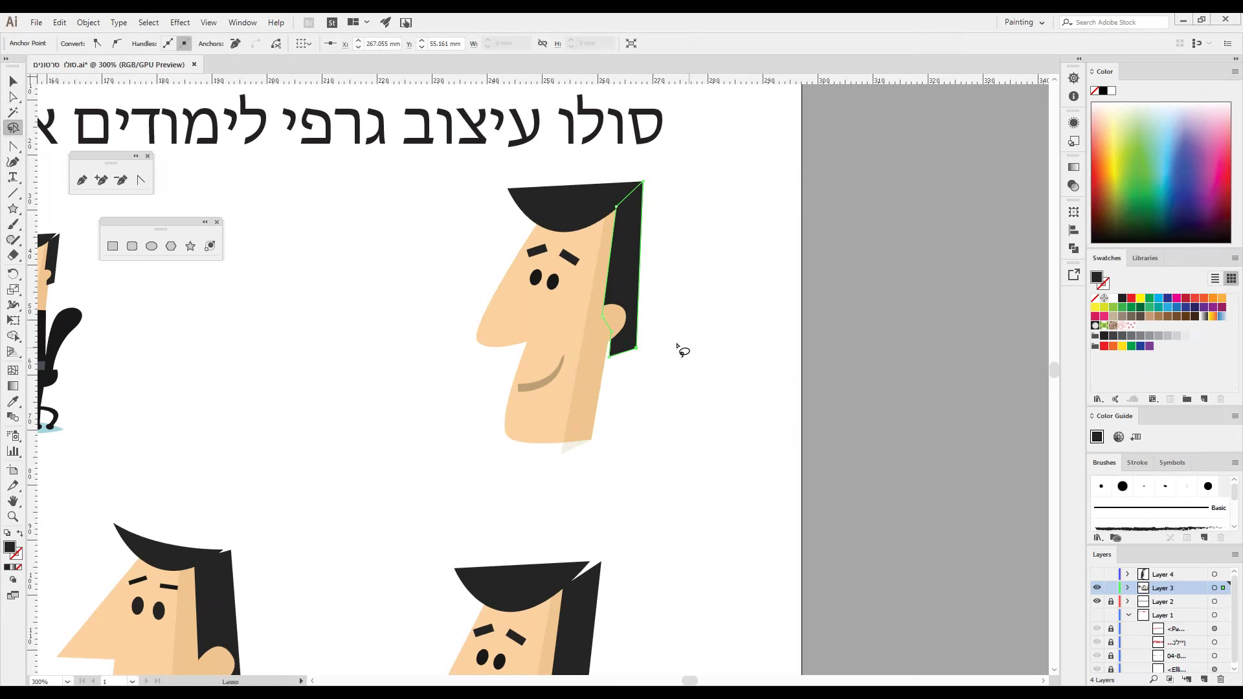
mouse_move(655, 341)
left_mouse_down()
mouse_move(615, 350)
mouse_move(657, 350)
mouse_move(654, 371)
left_mouse_up()
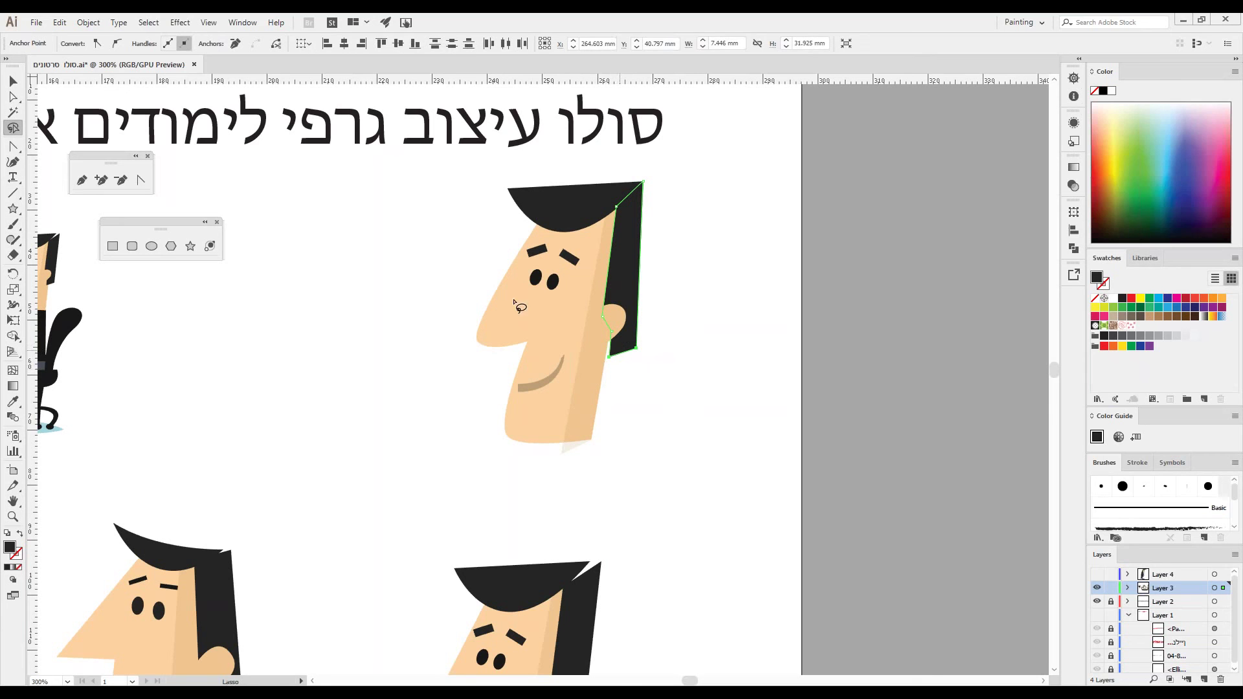
key("a")
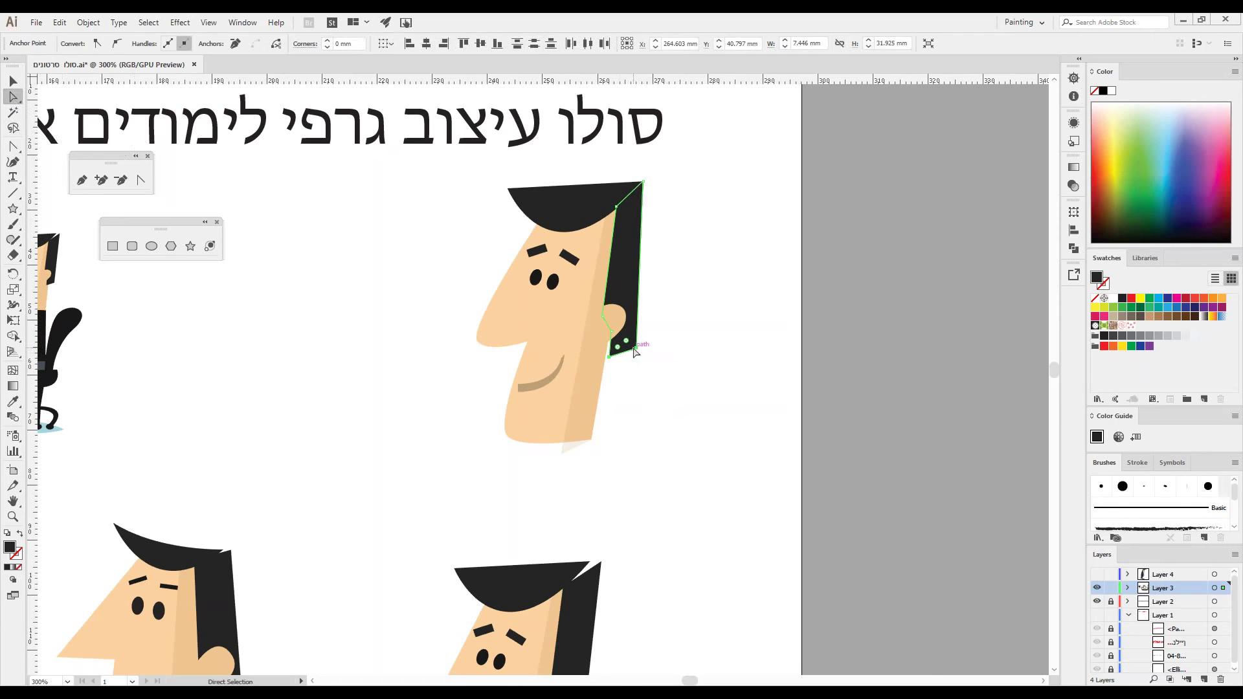
left_click_drag(637, 350, 648, 510)
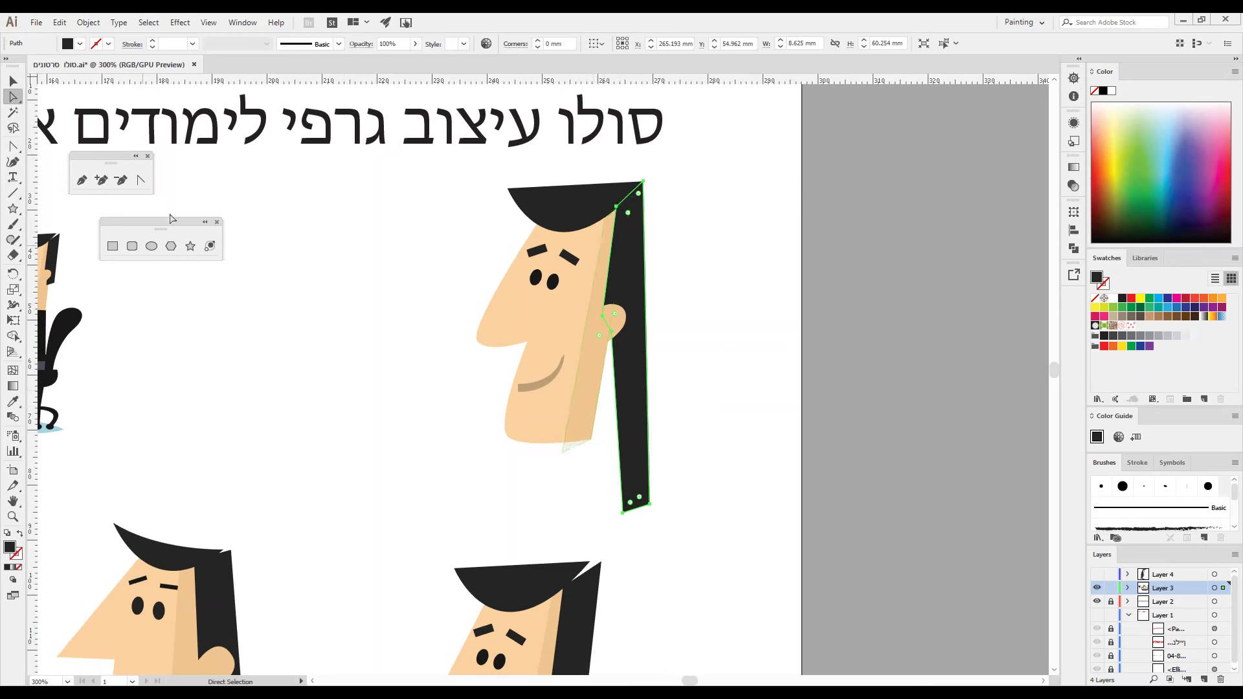
Add an anchor on the long hair's inner edge, pull it in to the lower back of the jaw, and deselect
left_click(101, 181)
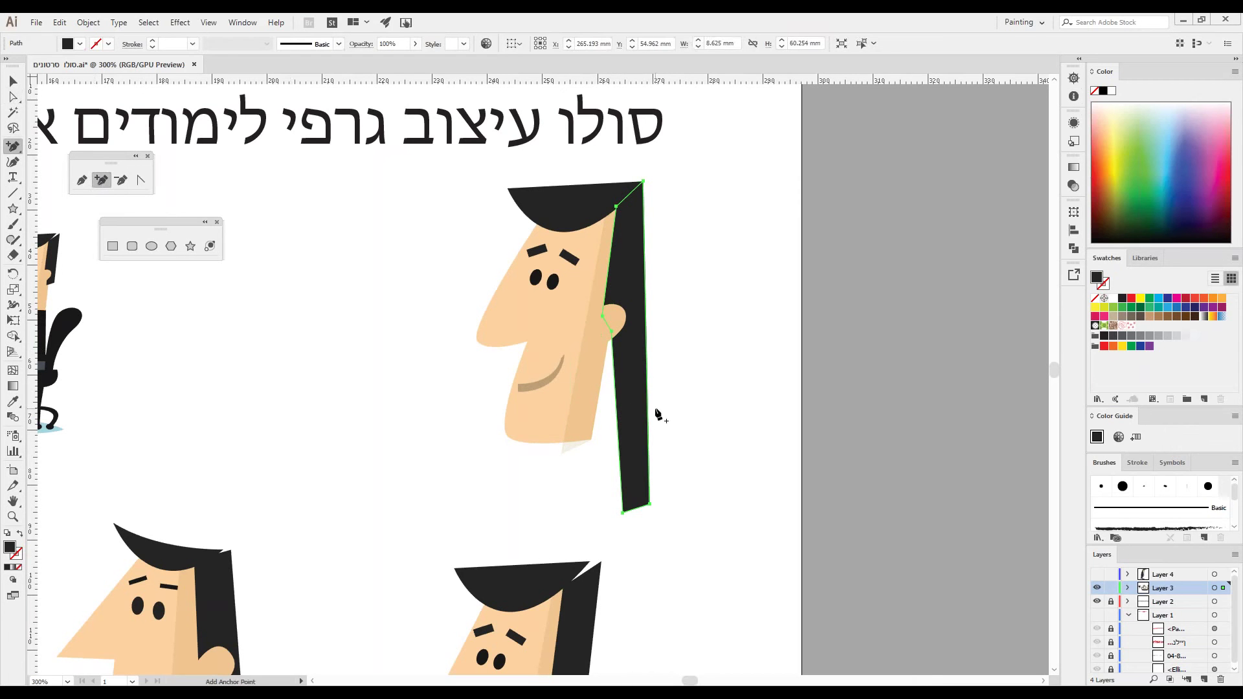
left_click(615, 401)
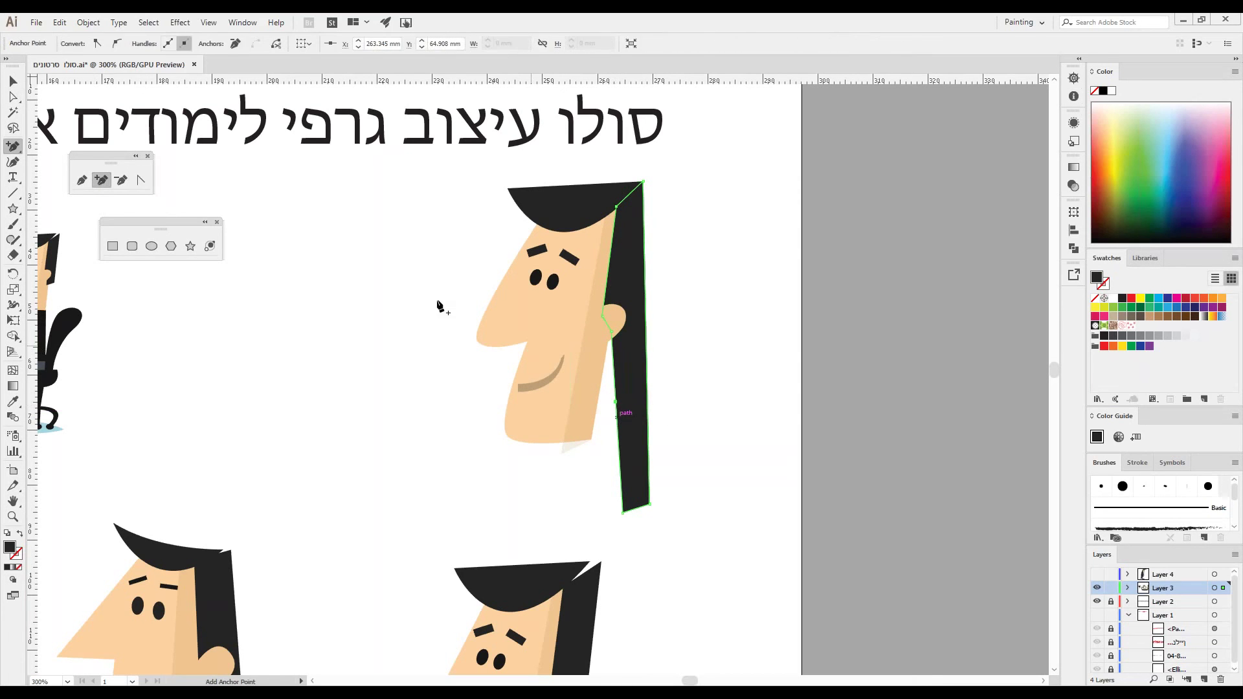
left_click(11, 97)
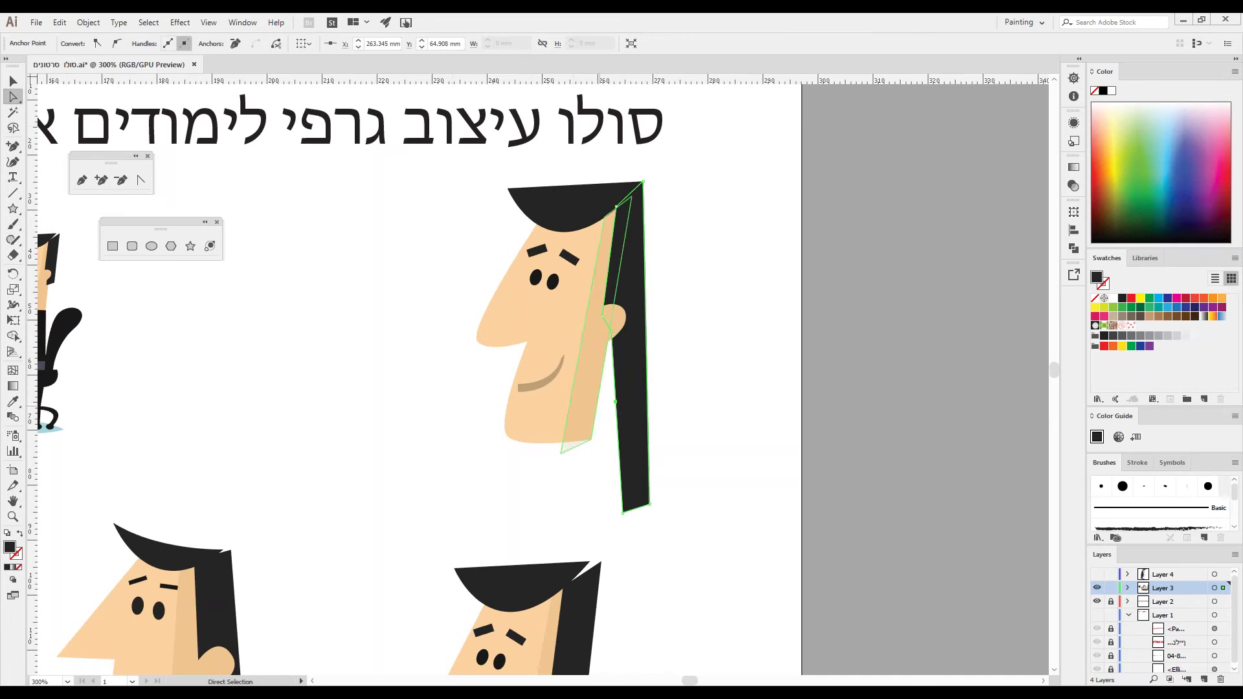
left_click_drag(616, 404, 585, 432)
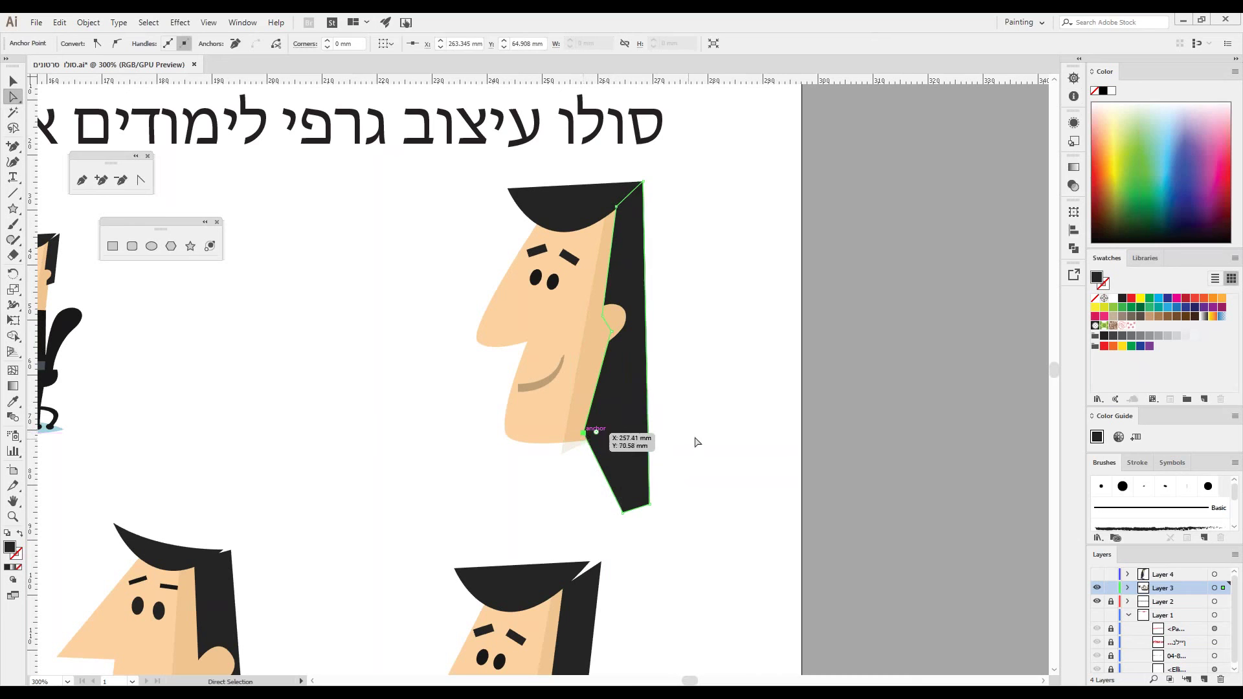
left_click(735, 456)
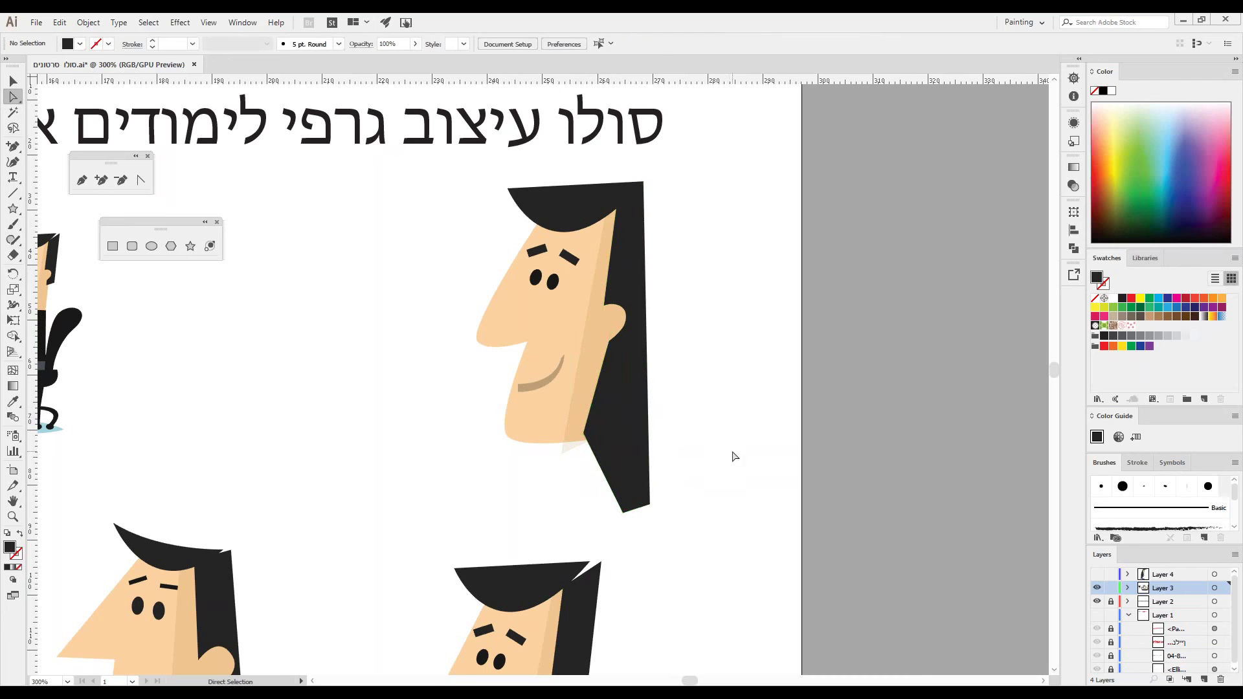
Change the fill of the shading strip along the back of the copied head's face to darker brown, #C18F3E
left_click(576, 433)
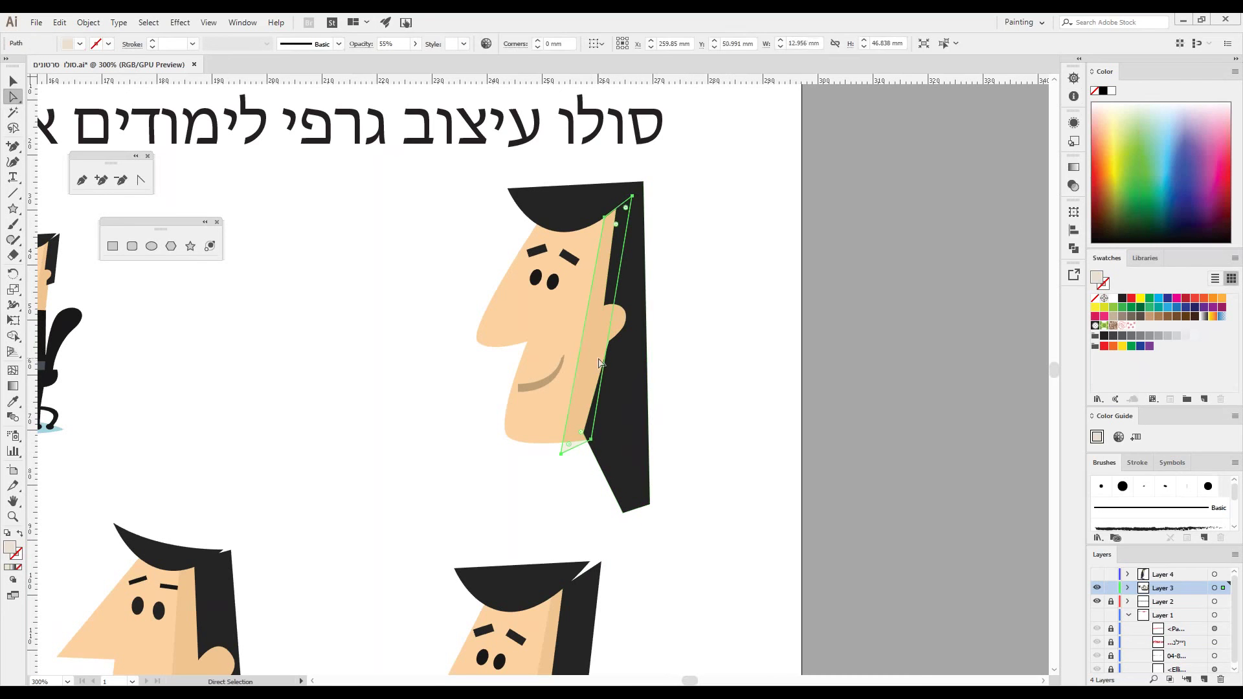
double_click(10, 547)
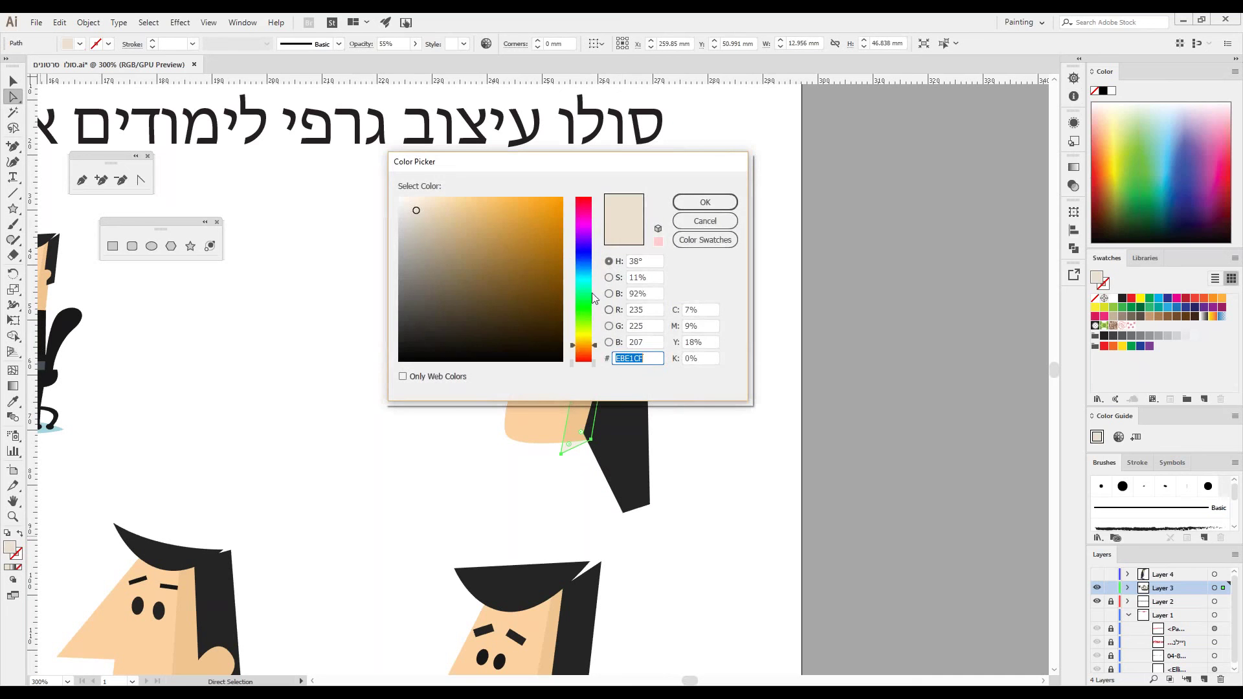
key("ctrl+v")
left_click(708, 201)
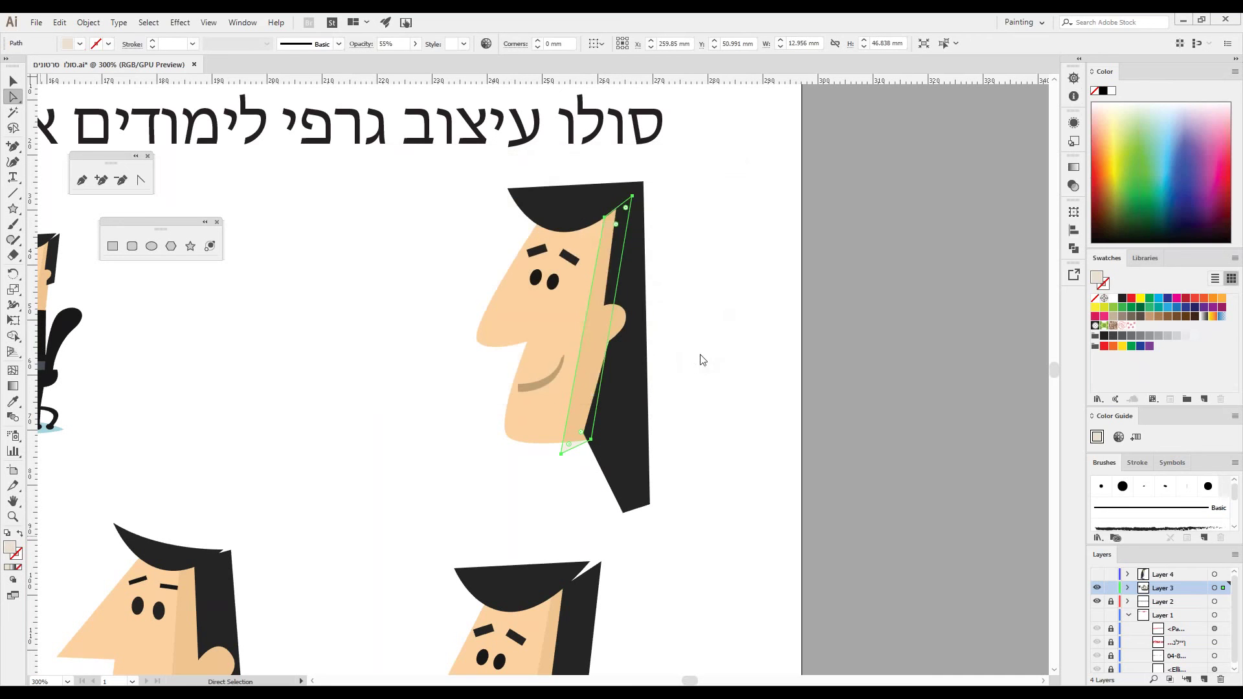
Recolor the copied head's main face shape with a pale pinkish-beige fill
left_click(549, 318)
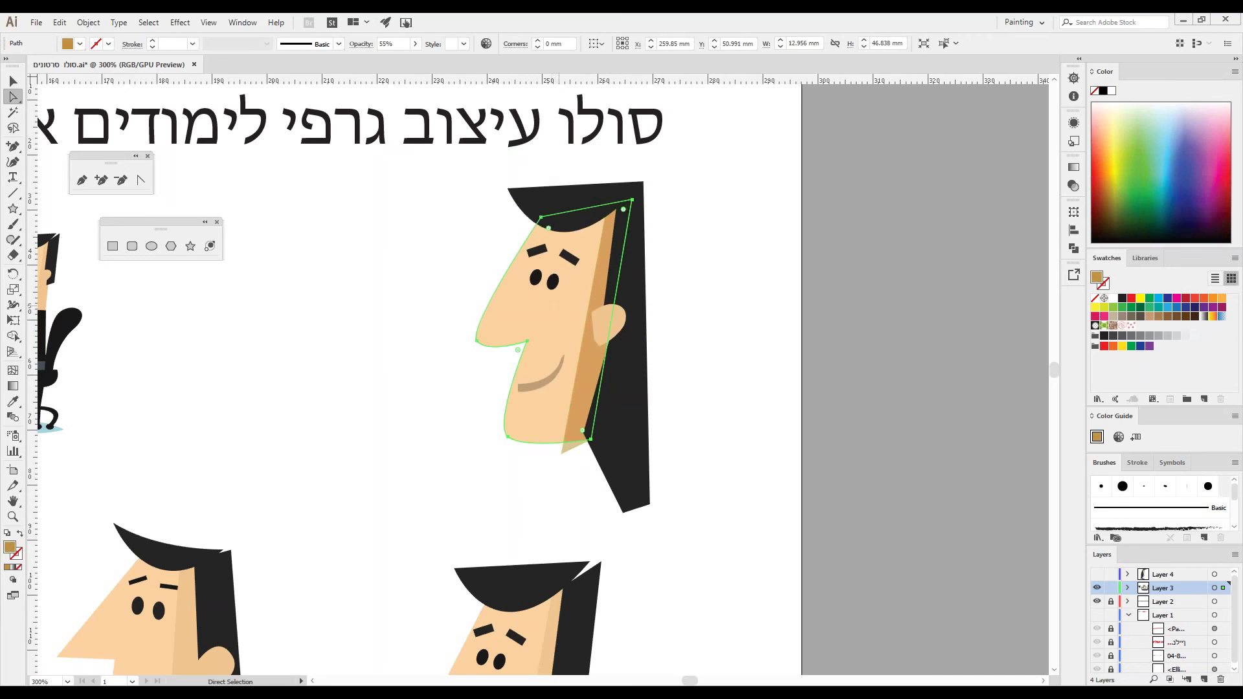
double_click(10, 547)
left_click(428, 209)
left_click(704, 202)
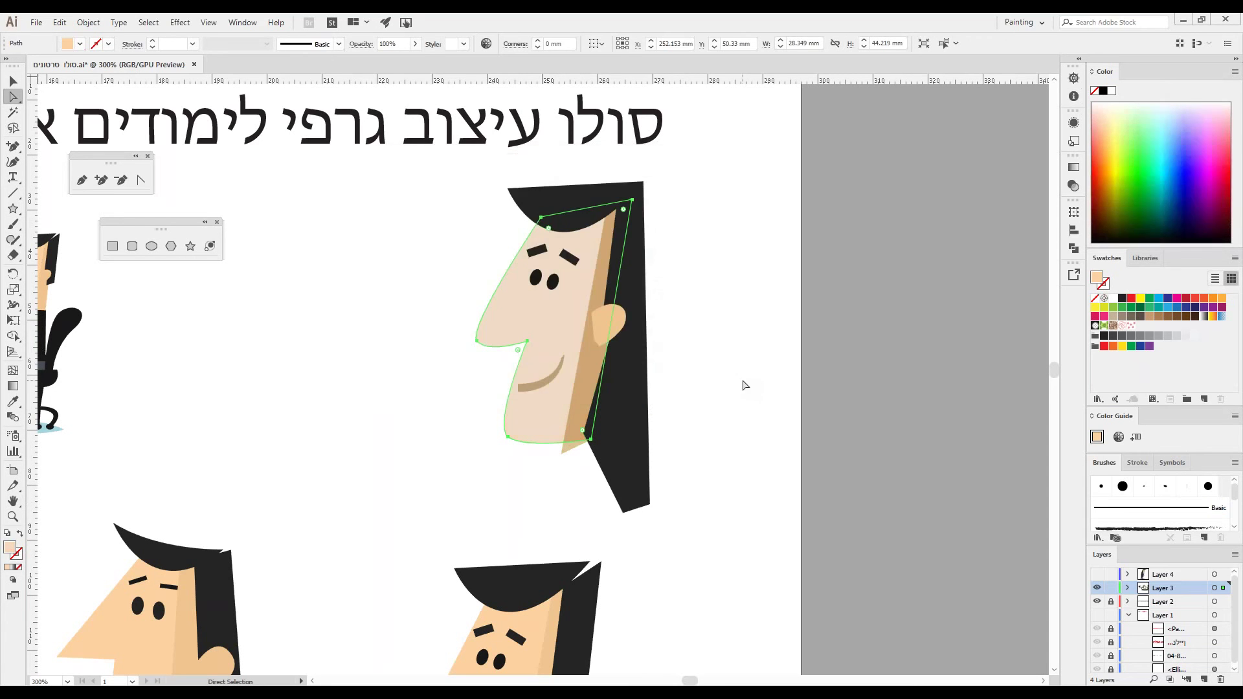
Apply the shading strip's appearance to the copied head's ear with the Eyedropper, lighten its fill to light orange, and deselect
left_click(604, 326)
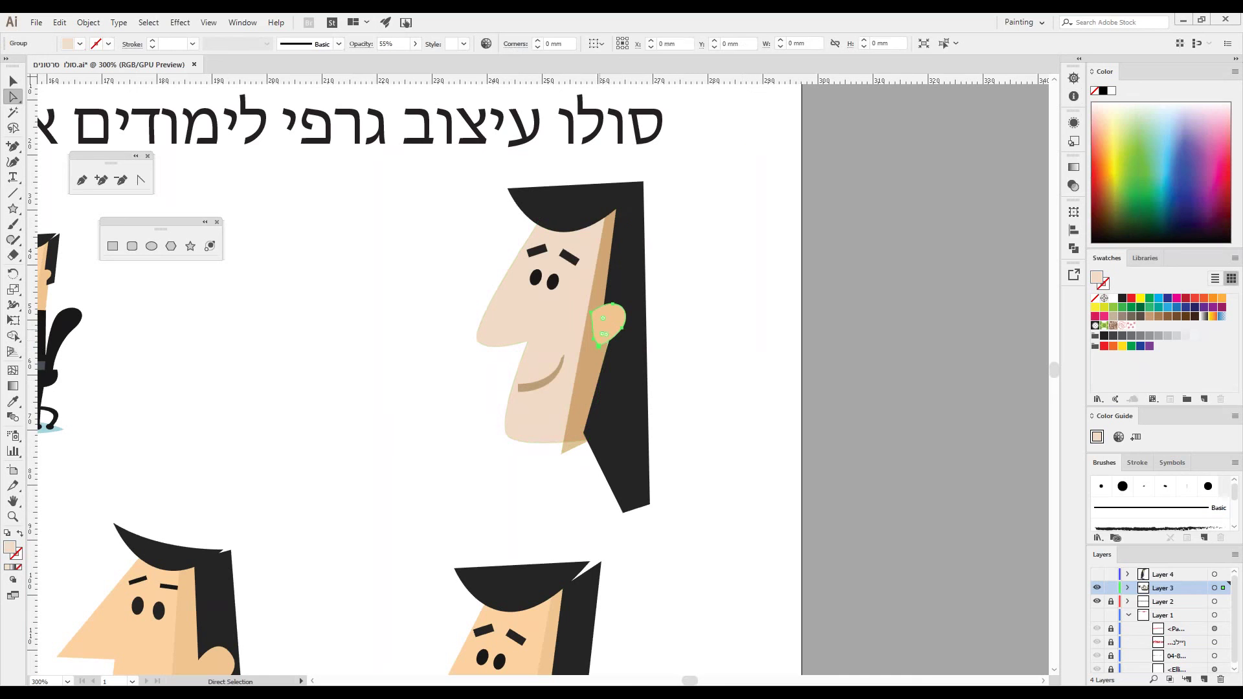
left_click(13, 402)
left_click(601, 291)
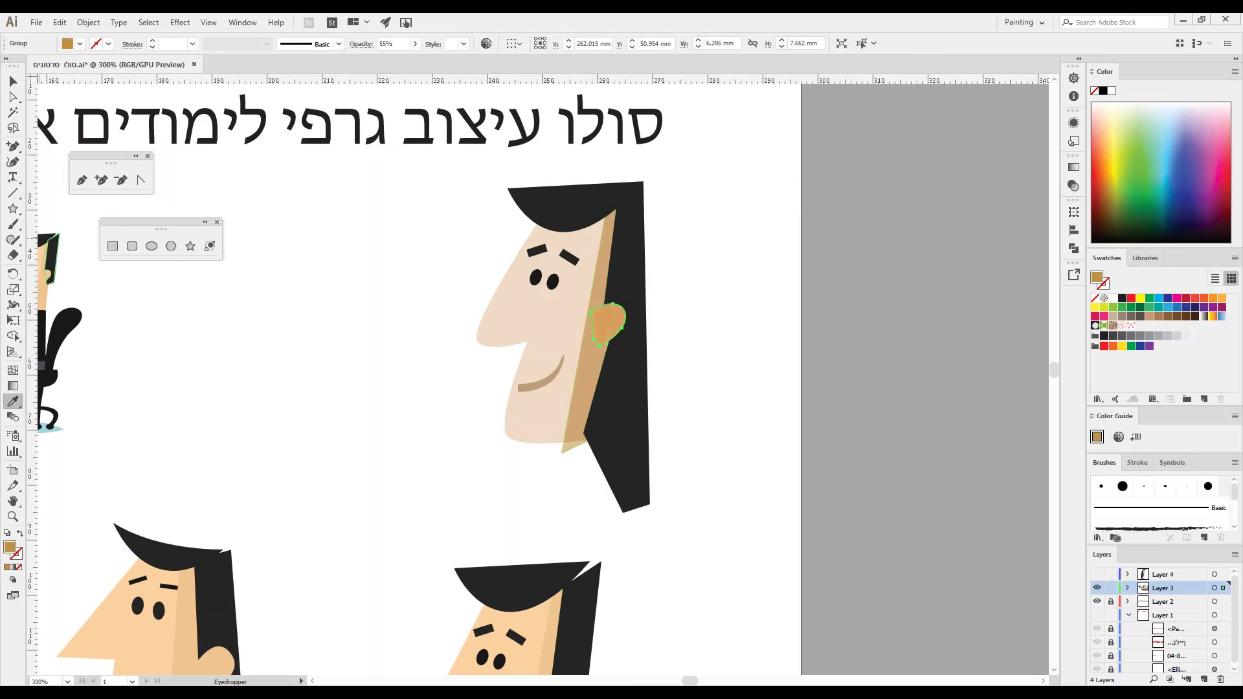
left_click(13, 98)
double_click(10, 547)
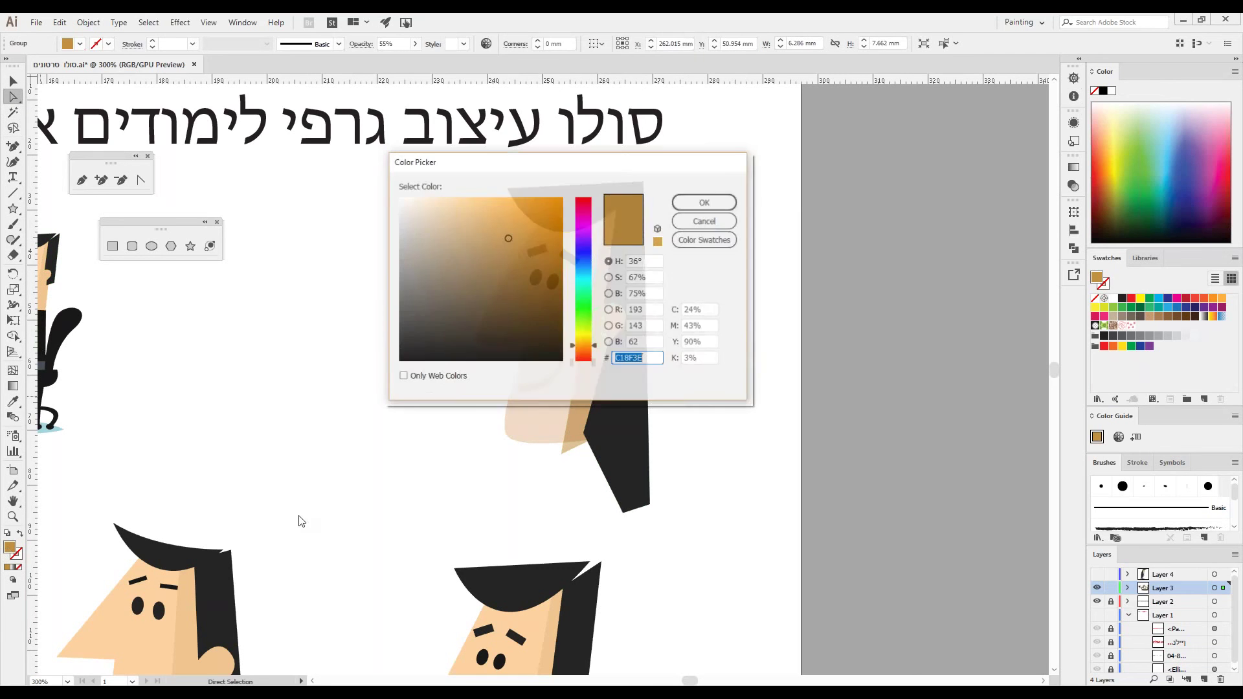
left_click_drag(487, 223, 475, 207)
left_click(704, 203)
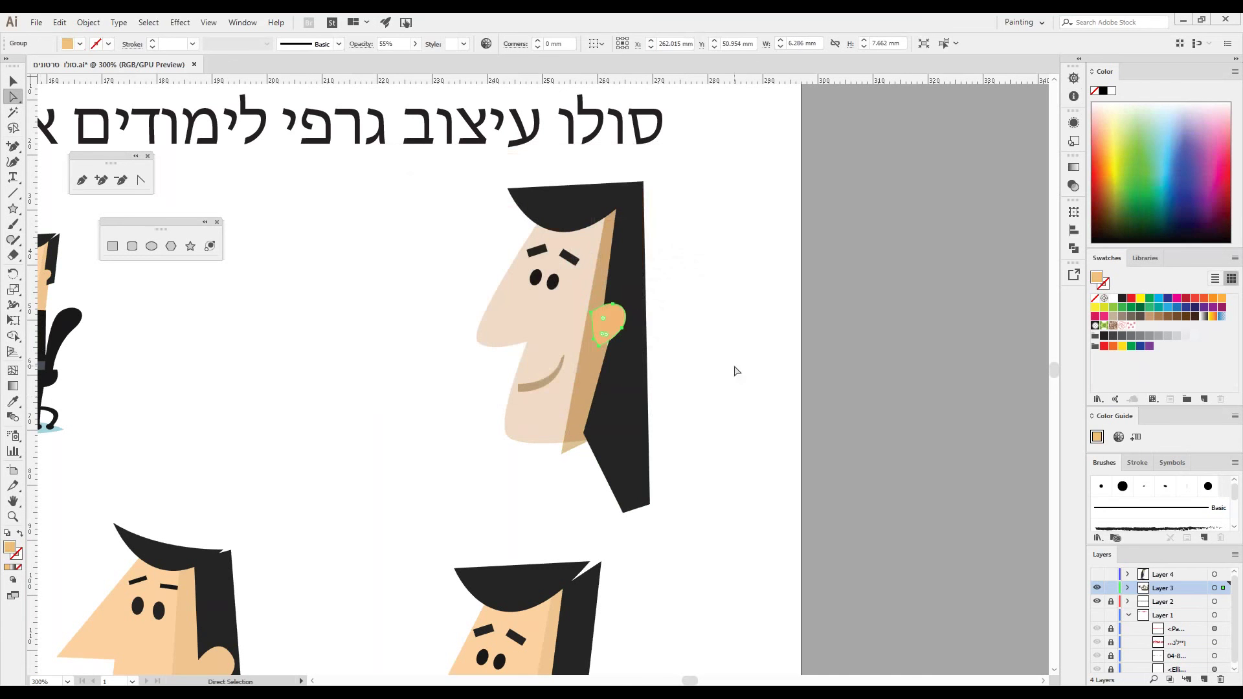
left_click(738, 421)
key("ctrl+0")
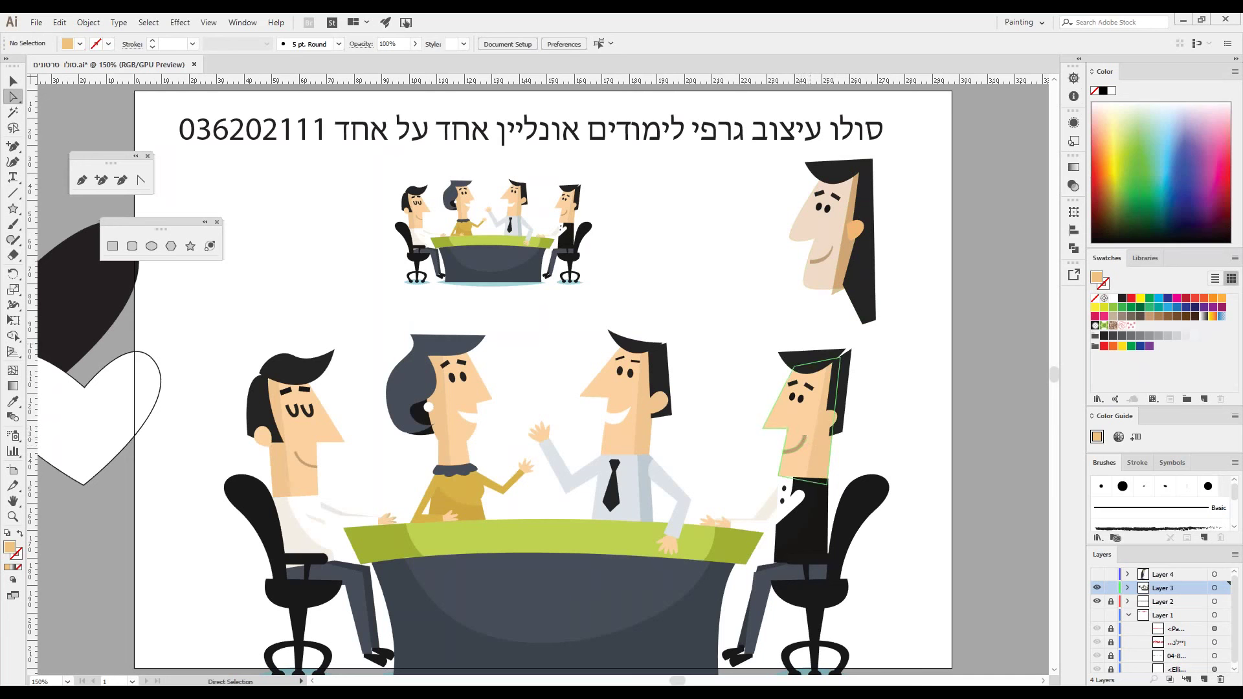
left_click(817, 259)
mouse_move(773, 222)
left_mouse_down()
mouse_move(797, 257)
mouse_move(791, 234)
left_mouse_up()
left_click(776, 288)
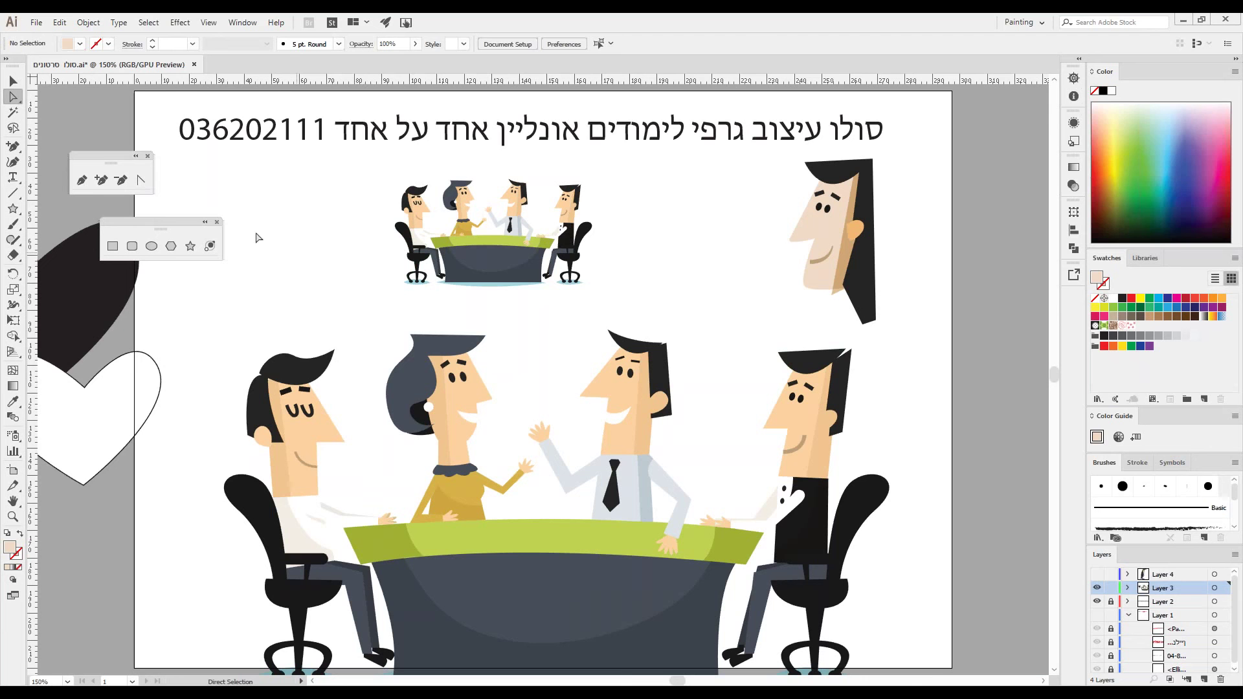
Move the white outlined heart slightly up and further onto the artboard
left_click_drag(139, 389, 185, 372)
left_click(82, 180)
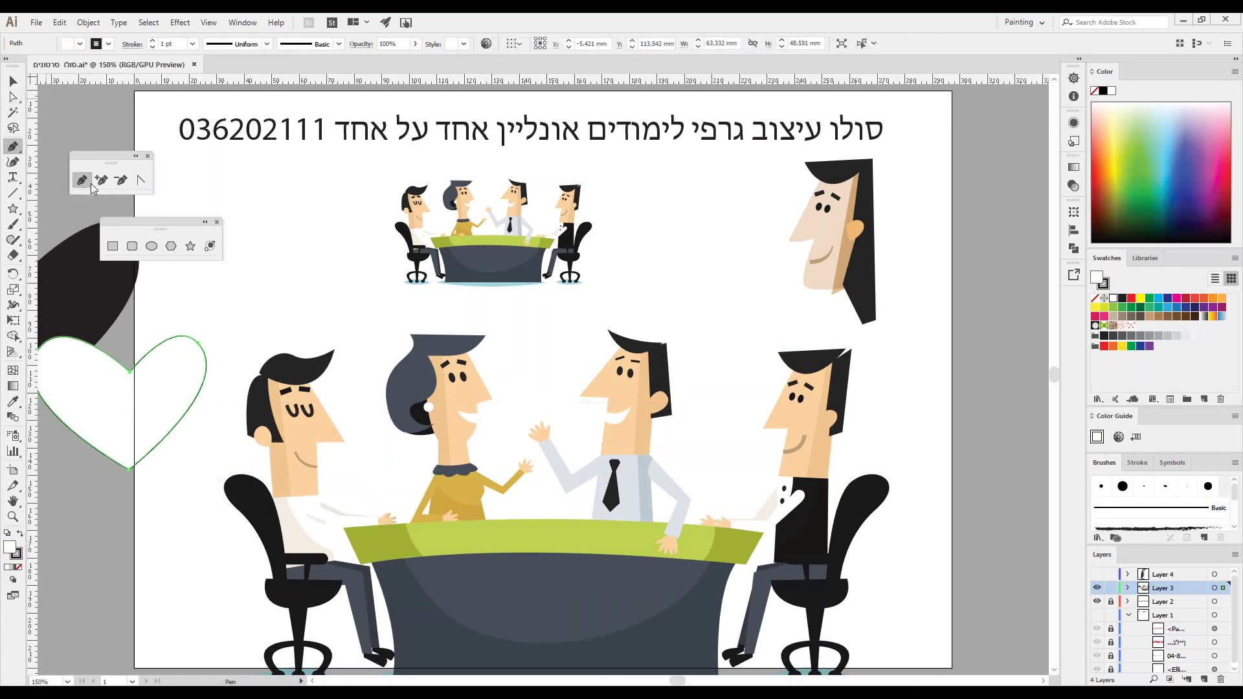
left_click(283, 209)
left_click_drag(327, 188, 339, 215)
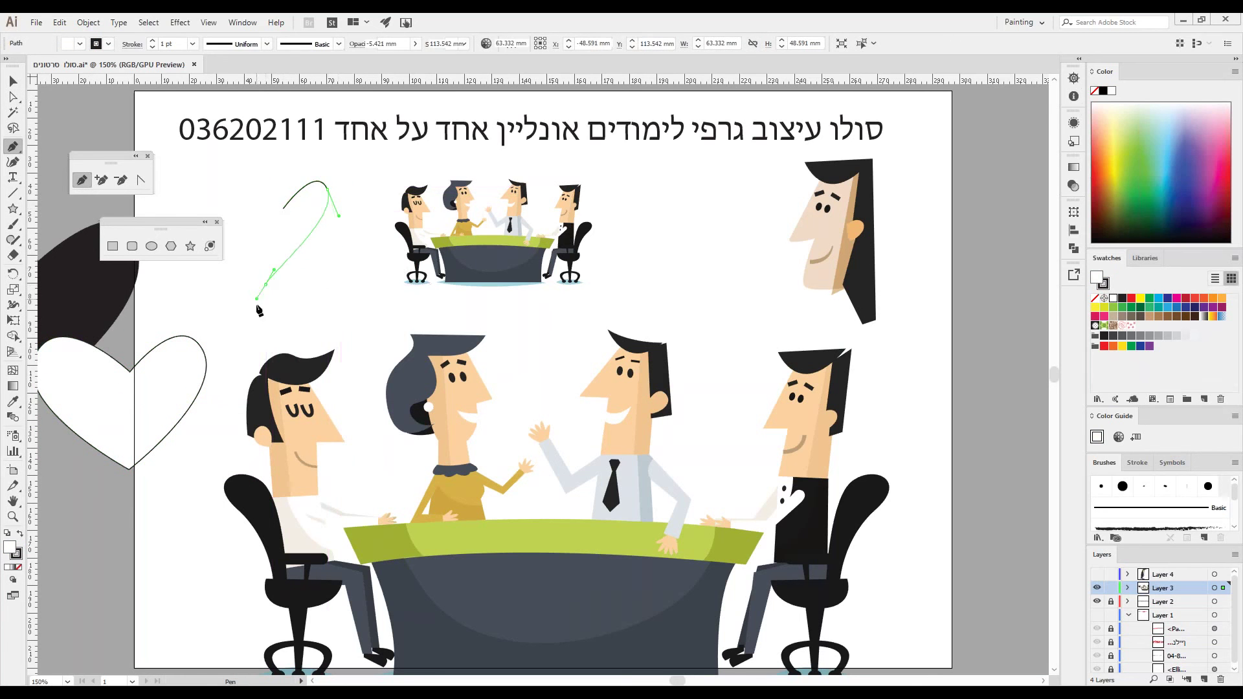
left_click_drag(265, 285, 257, 298)
left_click_drag(378, 285, 391, 274)
left_click(283, 208)
key("Delete")
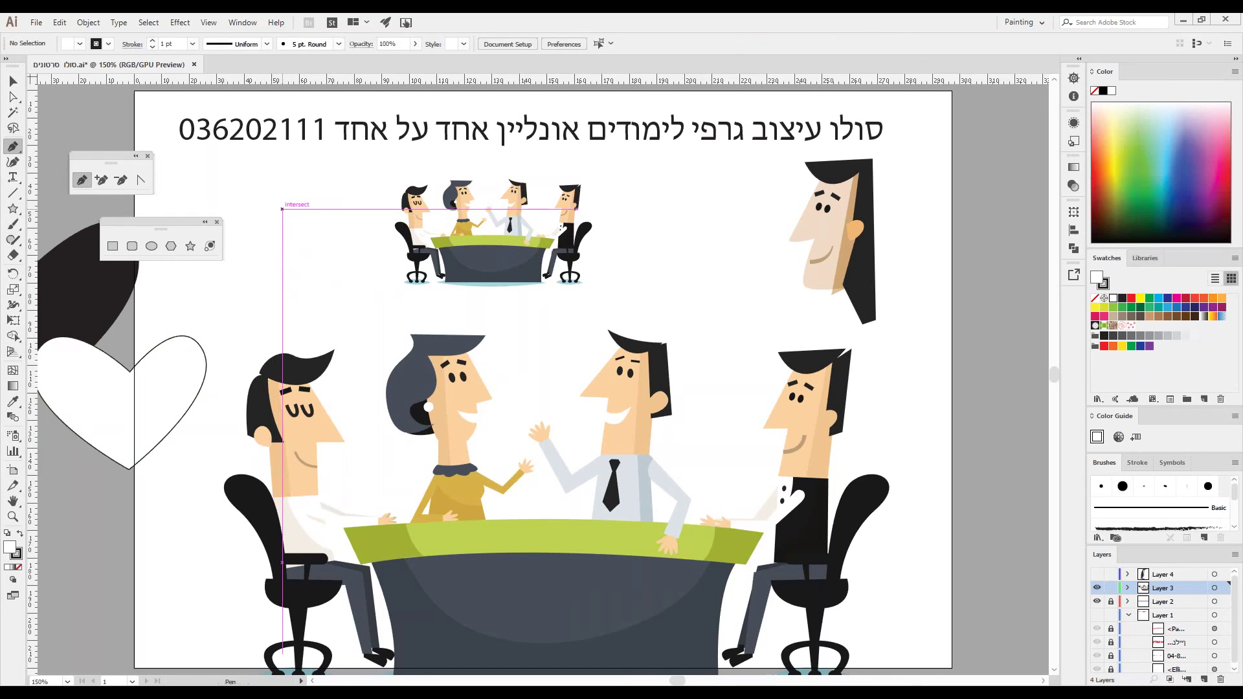
Draw a closed heart with the Pen tool beside the small meeting scene, with curved lobes and a pointed bottom
left_click(285, 198)
left_click_drag(339, 187, 354, 223)
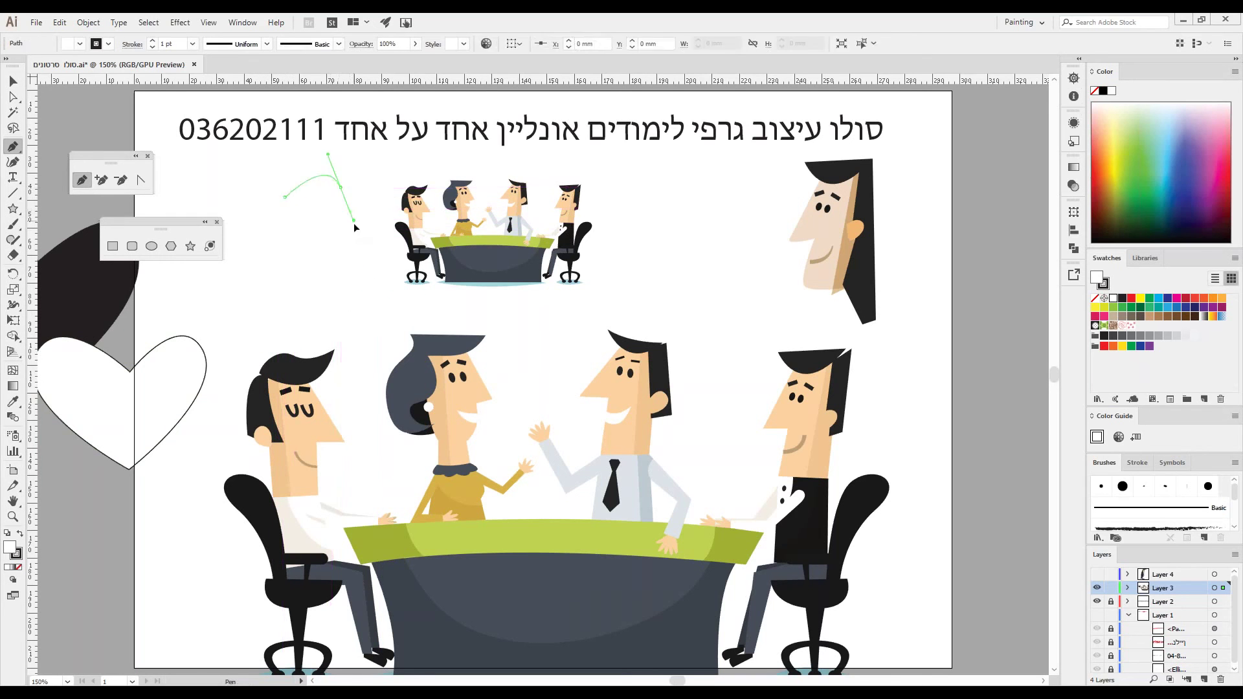
left_click(259, 301)
left_click_drag(205, 197, 242, 162)
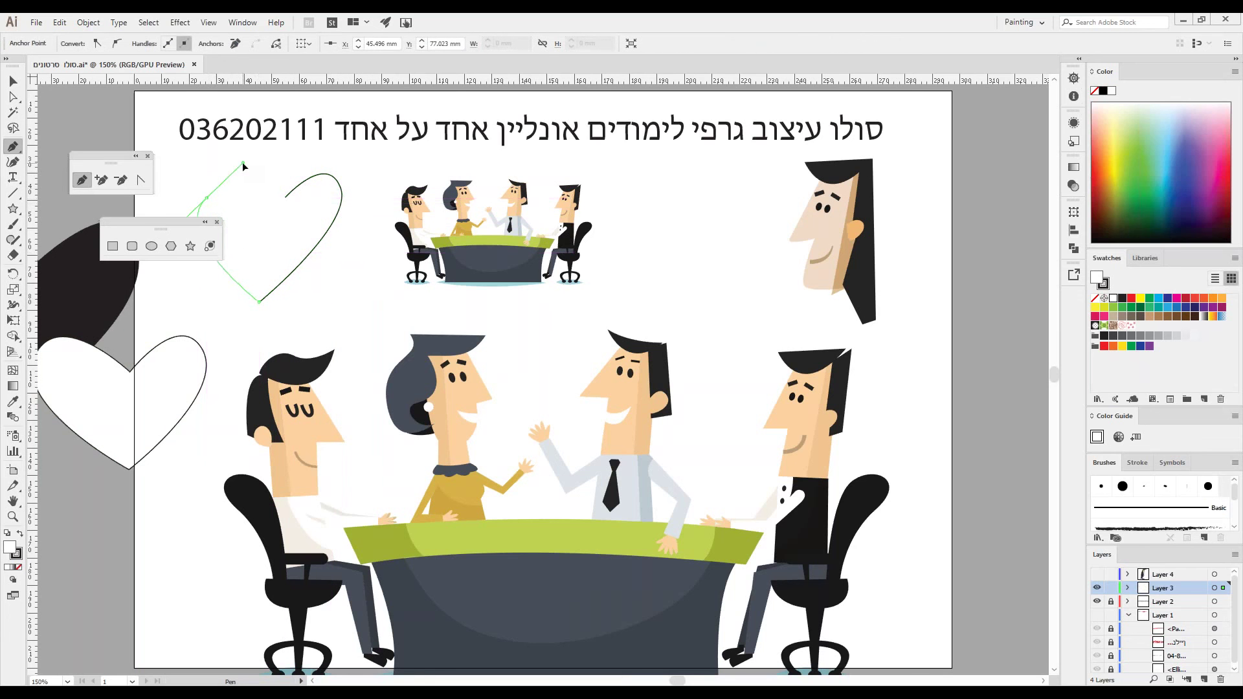
left_click(284, 197)
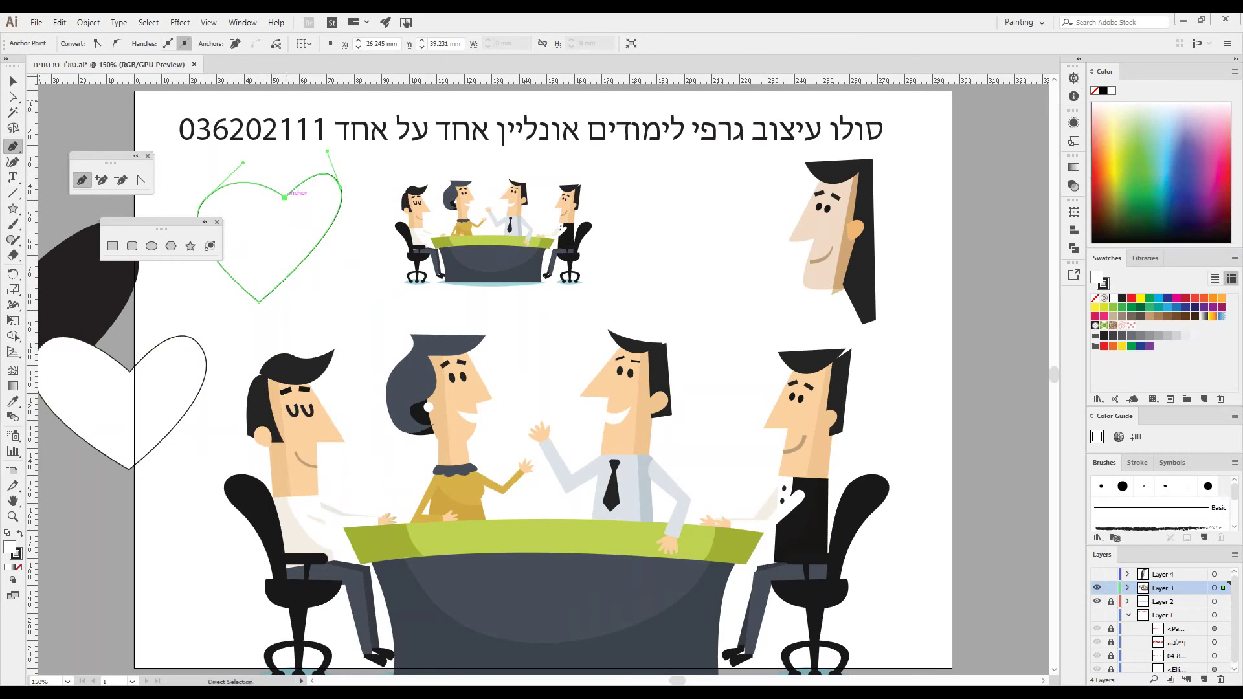
Deepen the new heart's notch to about X 49.3, Y 54.0 mm and lower its bottom tip to about X 50.4, Y 85.1 mm
left_click(285, 198, "ctrl")
left_click_drag(285, 198, 270, 238)
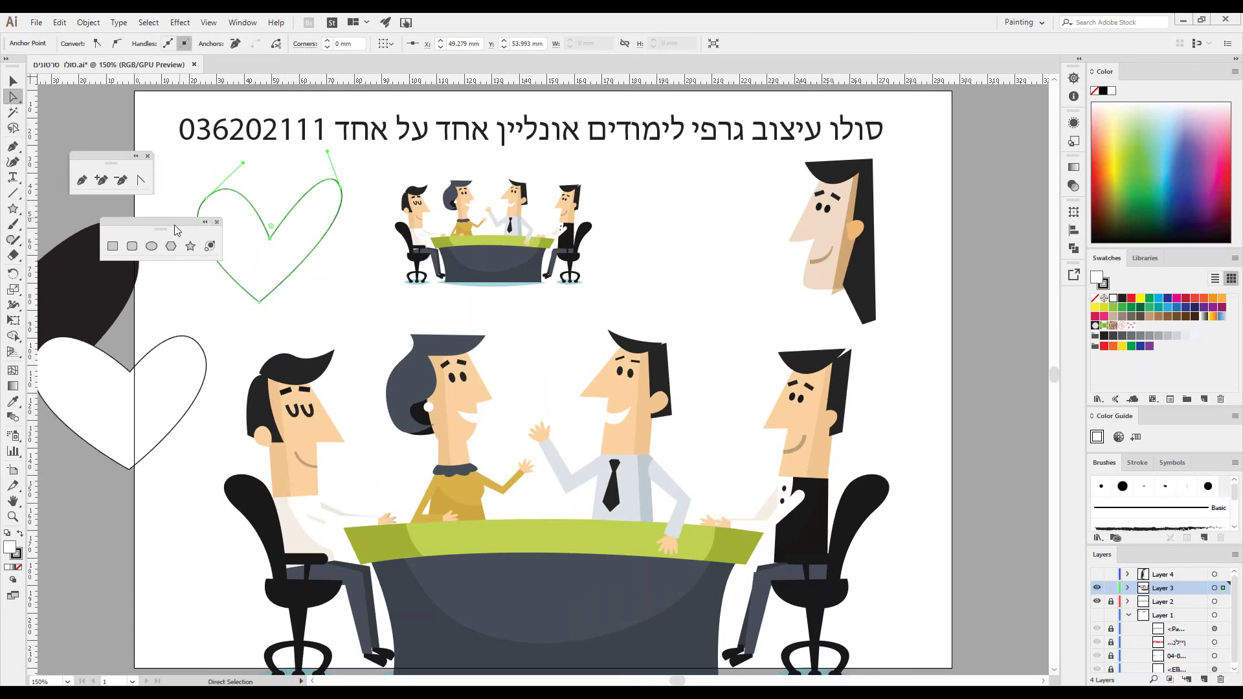
left_click_drag(174, 225, 157, 464)
left_click(258, 301)
left_click_drag(259, 302, 272, 323)
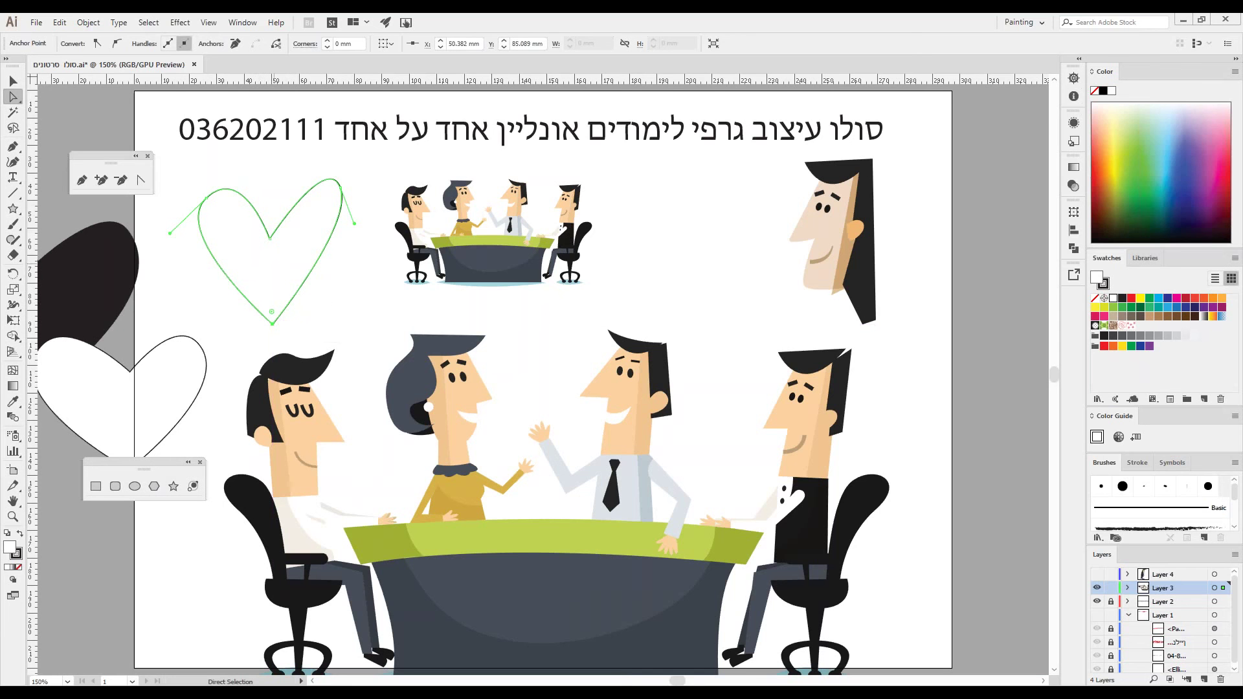